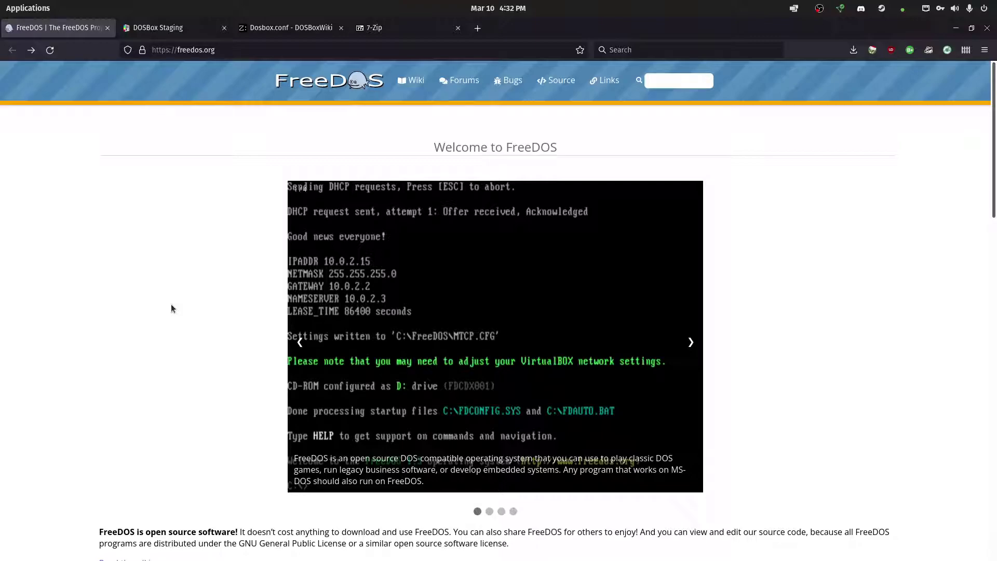
- Look over the 7-Zip website and review the FreeDOS 1.3 editions offered on the FreeDOS download page, including FullUSB
{"action": "left_click", "coordinate": [372, 29]}
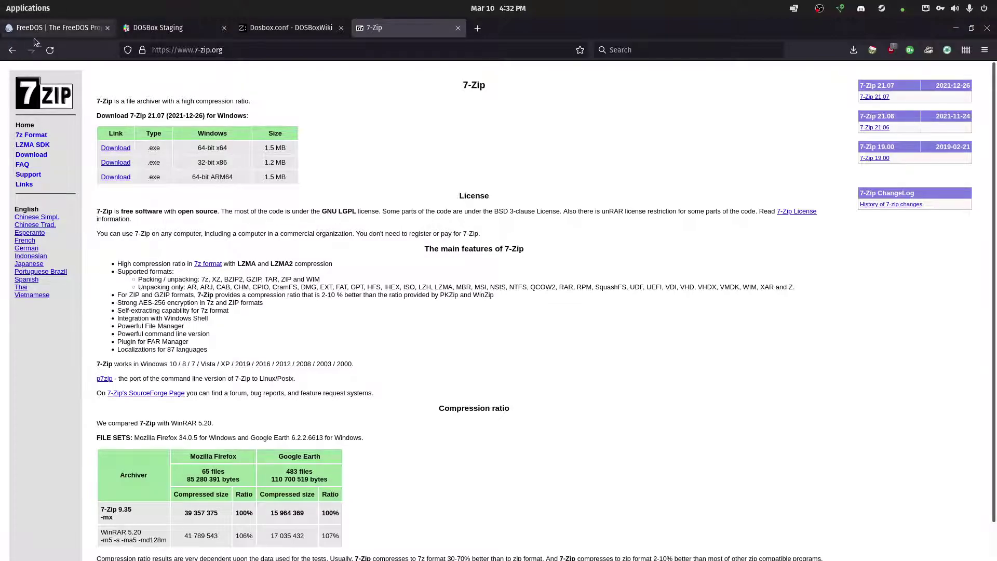
{"action": "left_click", "coordinate": [78, 29]}
{"action": "scroll", "coordinate": [248, 265], "scroll_direction": "down", "scroll_amount": 2}
{"action": "scroll", "coordinate": [247, 265], "scroll_direction": "down", "scroll_amount": 3}
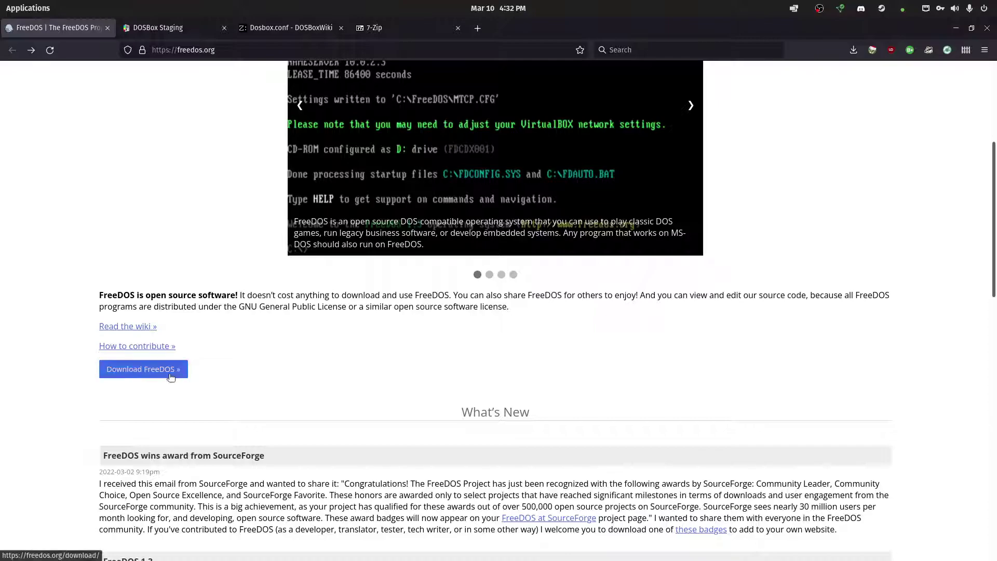
{"action": "left_click", "coordinate": [169, 374]}
{"action": "scroll", "coordinate": [170, 373], "scroll_direction": "down", "scroll_amount": 5}
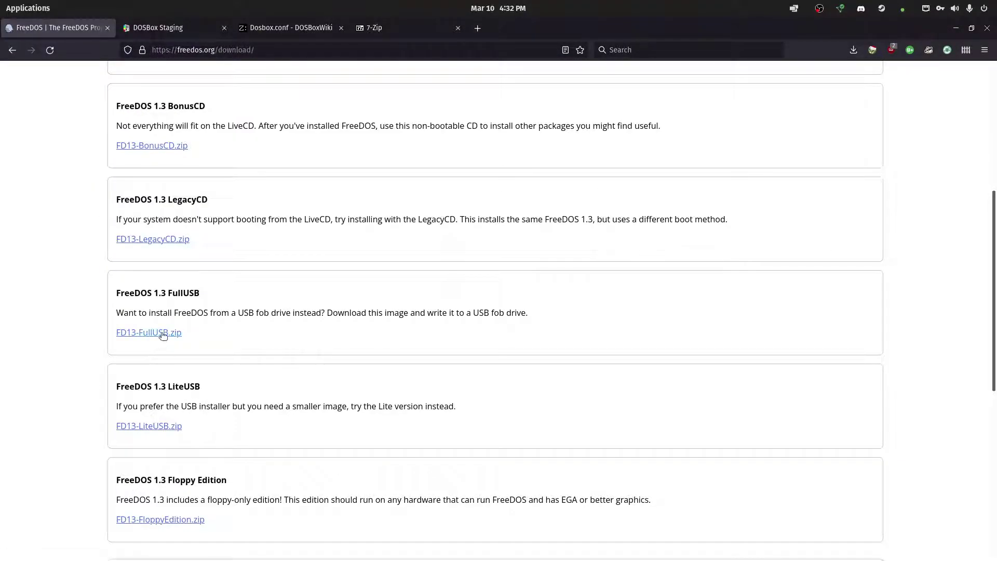
{"action": "scroll", "coordinate": [163, 335], "scroll_direction": "up", "scroll_amount": 2}
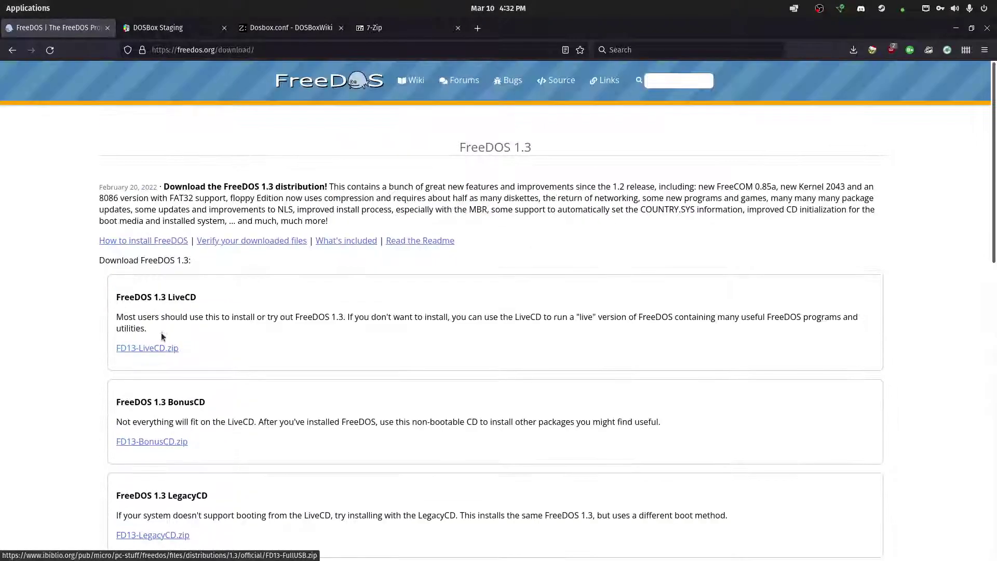
- Review the DOSBox Staging site and the Dosbox.conf wiki article's config file locations, returning to the FreeDOS download page
{"action": "left_click", "coordinate": [156, 26]}
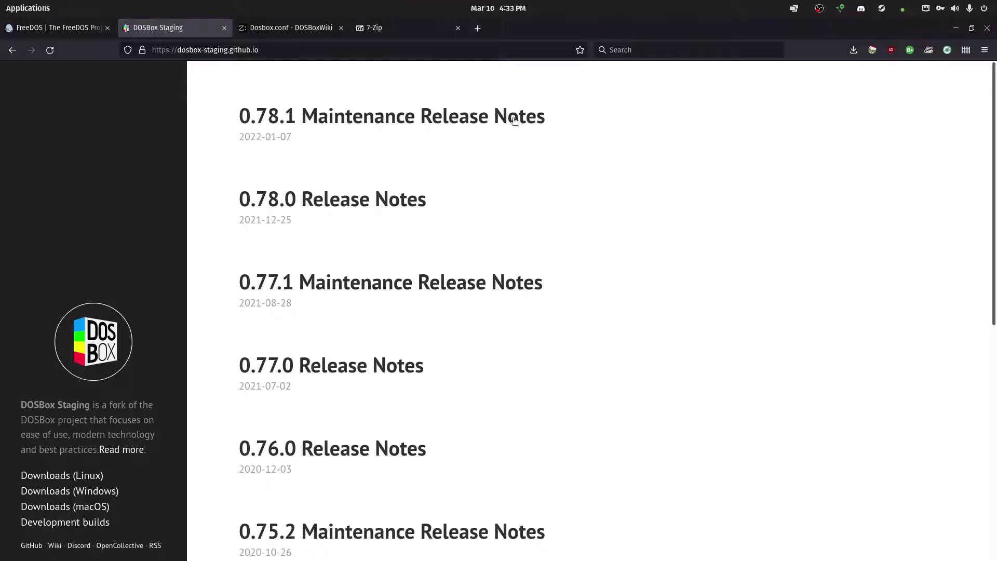
{"action": "left_click", "coordinate": [306, 30]}
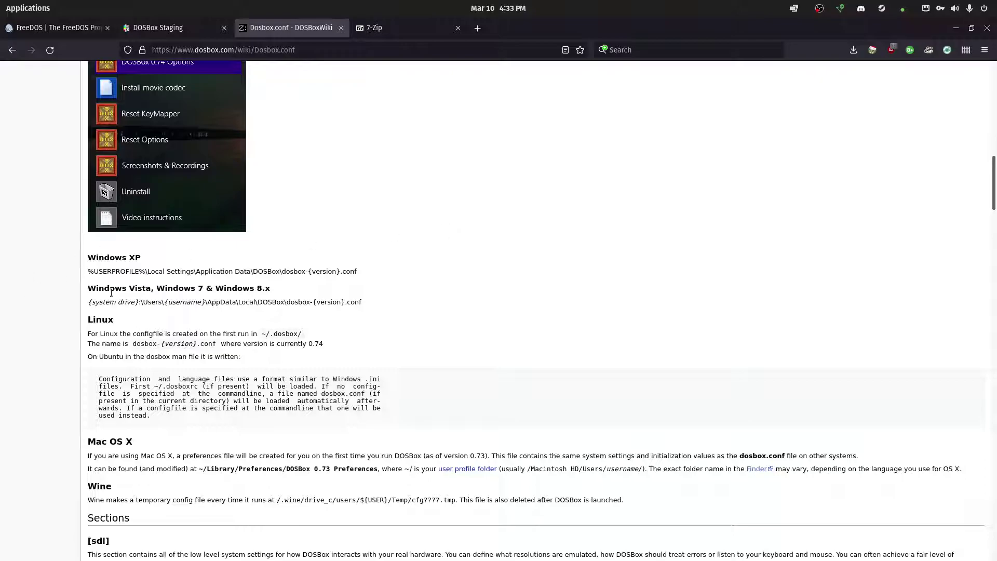
{"action": "left_click_drag", "start_coordinate": [85, 271], "coordinate": [163, 271]}
{"action": "left_click", "coordinate": [370, 261]}
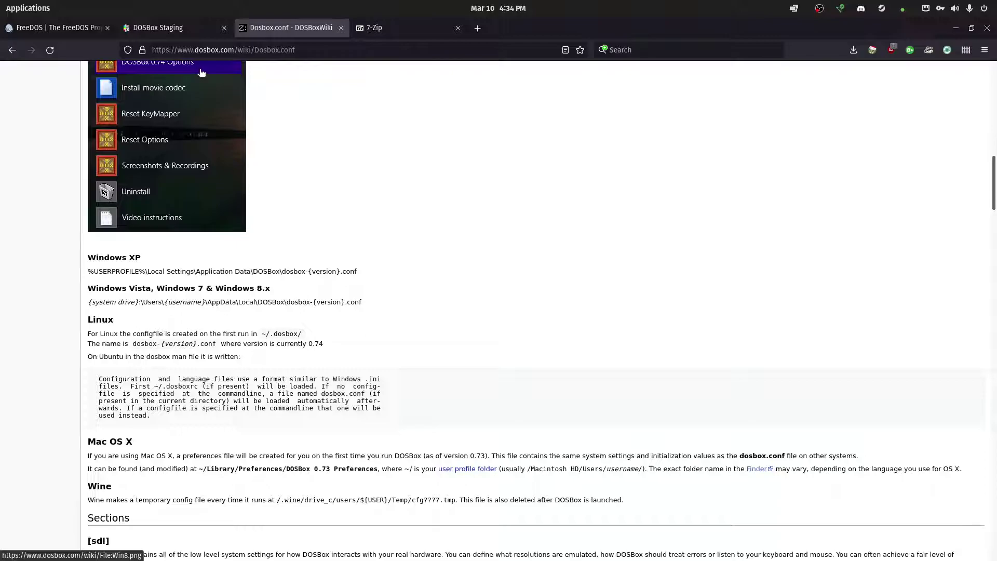
{"action": "left_click", "coordinate": [57, 21]}
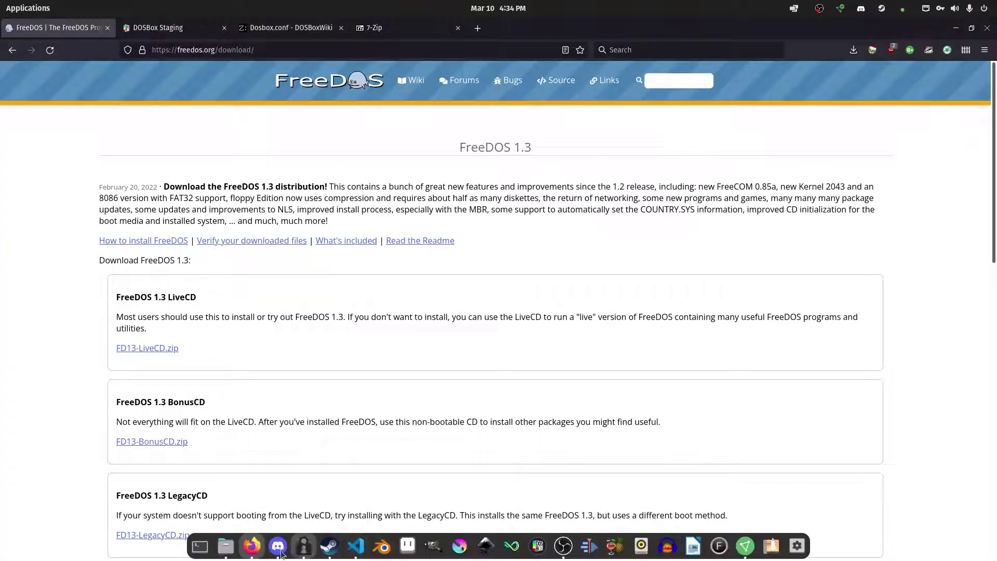
- Switch to the file manager and extract FD13FULL.img from FD13-FullUSB.zip into the Downloads folder
{"action": "left_click", "coordinate": [225, 555]}
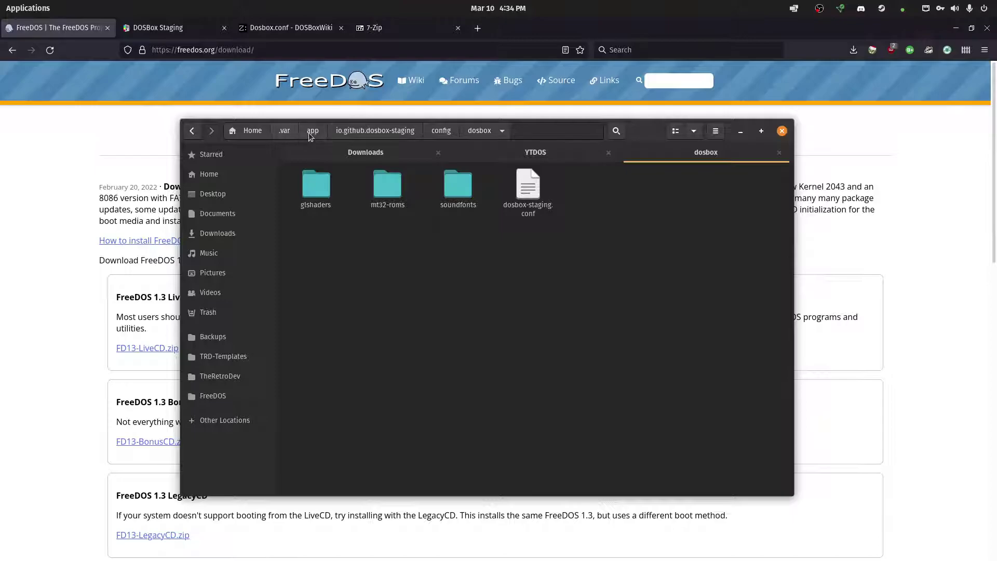
{"action": "left_click", "coordinate": [384, 153]}
{"action": "double_click", "coordinate": [330, 186]}
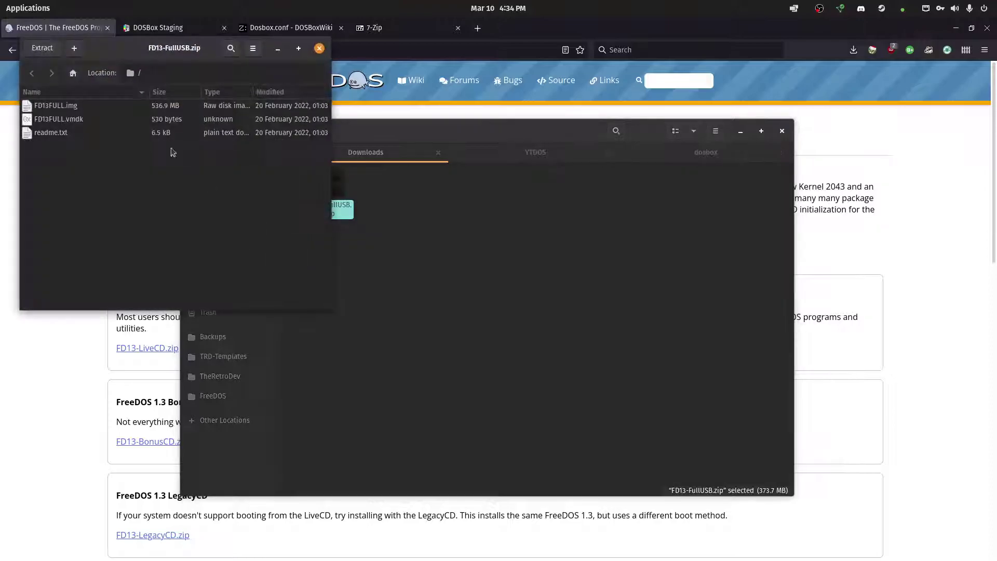
{"action": "left_click_drag", "start_coordinate": [68, 107], "coordinate": [474, 274]}
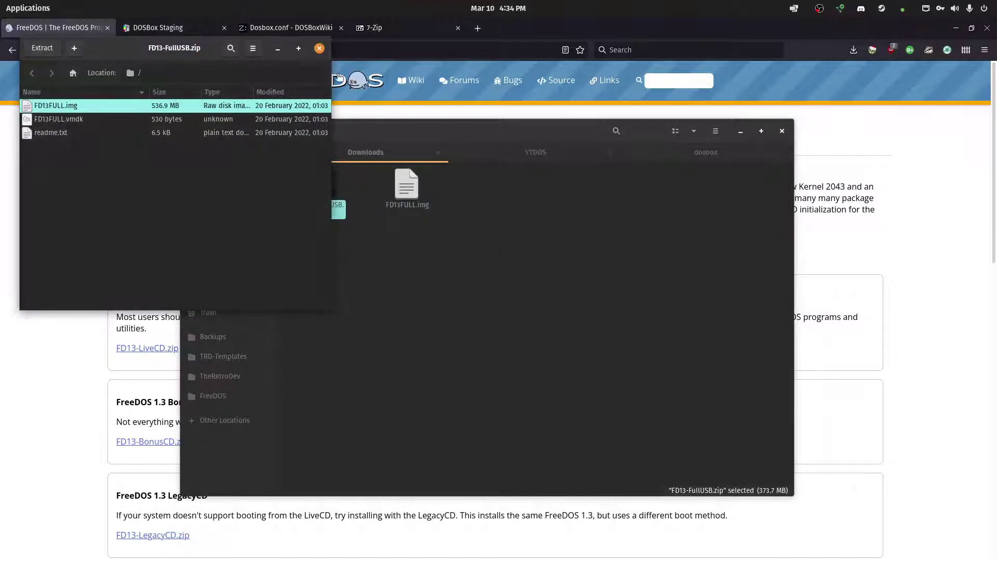
- Open a terminal in Downloads and unpack the disk image with the command 7z x FD13FULL.img
{"action": "right_click", "coordinate": [454, 297]}
{"action": "left_click", "coordinate": [507, 355]}
{"action": "left_click_drag", "start_coordinate": [254, 49], "coordinate": [720, 206]}
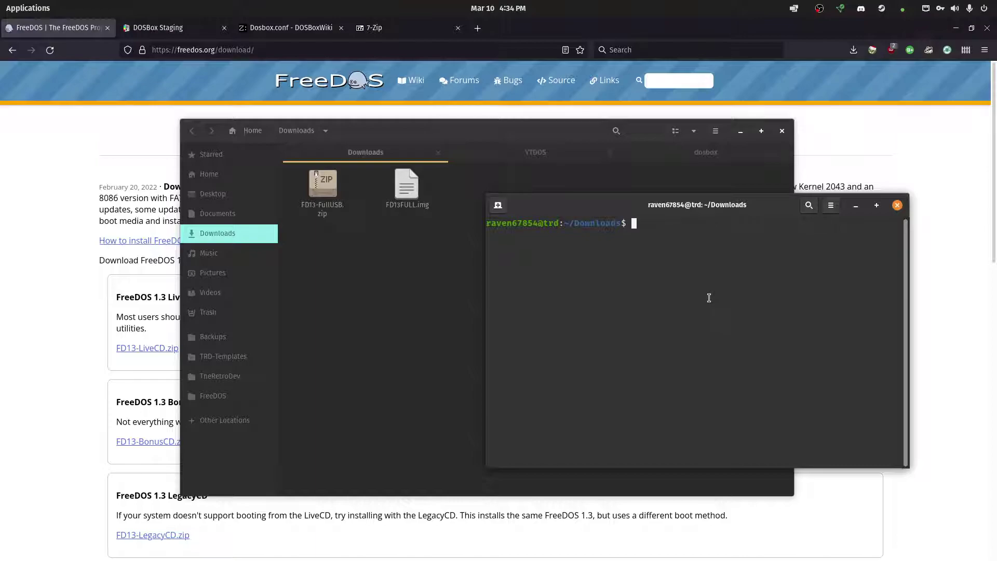
{"action": "type", "text": "7z x FD13FULL.img"}
{"action": "key", "text": "Return"}
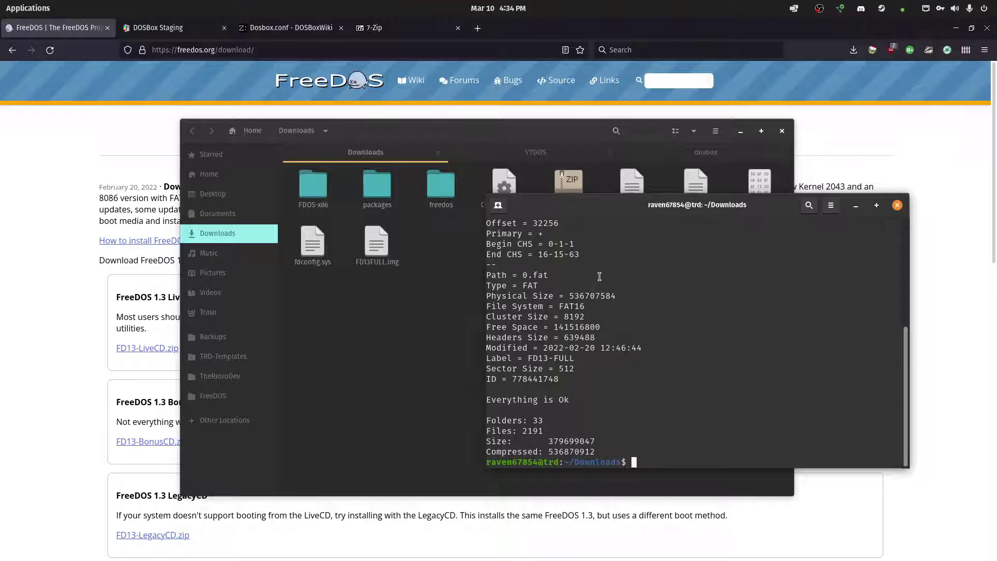
- Create a new folder named FDOS in Downloads
{"action": "left_click", "coordinate": [431, 308]}
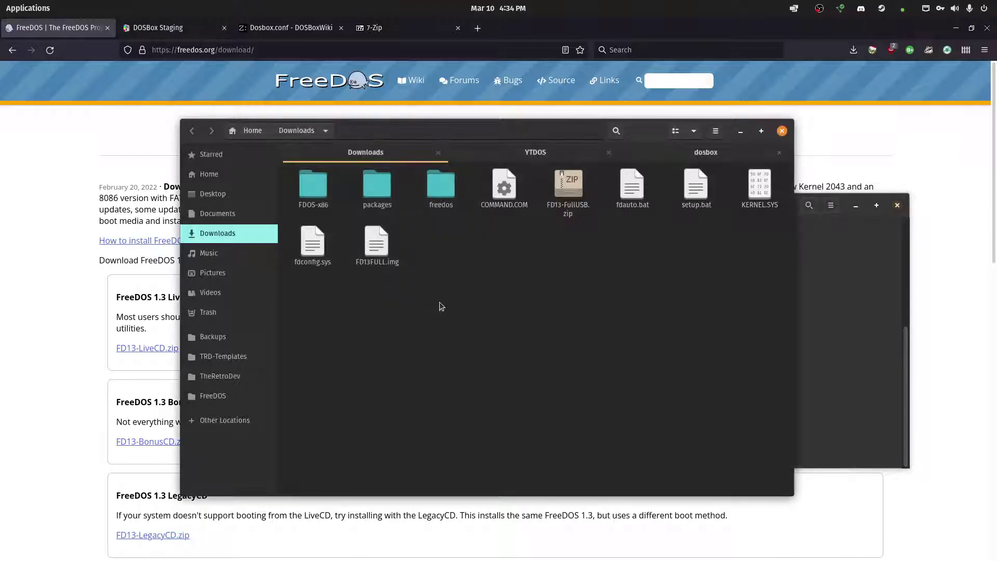
{"action": "right_click", "coordinate": [479, 289]}
{"action": "left_click", "coordinate": [520, 292]}
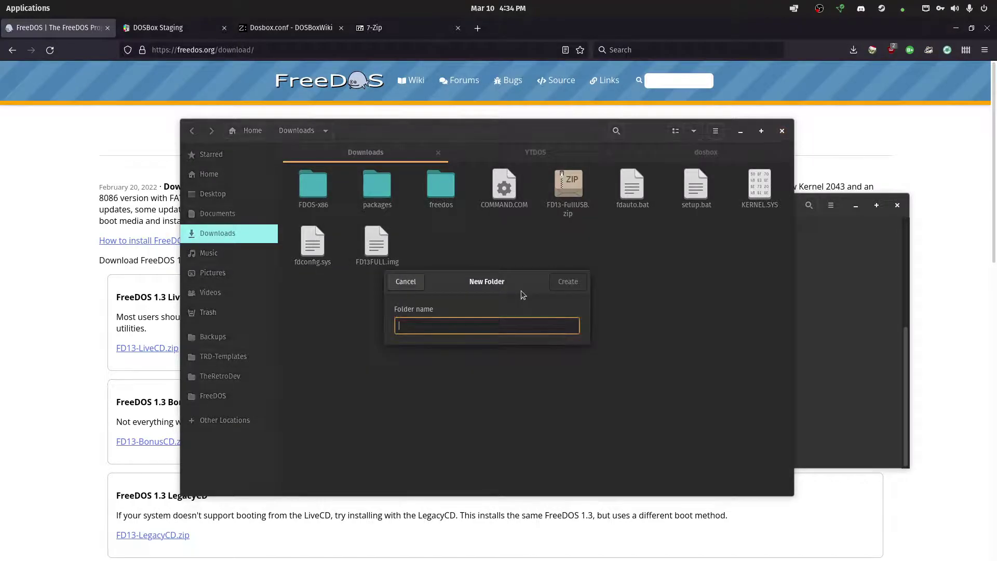
{"action": "type", "text": "FDOS"}
{"action": "key", "text": "Return"}
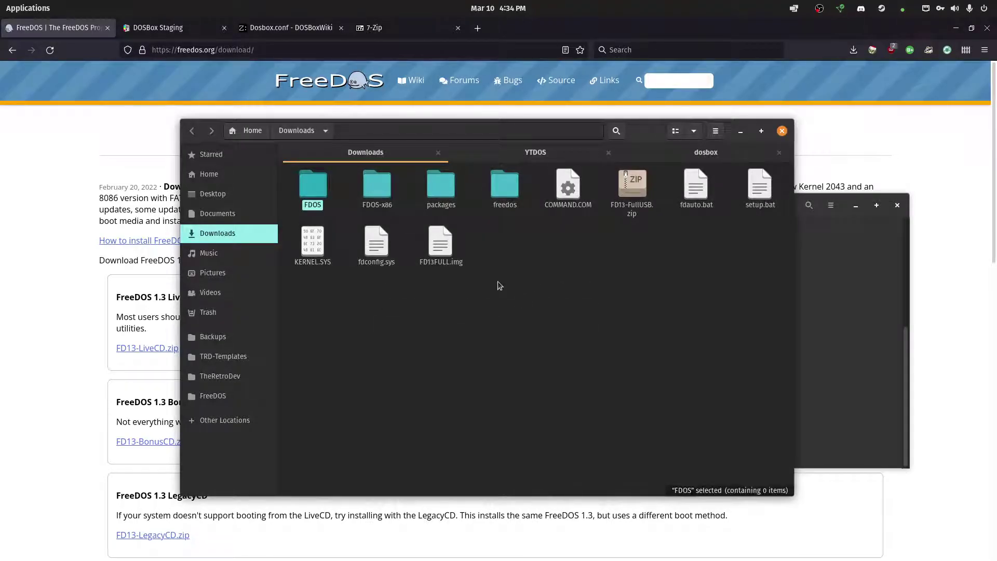
{"action": "left_click", "coordinate": [499, 282]}
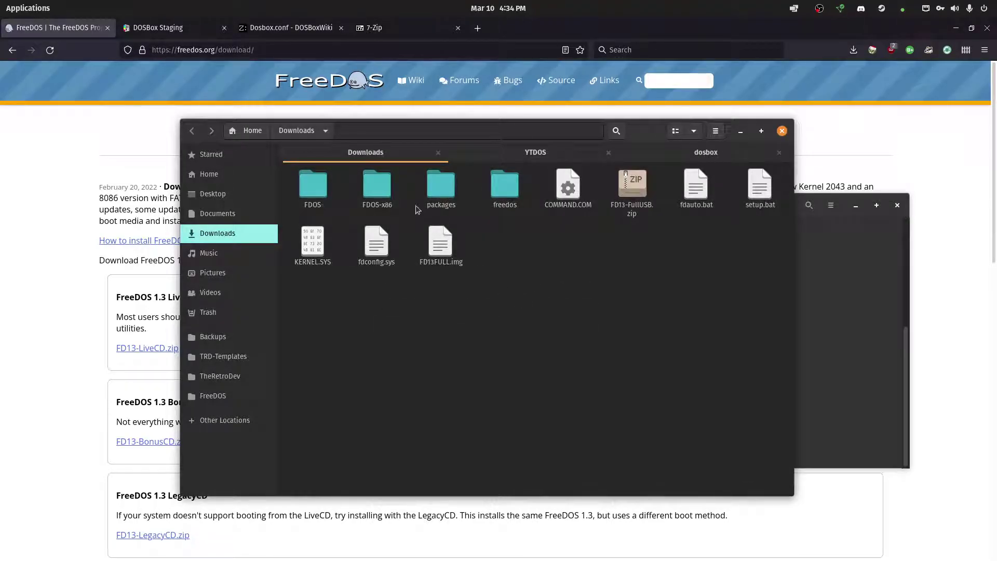
- Move everything in Downloads except FD13-FullUSB.zip into the FDOS folder, including FD13FULL.img
{"action": "left_click", "coordinate": [387, 193]}
{"action": "left_click", "coordinate": [439, 232], "text": "shift"}
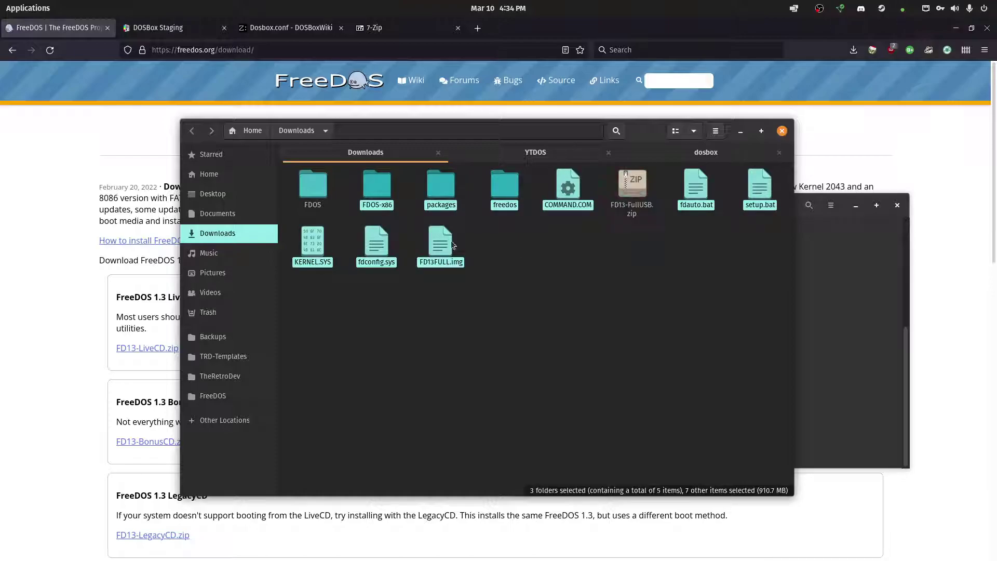
{"action": "left_click_drag", "start_coordinate": [438, 233], "coordinate": [393, 255]}
{"action": "key", "text": "alt+Up"}
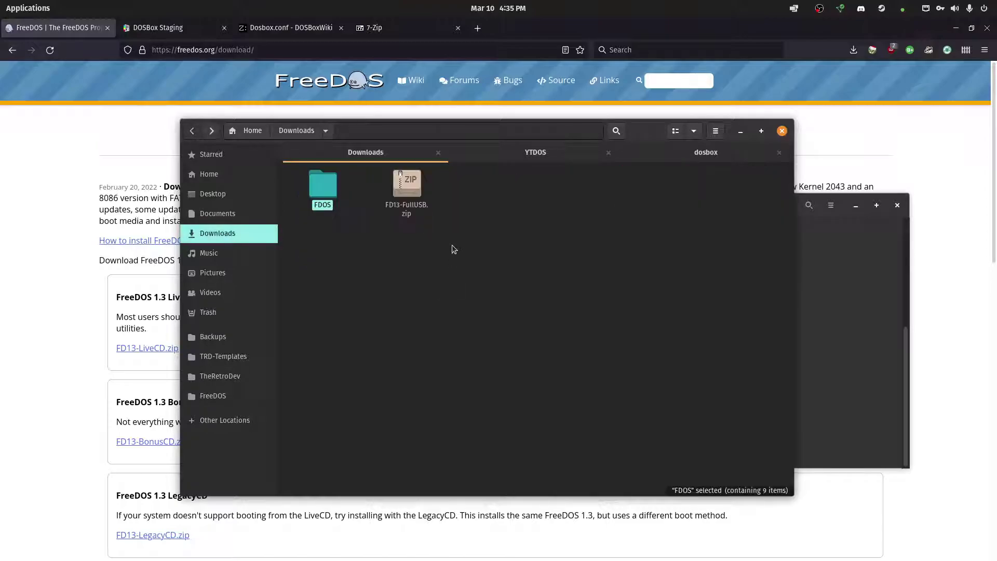
{"action": "left_click", "coordinate": [453, 245]}
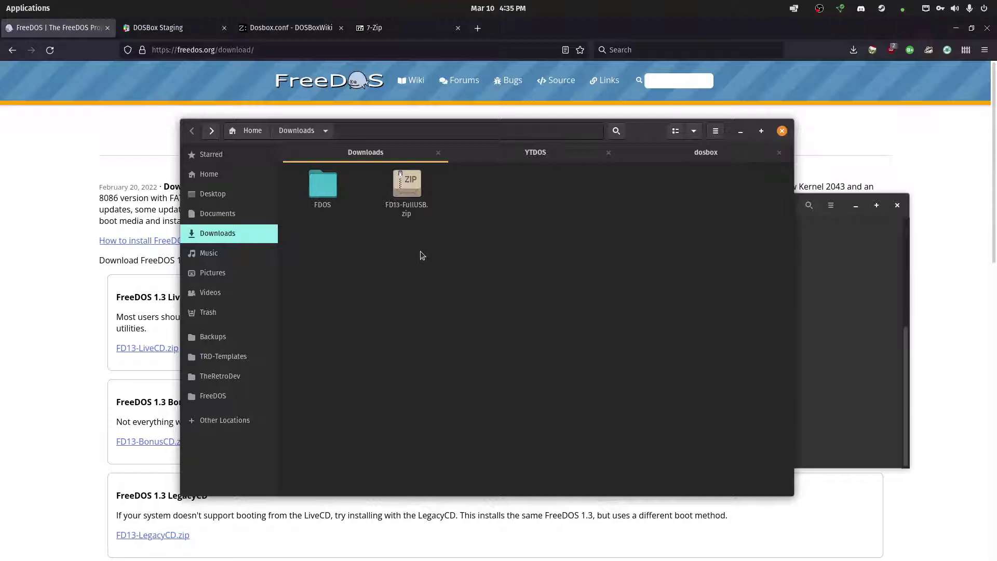
- Move FD13FULL.img from the FDOS folder back to Downloads and check the properties of FDOS
{"action": "double_click", "coordinate": [322, 186]}
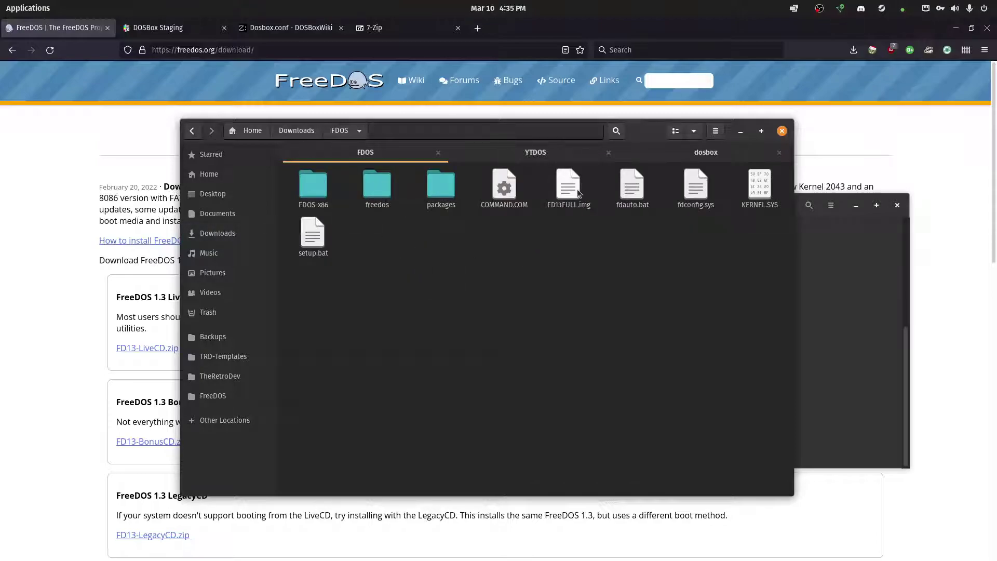
{"action": "left_click_drag", "start_coordinate": [578, 192], "coordinate": [239, 240]}
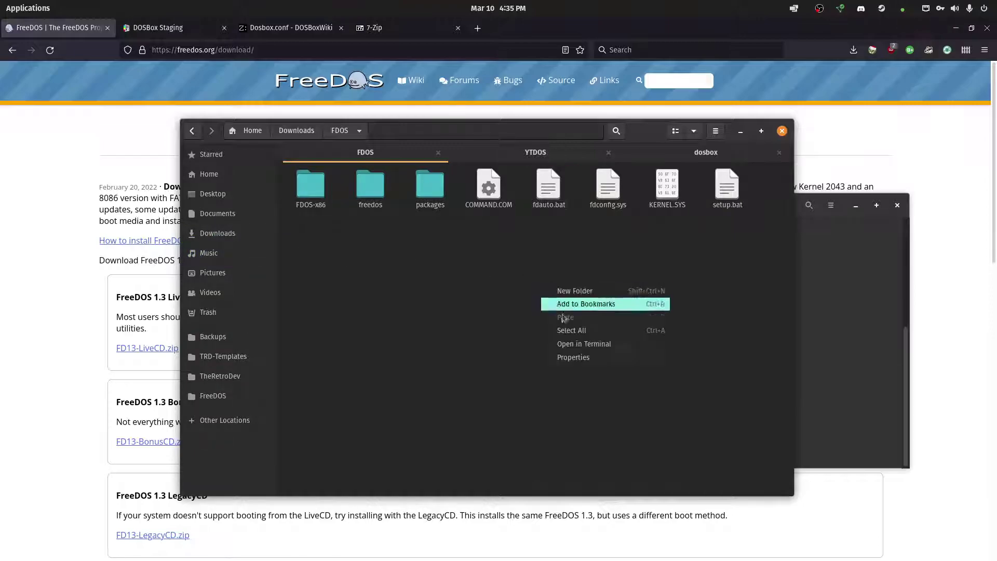
{"action": "left_click", "coordinate": [574, 357]}
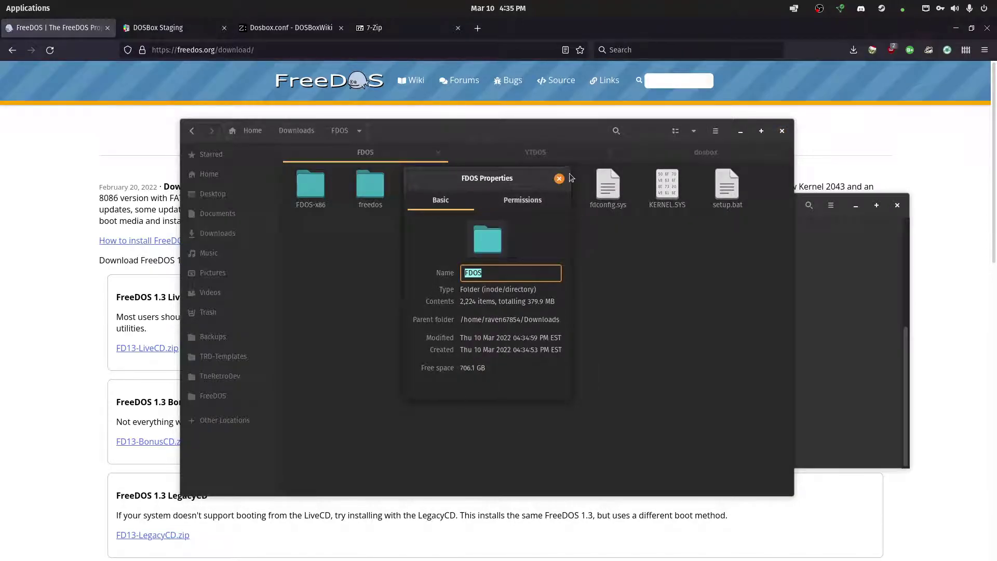
{"action": "left_click", "coordinate": [559, 179]}
{"action": "key", "text": "alt+Up"}
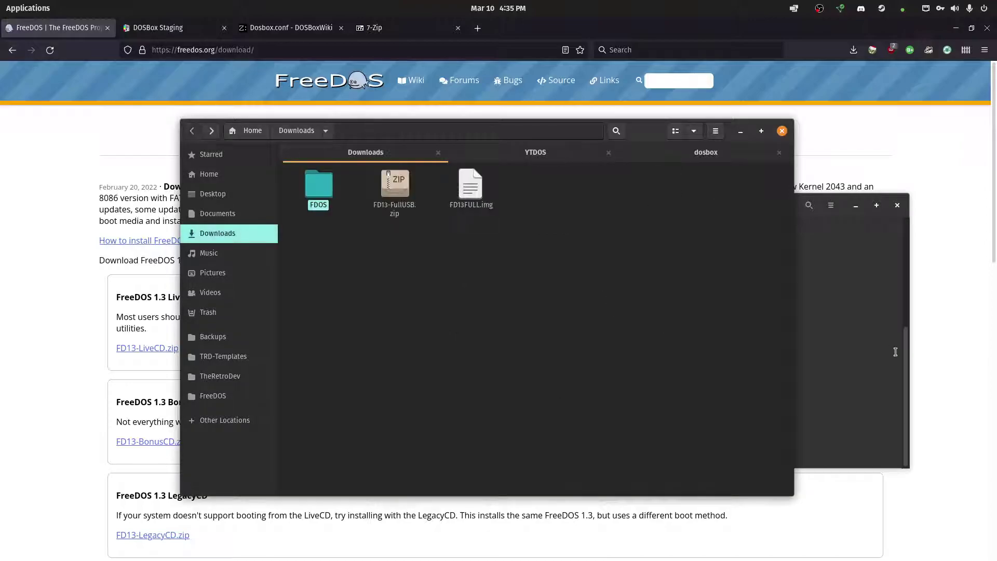
- Close the terminal, and launch DOSBox Staging once and close it again
{"action": "left_click", "coordinate": [893, 351]}
{"action": "left_click", "coordinate": [896, 205]}
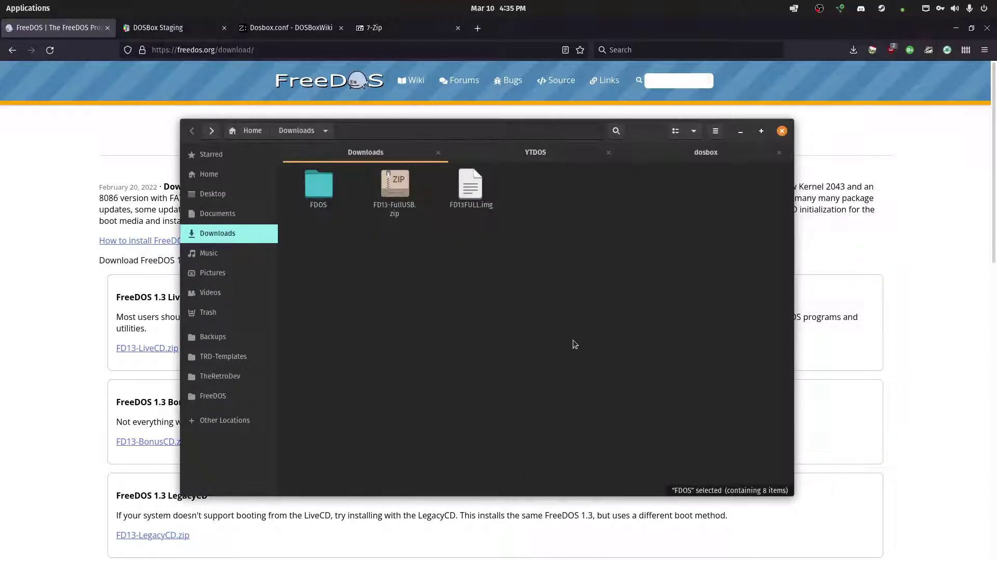
{"action": "mouse_move", "coordinate": [505, 549]}
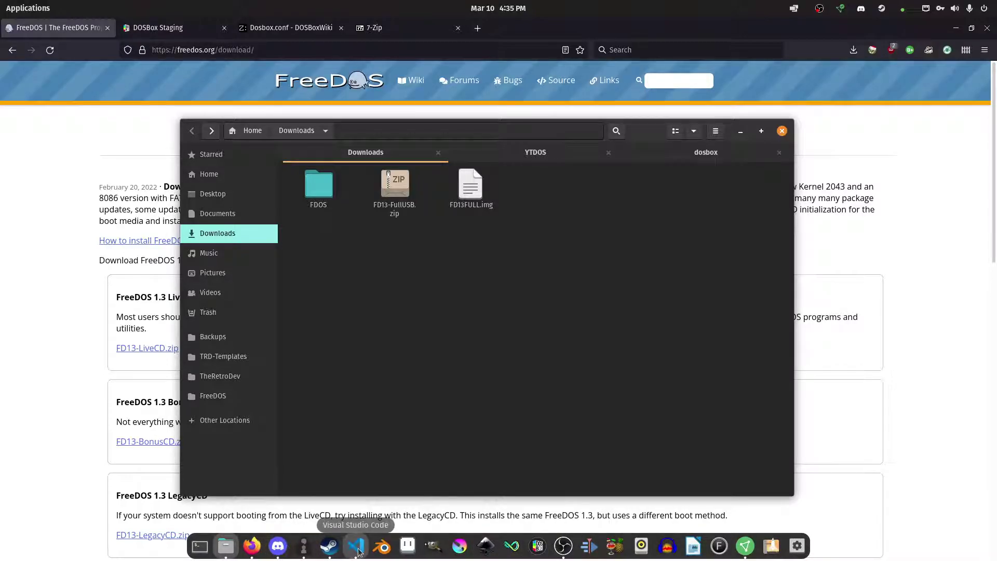
{"action": "left_click", "coordinate": [546, 552]}
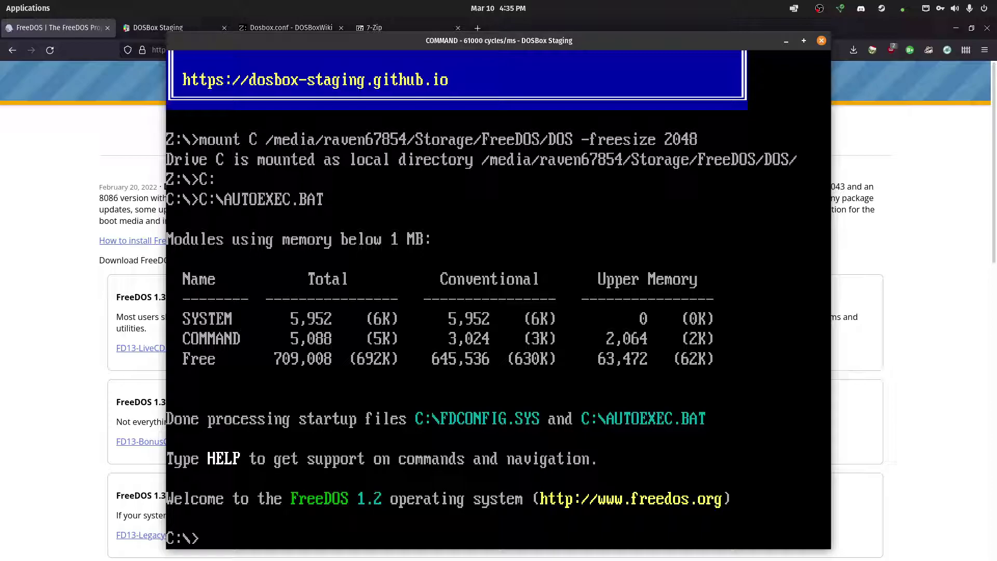
{"action": "left_click", "coordinate": [821, 41]}
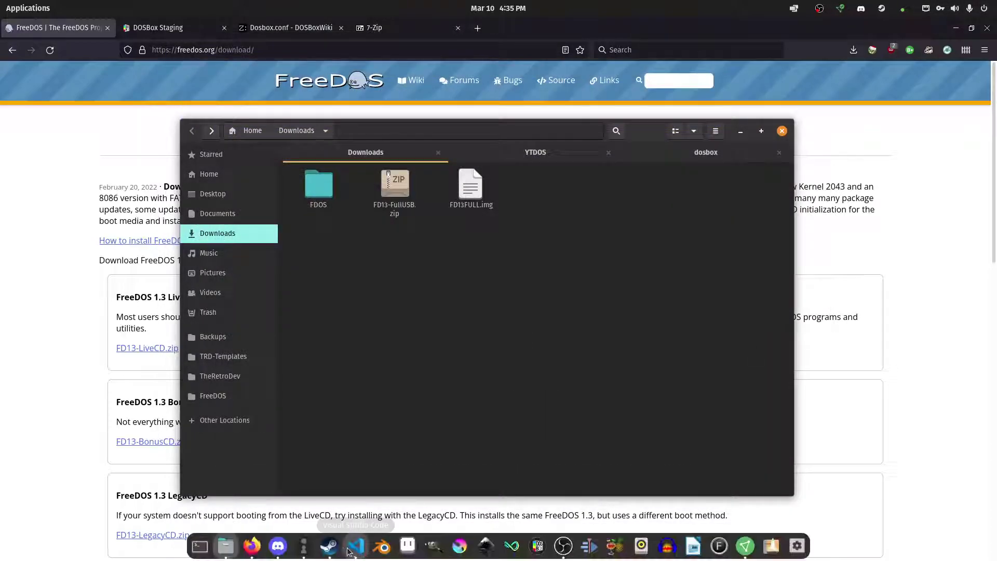
- Bring up dosbox-staging.conf in Visual Studio Code, and view its dosbox config folder and the YTDOS folder in the file manager
{"action": "left_click", "coordinate": [346, 550]}
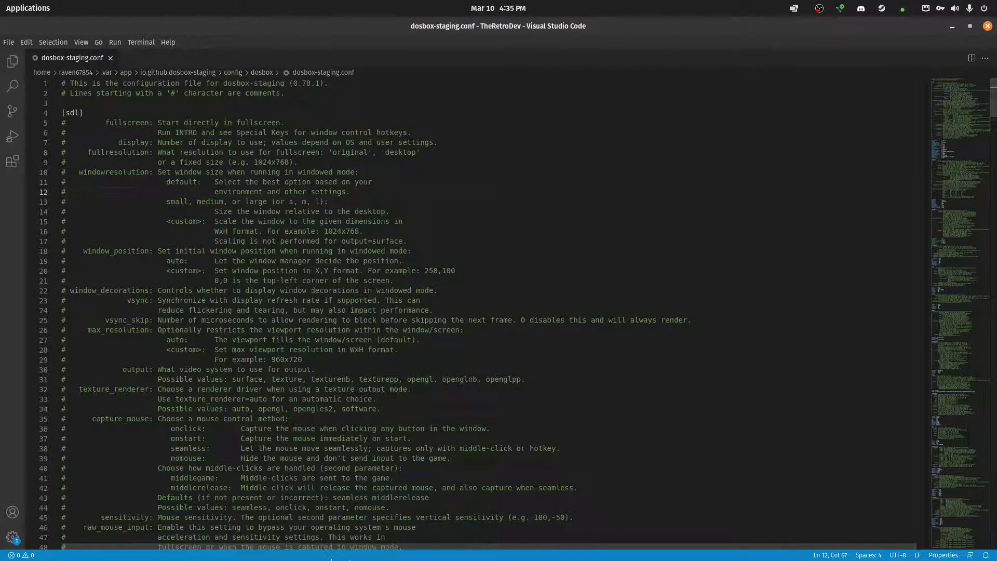
{"action": "left_click", "coordinate": [276, 549]}
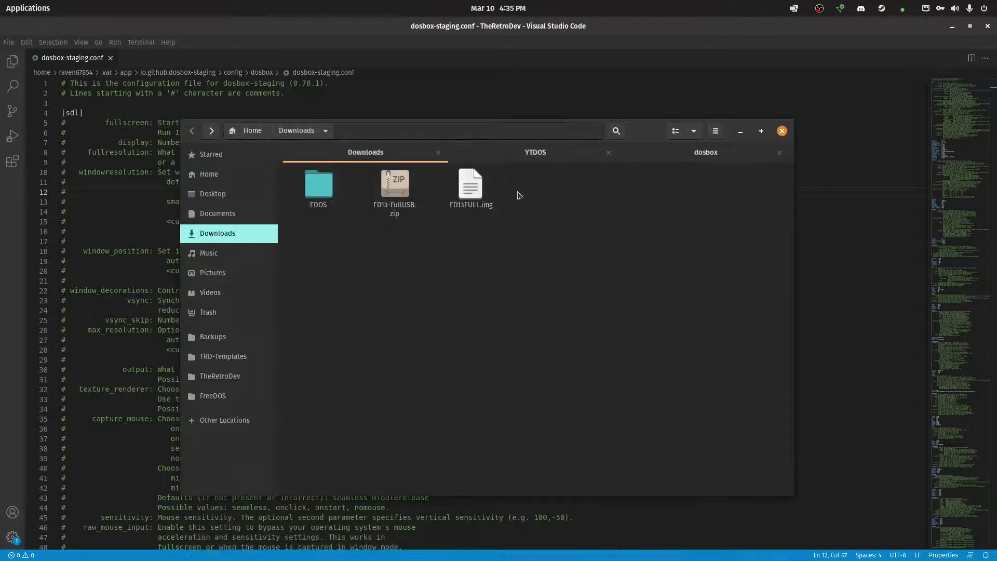
{"action": "left_click", "coordinate": [646, 151]}
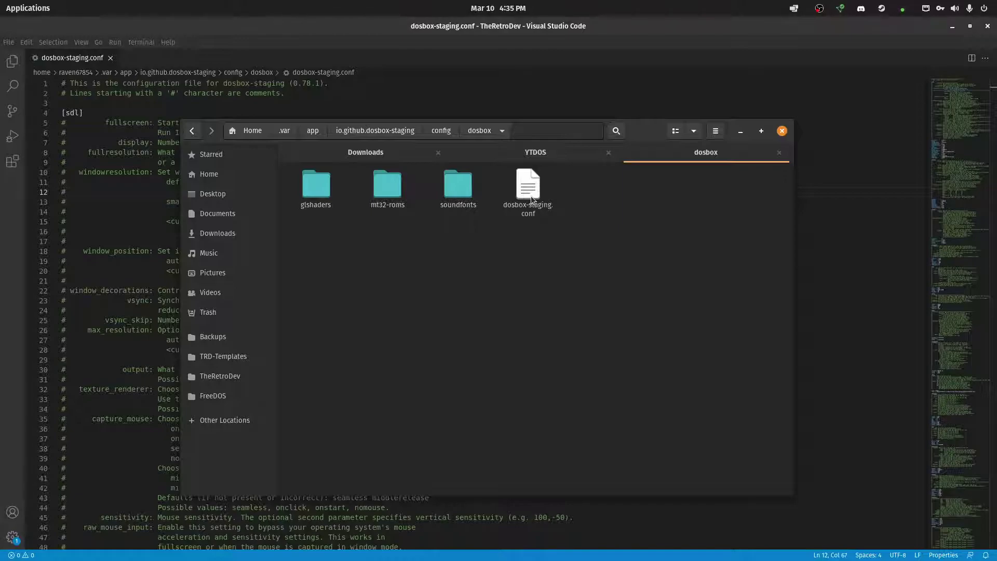
{"action": "left_click", "coordinate": [562, 152]}
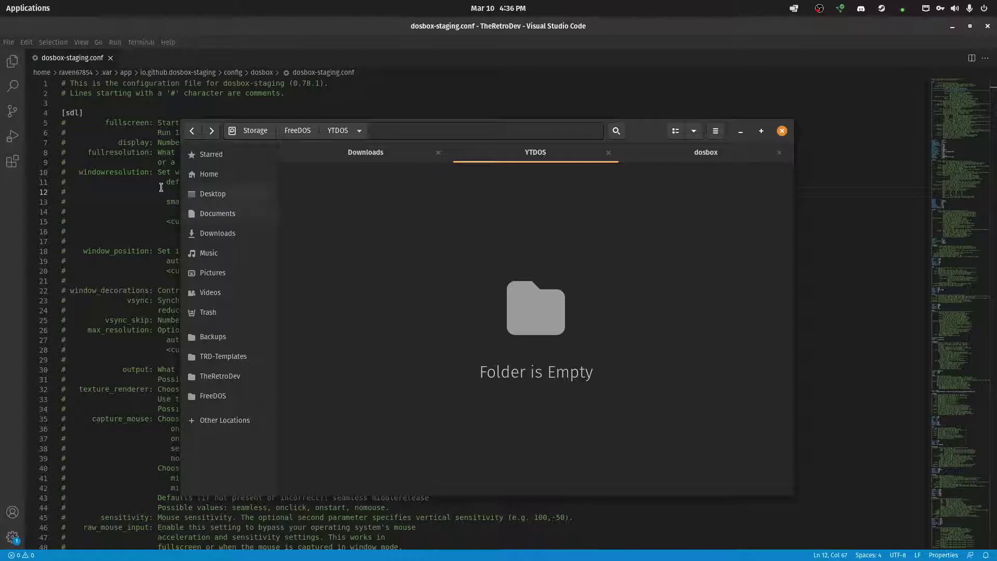
- Return to dosbox-staging.conf and examine the option descriptions in the [sdl] section, especially the windowresolution choices
{"action": "left_click", "coordinate": [144, 148]}
{"action": "scroll", "coordinate": [427, 265], "scroll_direction": "down", "scroll_amount": 4}
{"action": "scroll", "coordinate": [428, 266], "scroll_direction": "down", "scroll_amount": 10}
{"action": "scroll", "coordinate": [415, 207], "scroll_direction": "up", "scroll_amount": 15}
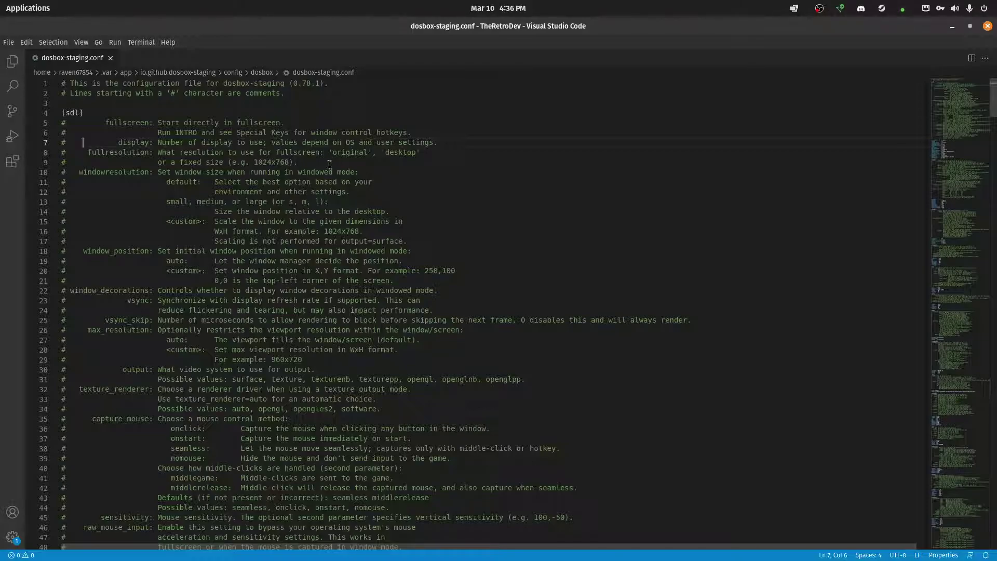
{"action": "scroll", "coordinate": [201, 169], "scroll_direction": "down", "scroll_amount": 3}
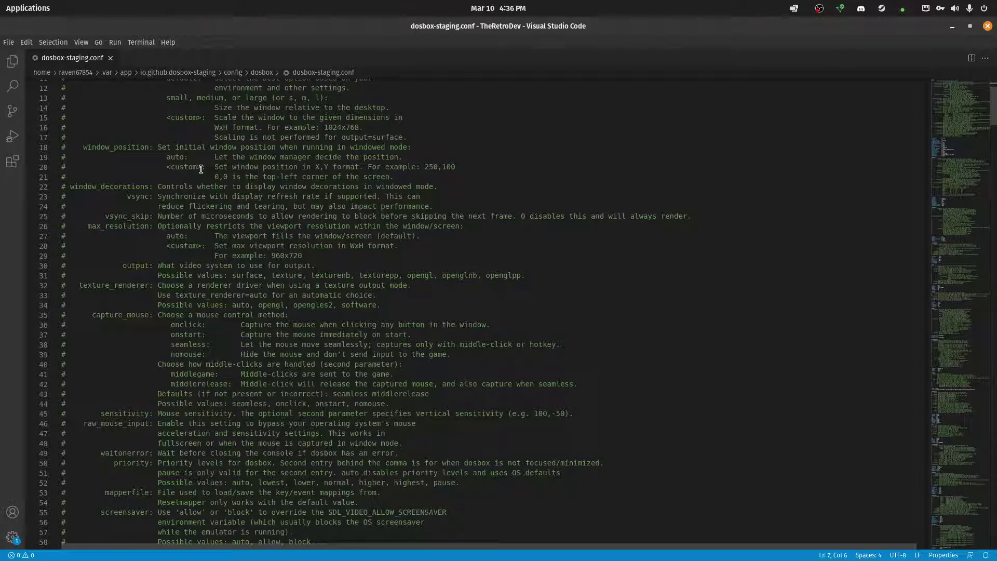
{"action": "scroll", "coordinate": [201, 169], "scroll_direction": "down", "scroll_amount": 5}
{"action": "scroll", "coordinate": [203, 169], "scroll_direction": "up", "scroll_amount": 5}
{"action": "scroll", "coordinate": [208, 169], "scroll_direction": "down", "scroll_amount": 7}
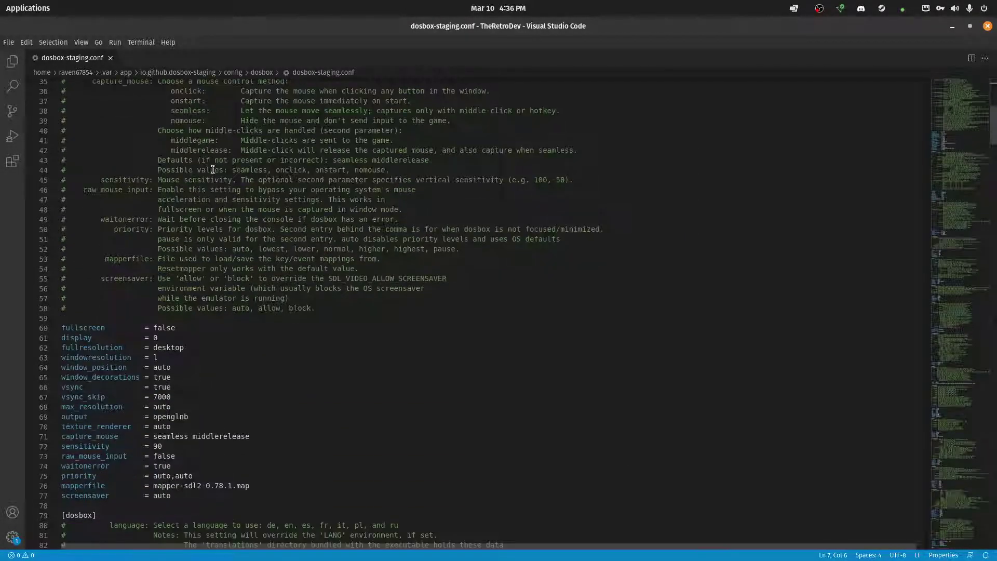
{"action": "scroll", "coordinate": [212, 169], "scroll_direction": "up", "scroll_amount": 10}
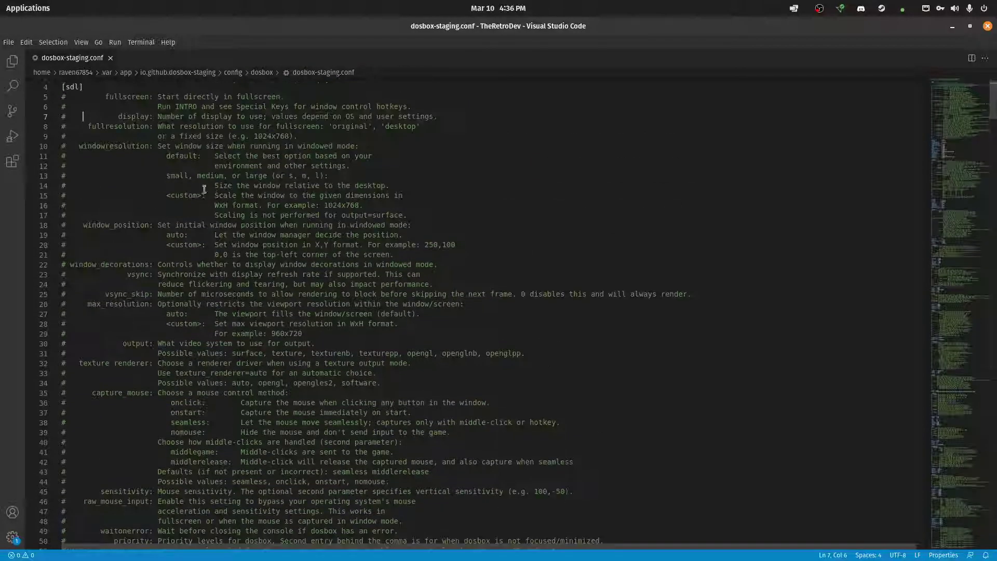
{"action": "left_click_drag", "start_coordinate": [119, 146], "coordinate": [361, 168]}
{"action": "left_click", "coordinate": [361, 167]}
{"action": "scroll", "coordinate": [535, 164], "scroll_direction": "down", "scroll_amount": 11}
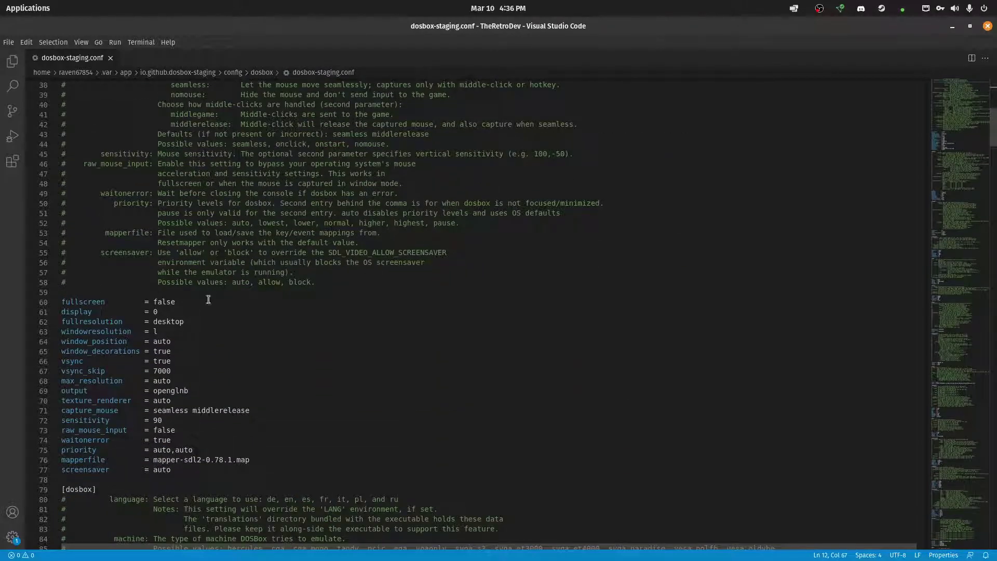
- Review the windowresolution, vsync, output and sensitivity settings in the [sdl] section, including the possible values for output
{"action": "left_click", "coordinate": [184, 331]}
{"action": "left_click", "coordinate": [186, 360]}
{"action": "key", "text": "shift+Home"}
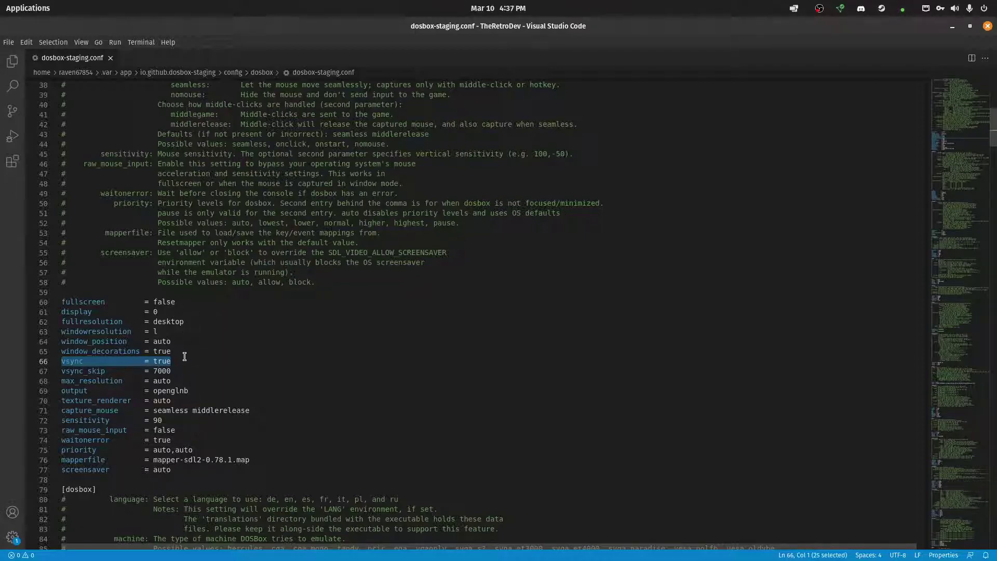
{"action": "left_click", "coordinate": [186, 383]}
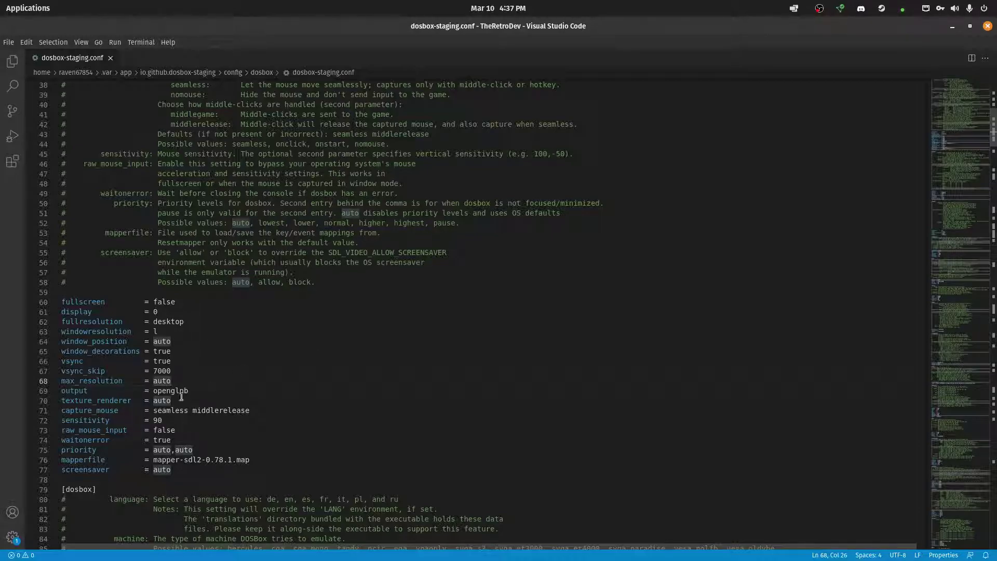
{"action": "left_click_drag", "start_coordinate": [199, 392], "coordinate": [153, 393]}
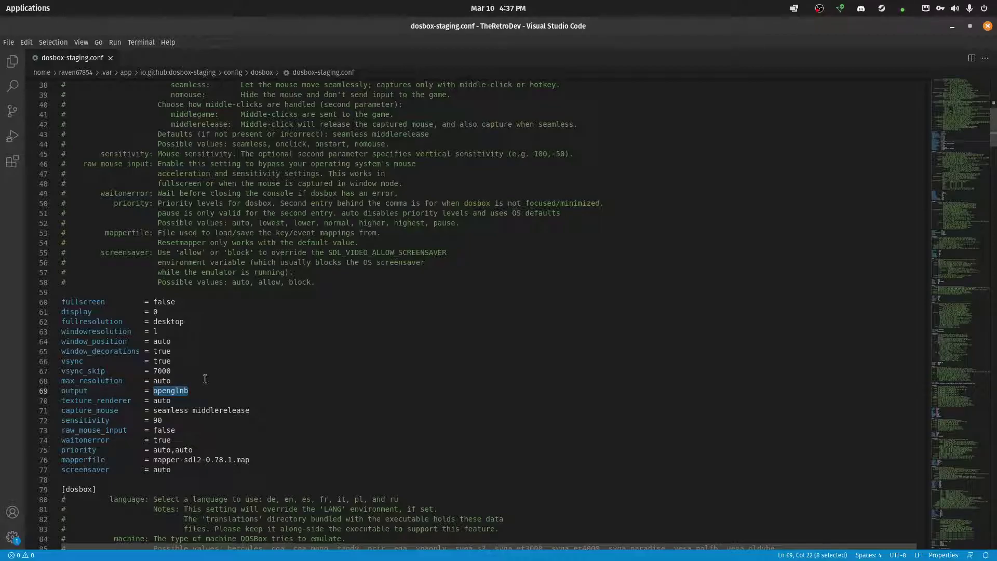
{"action": "scroll", "coordinate": [307, 359], "scroll_direction": "up", "scroll_amount": 5}
{"action": "left_click", "coordinate": [307, 359]}
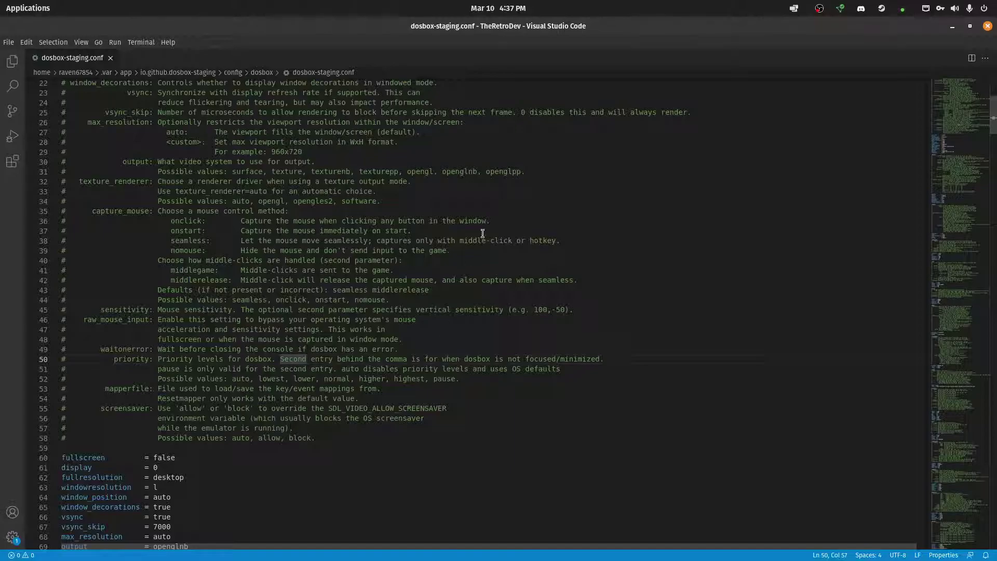
{"action": "left_click_drag", "start_coordinate": [486, 167], "coordinate": [524, 170]}
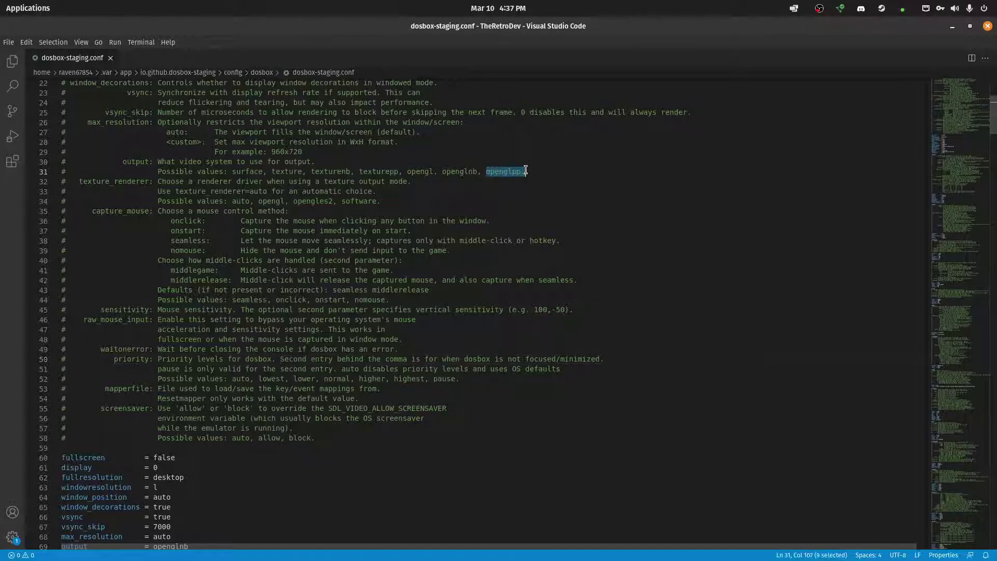
{"action": "left_click", "coordinate": [695, 211]}
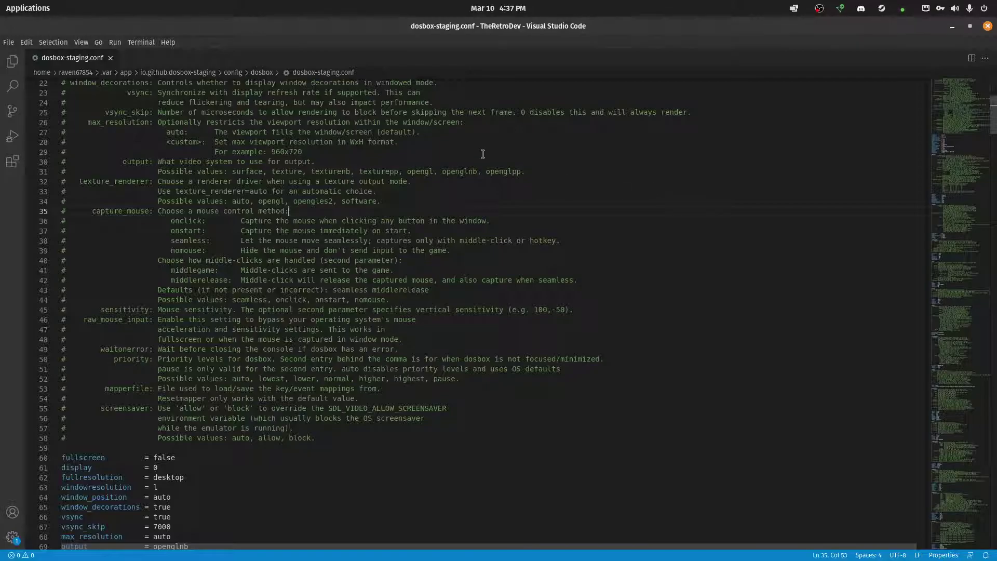
{"action": "scroll", "coordinate": [335, 339], "scroll_direction": "down", "scroll_amount": 5}
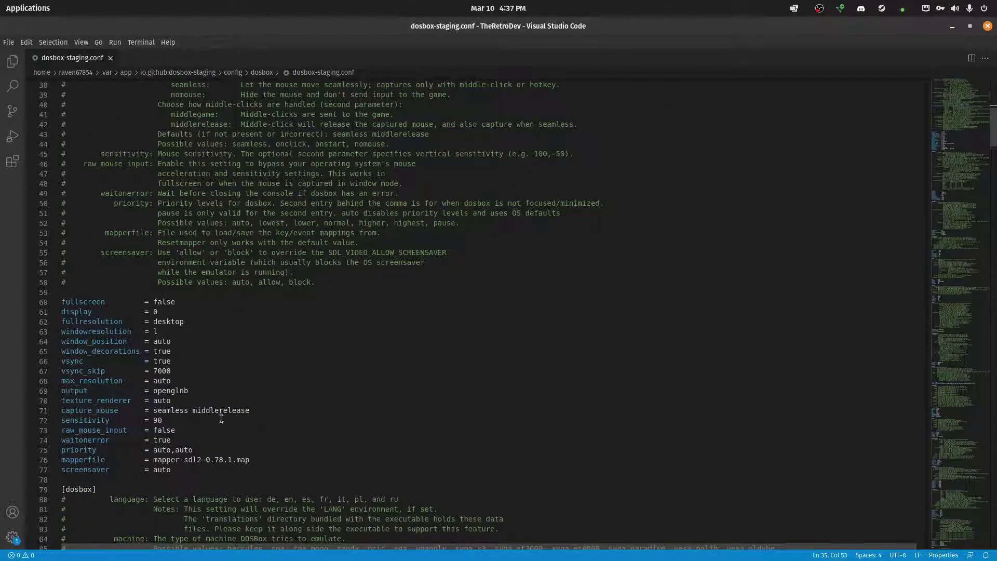
{"action": "left_click_drag", "start_coordinate": [173, 420], "coordinate": [59, 422]}
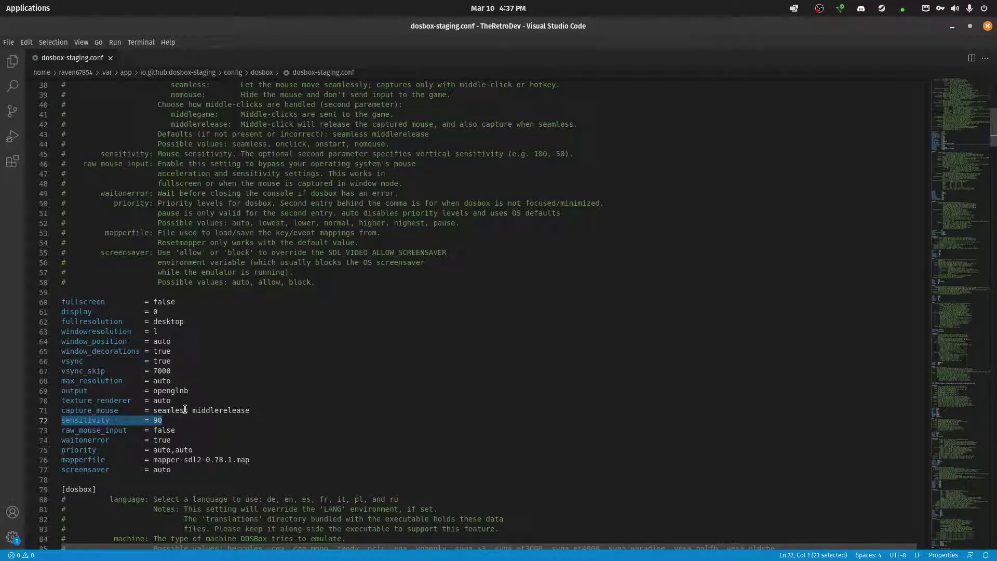
{"action": "key", "text": "Right"}
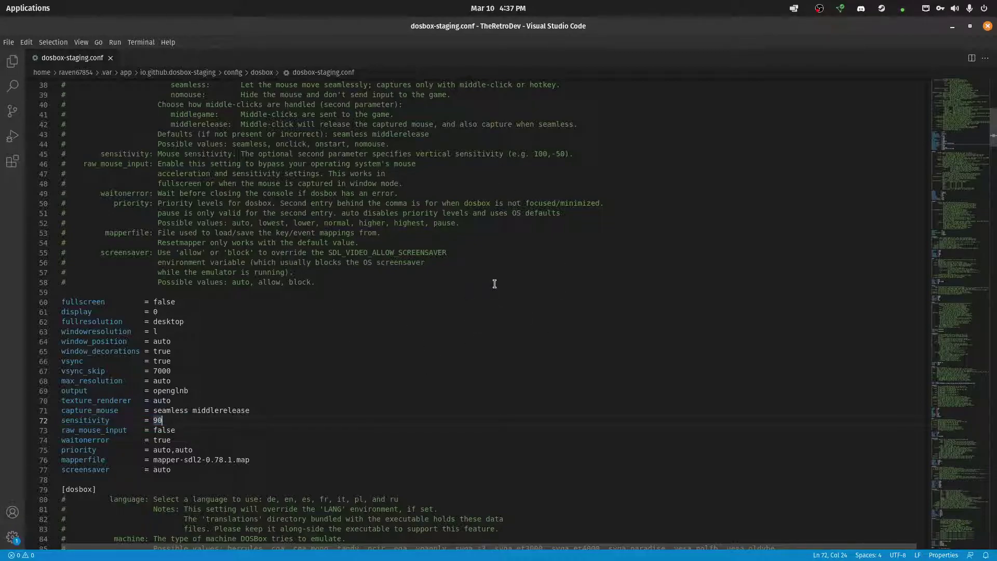
- Set vmemsize to 8 in the [dosbox] section of the configuration file
{"action": "scroll", "coordinate": [155, 376], "scroll_direction": "down", "scroll_amount": 15}
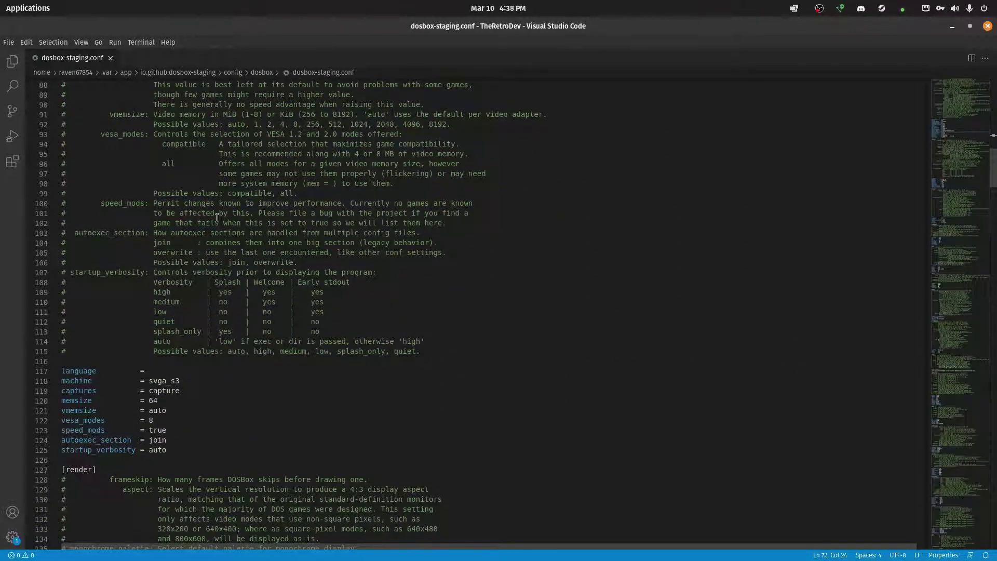
{"action": "scroll", "coordinate": [218, 218], "scroll_direction": "up", "scroll_amount": 5}
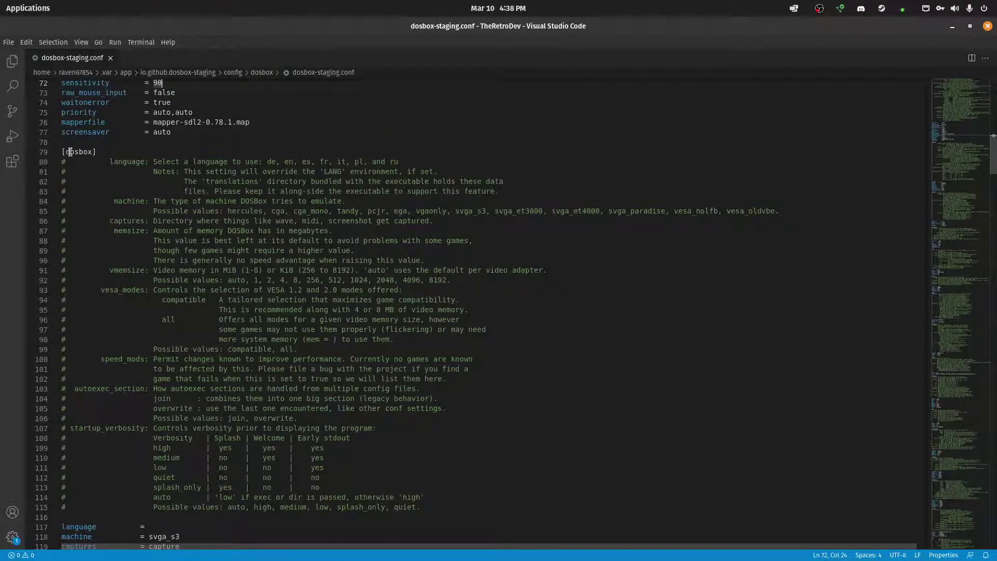
{"action": "scroll", "coordinate": [126, 162], "scroll_direction": "down", "scroll_amount": 5}
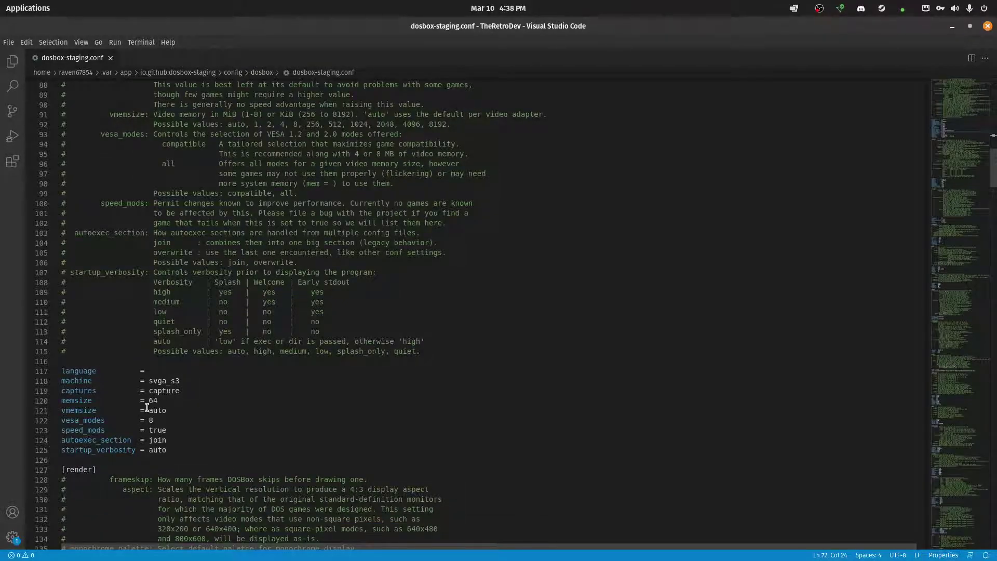
{"action": "left_click", "coordinate": [165, 421]}
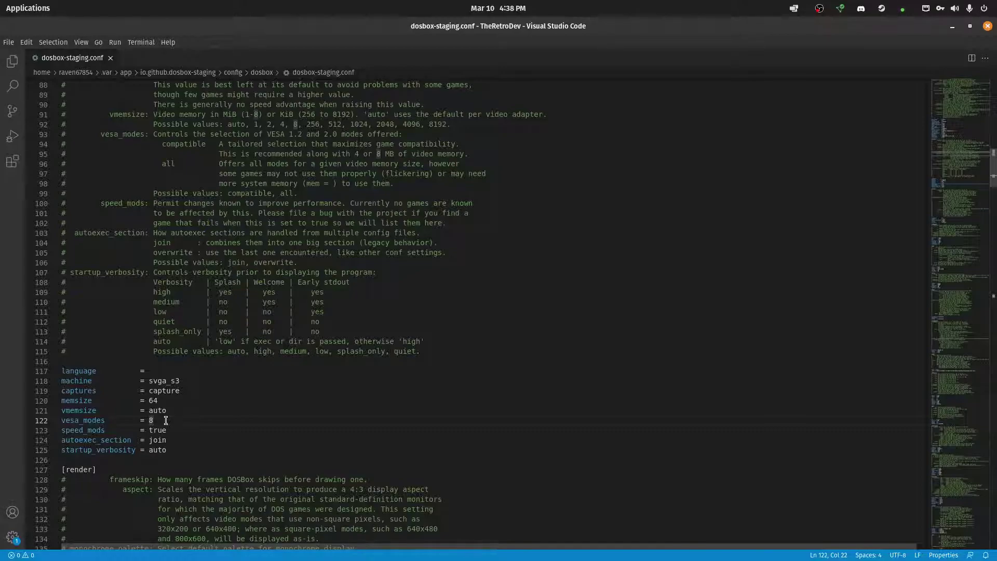
{"action": "left_click", "coordinate": [168, 409]}
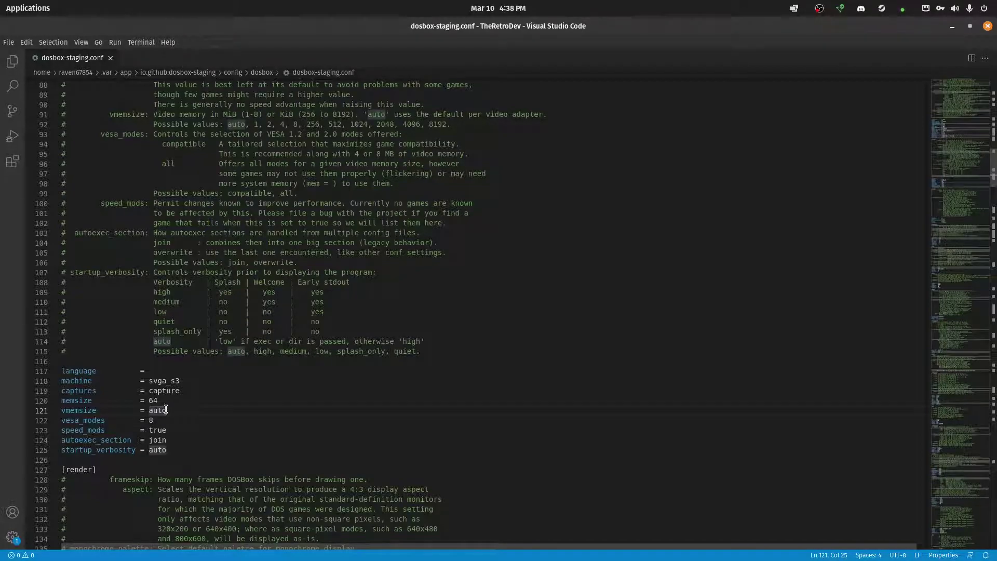
{"action": "left_click_drag", "start_coordinate": [167, 410], "coordinate": [148, 410]}
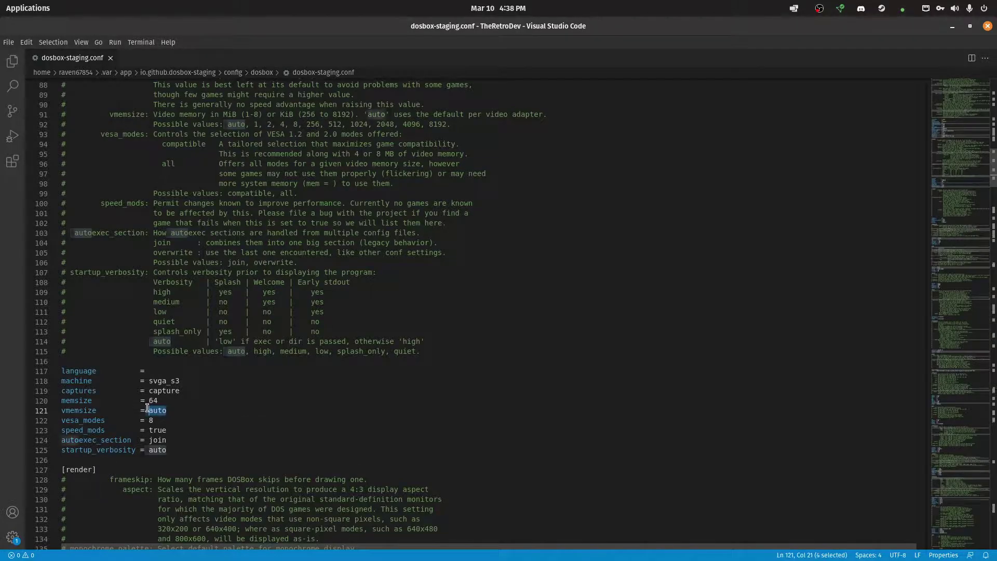
{"action": "type", "text": "8"}
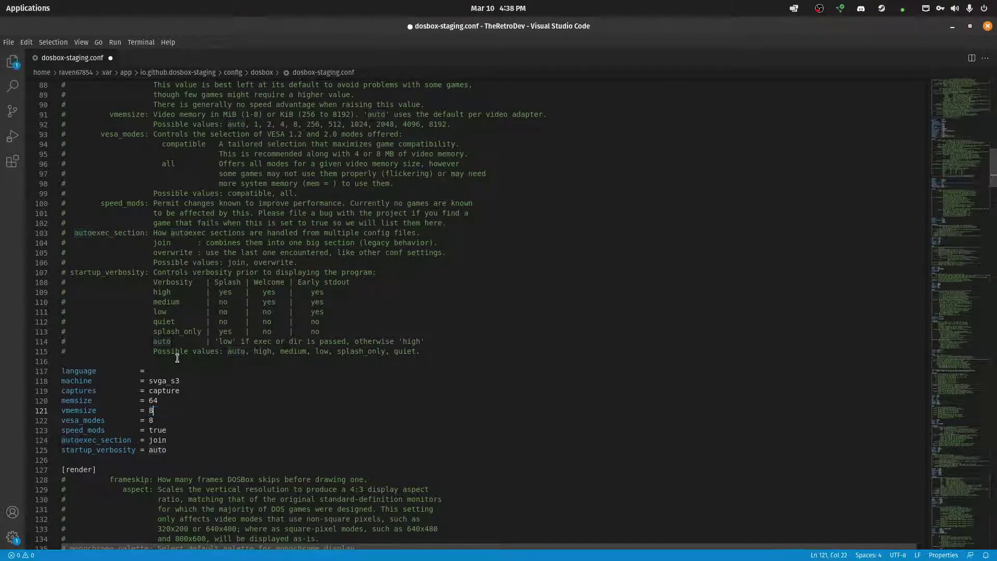
- Set vesa_modes to all in the [dosbox] section and save the configuration file
{"action": "key", "text": "Down"}
{"action": "key", "text": "BackSpace"}
{"action": "type", "text": "all"}
{"action": "key", "text": "ctrl+s"}
{"action": "left_click", "coordinate": [177, 357]}
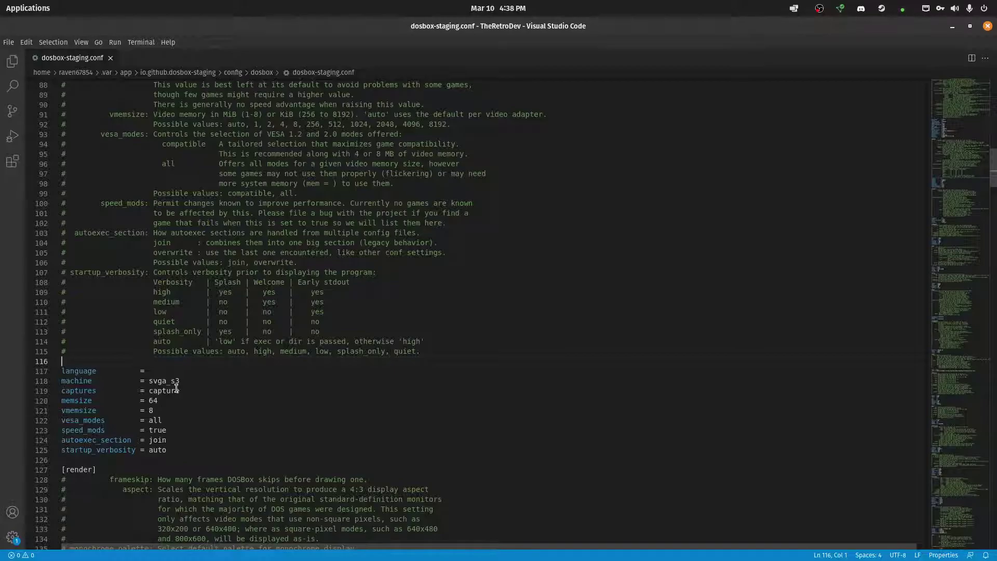
- Examine the [render] section, including the aspect setting and the scaler and glshader descriptions
{"action": "scroll", "coordinate": [176, 389], "scroll_direction": "down", "scroll_amount": 10}
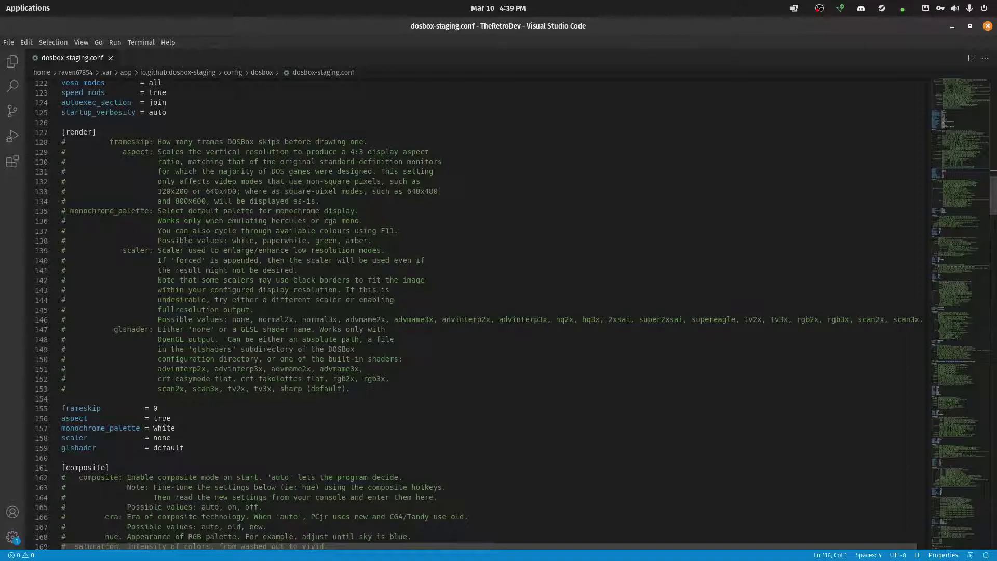
{"action": "left_click_drag", "start_coordinate": [171, 419], "coordinate": [62, 418]}
{"action": "left_click", "coordinate": [253, 427]}
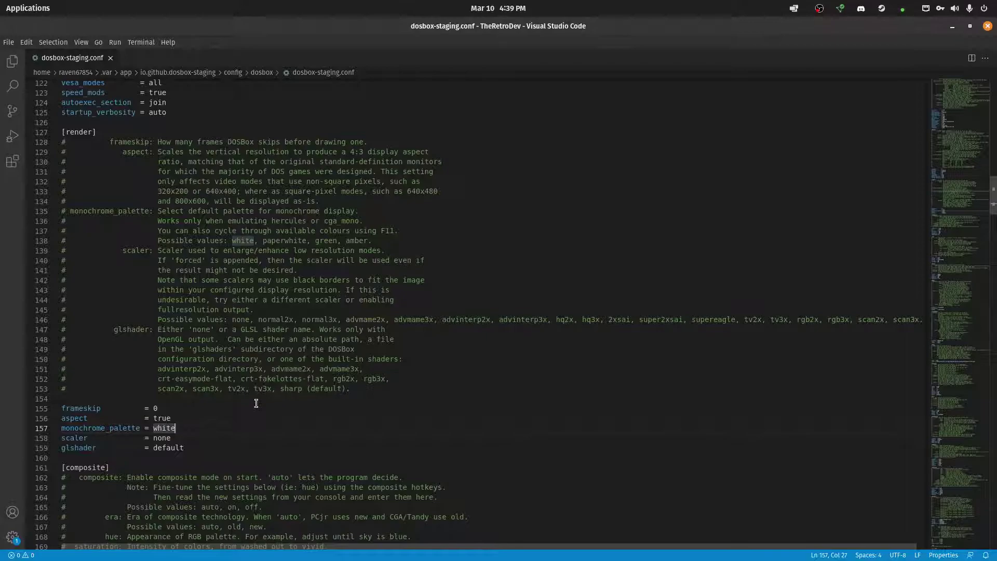
{"action": "scroll", "coordinate": [239, 367], "scroll_direction": "up", "scroll_amount": 5}
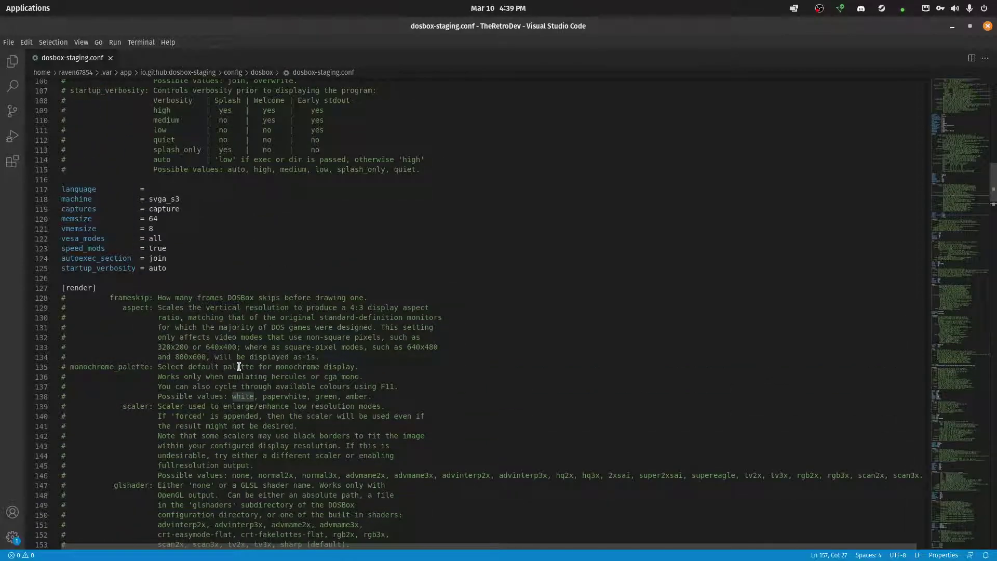
{"action": "scroll", "coordinate": [239, 366], "scroll_direction": "down", "scroll_amount": 5}
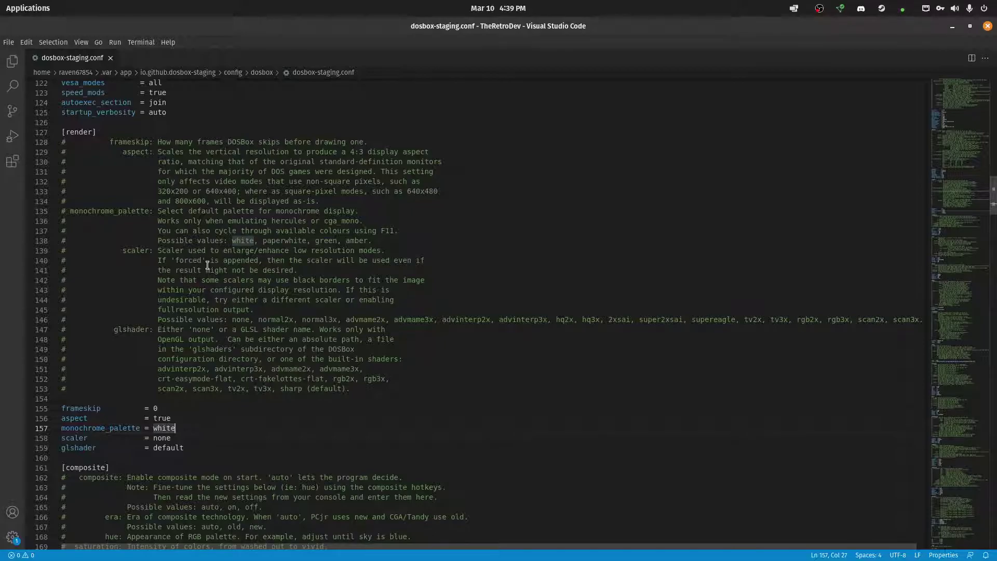
{"action": "scroll", "coordinate": [208, 264], "scroll_direction": "down", "scroll_amount": 6}
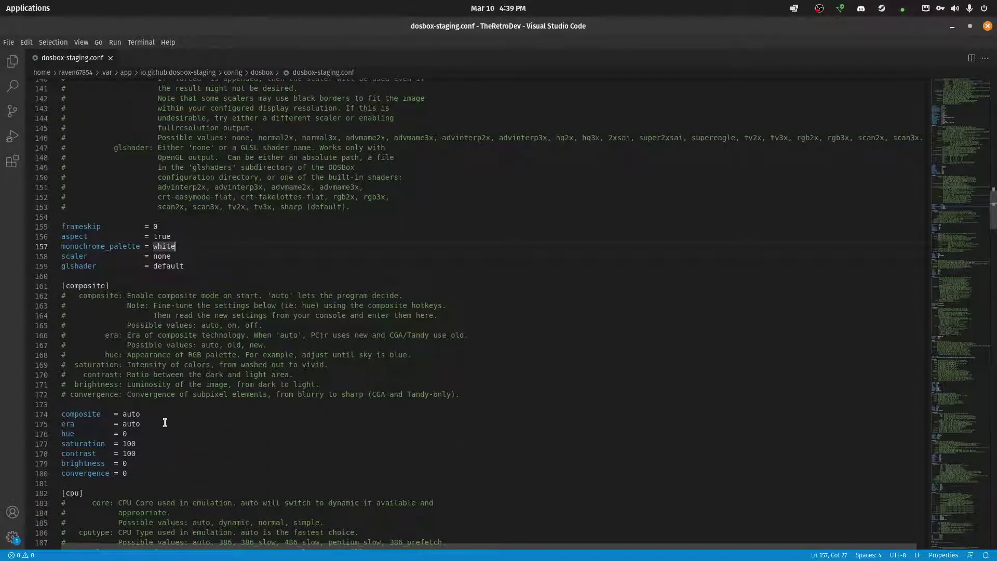
{"action": "scroll", "coordinate": [164, 422], "scroll_direction": "up", "scroll_amount": 2}
{"action": "scroll", "coordinate": [164, 422], "scroll_direction": "up", "scroll_amount": 3}
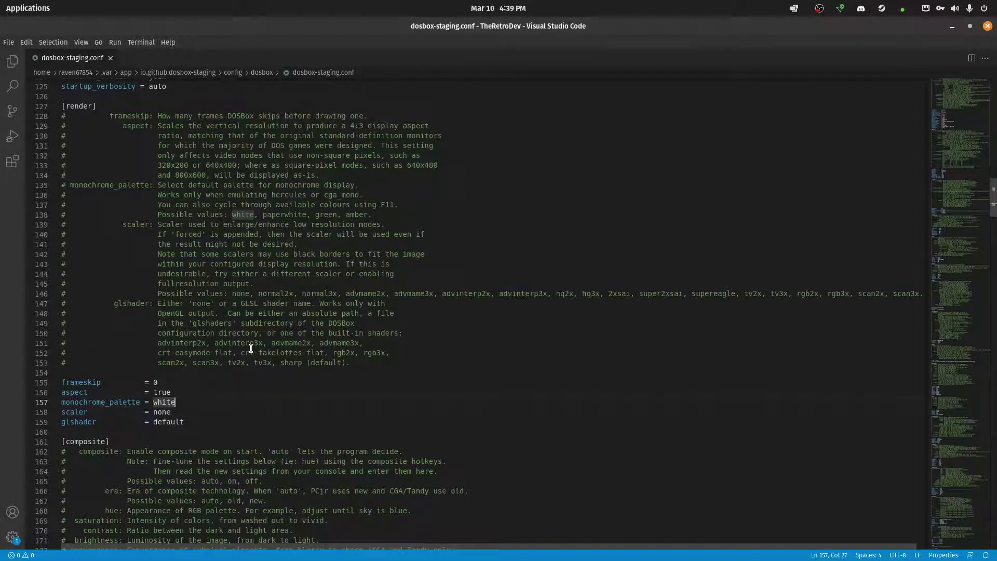
- Review the [dosbox] section again, comparing the machine setting with its possible values and checking the language entry
{"action": "scroll", "coordinate": [250, 348], "scroll_direction": "up", "scroll_amount": 7}
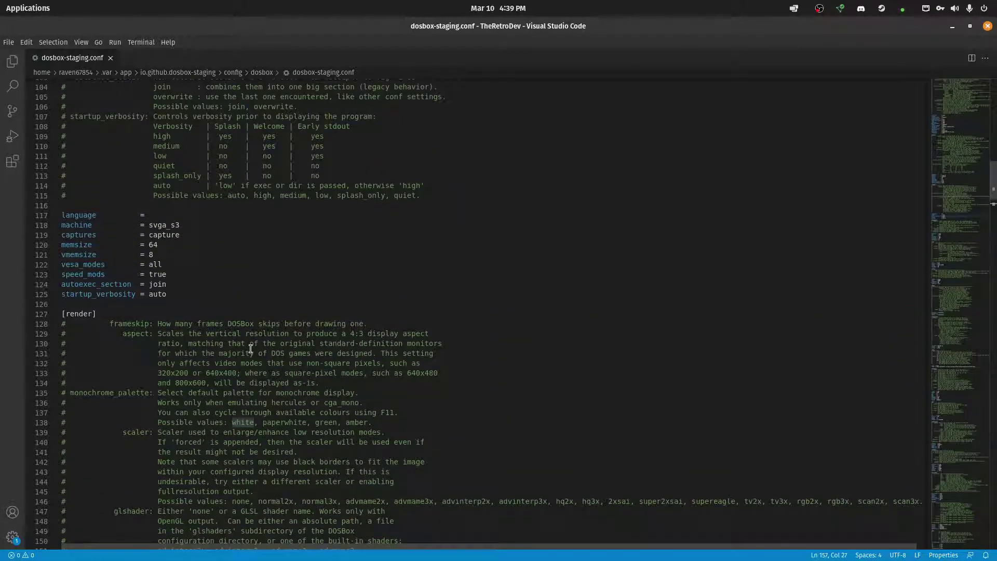
{"action": "scroll", "coordinate": [251, 349], "scroll_direction": "up", "scroll_amount": 10}
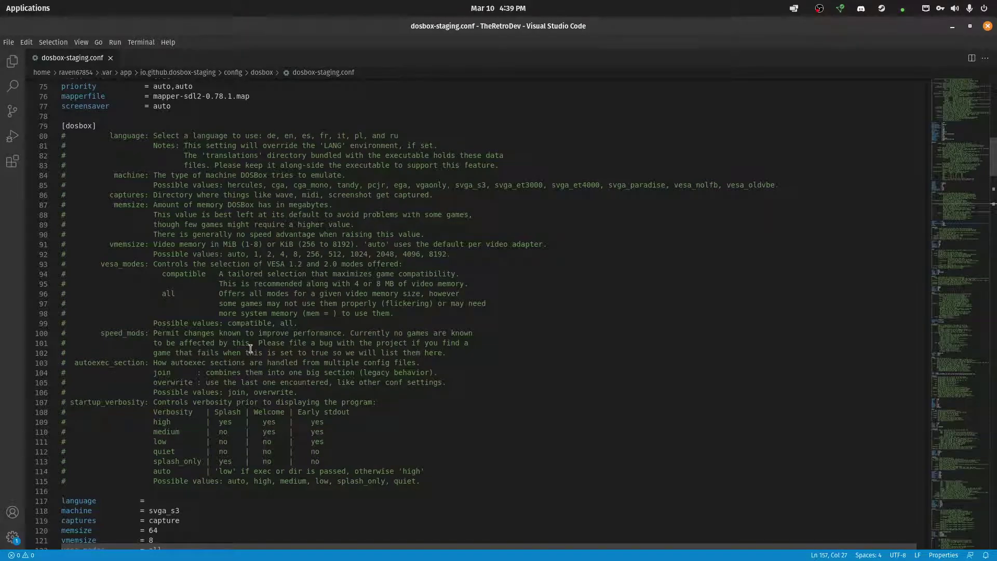
{"action": "scroll", "coordinate": [247, 334], "scroll_direction": "down", "scroll_amount": 3}
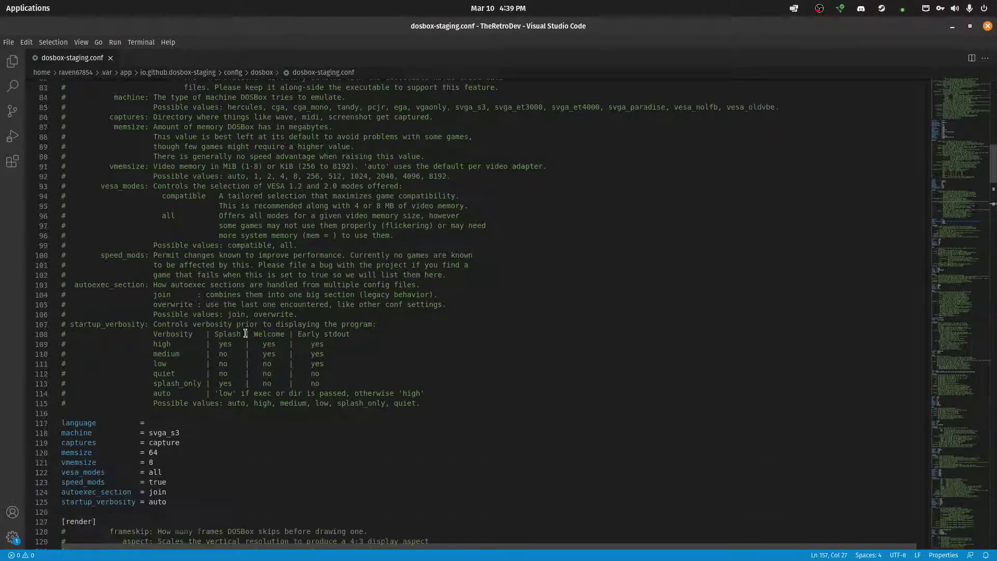
{"action": "scroll", "coordinate": [115, 187], "scroll_direction": "up", "scroll_amount": 3}
{"action": "scroll", "coordinate": [208, 421], "scroll_direction": "down", "scroll_amount": 3}
{"action": "scroll", "coordinate": [177, 431], "scroll_direction": "up", "scroll_amount": 3}
{"action": "left_click_drag", "start_coordinate": [208, 511], "coordinate": [151, 512]}
{"action": "left_click", "coordinate": [415, 196]}
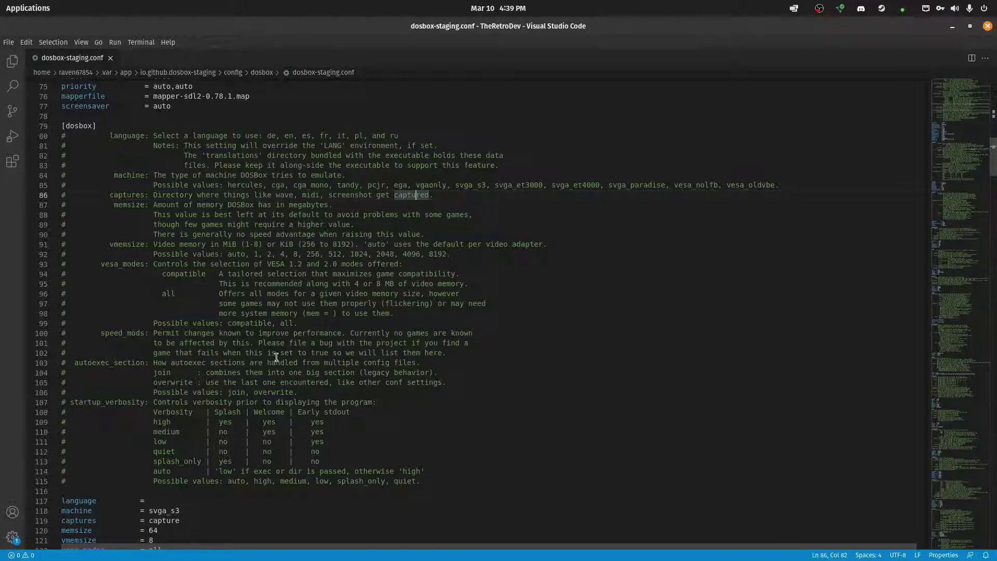
{"action": "scroll", "coordinate": [273, 356], "scroll_direction": "down", "scroll_amount": 10}
{"action": "scroll", "coordinate": [278, 308], "scroll_direction": "up", "scroll_amount": 8}
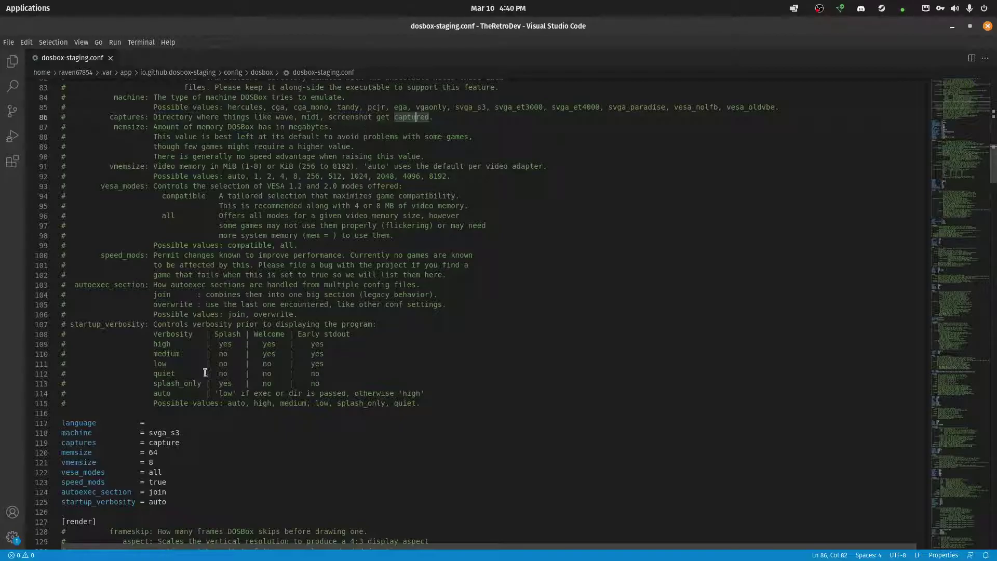
{"action": "left_click", "coordinate": [186, 424]}
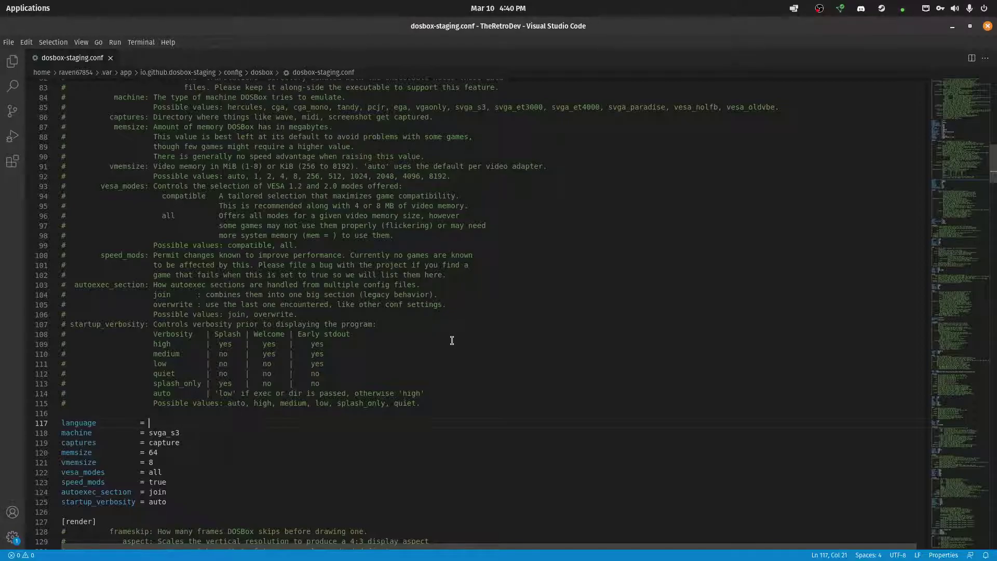
{"action": "scroll", "coordinate": [452, 340], "scroll_direction": "down", "scroll_amount": 3}
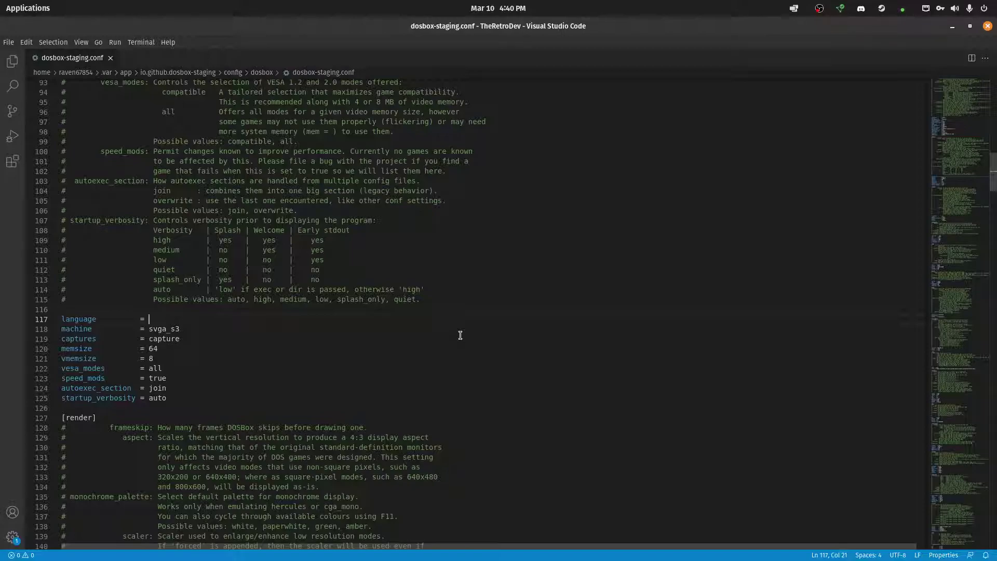
- Review the glshader options in the [render] section, the [composite] section, and the cycles setting in the [cpu] section
{"action": "scroll", "coordinate": [460, 335], "scroll_direction": "down", "scroll_amount": 9}
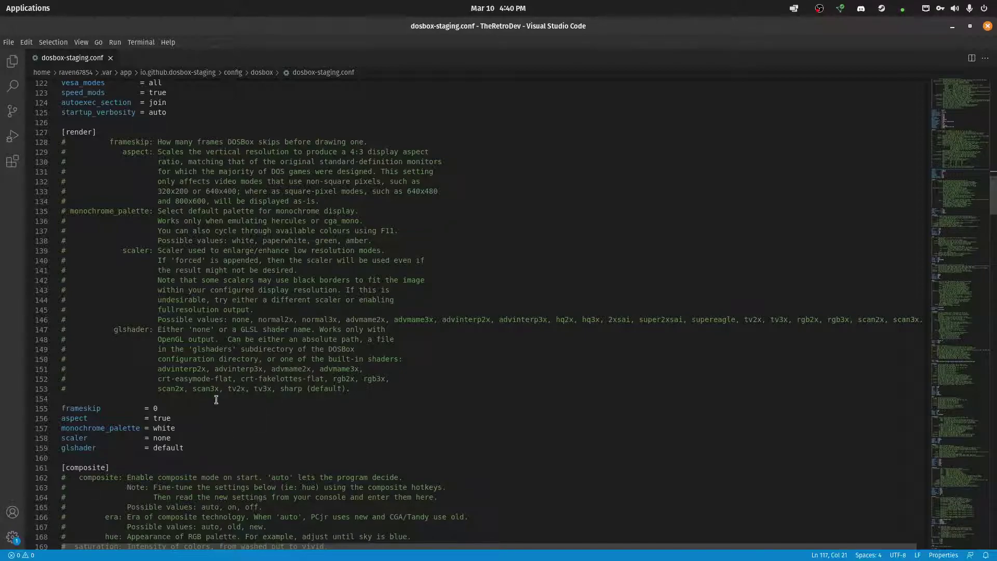
{"action": "scroll", "coordinate": [218, 395], "scroll_direction": "down", "scroll_amount": 2}
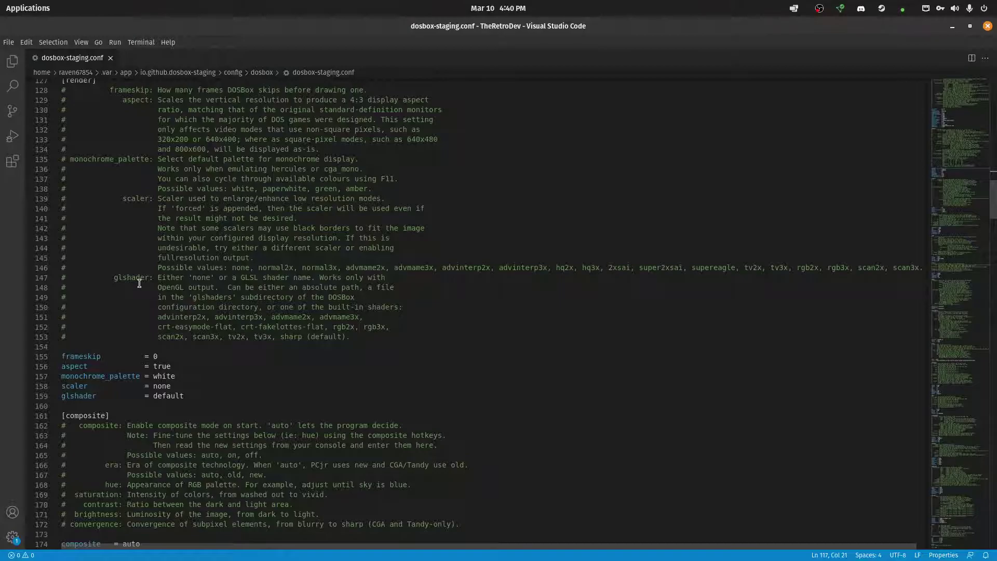
{"action": "left_click_drag", "start_coordinate": [166, 337], "coordinate": [231, 326]}
{"action": "left_click", "coordinate": [231, 326]}
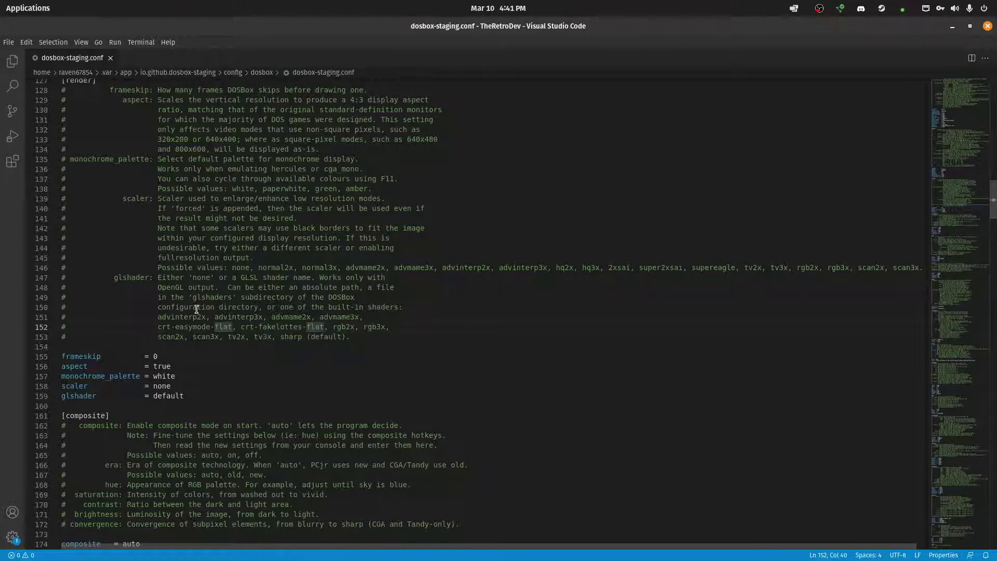
{"action": "scroll", "coordinate": [197, 309], "scroll_direction": "down", "scroll_amount": 5}
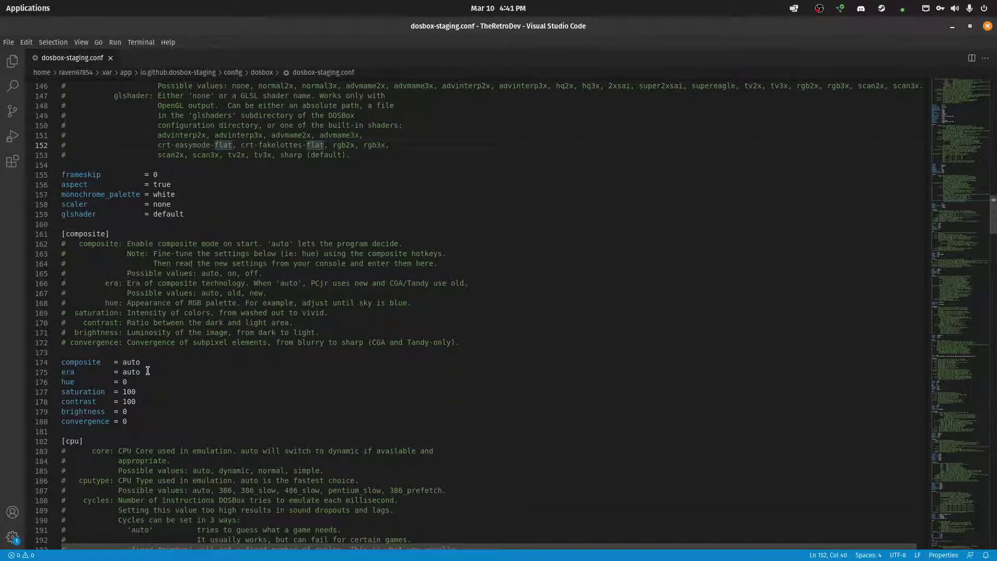
{"action": "scroll", "coordinate": [147, 332], "scroll_direction": "down", "scroll_amount": 5}
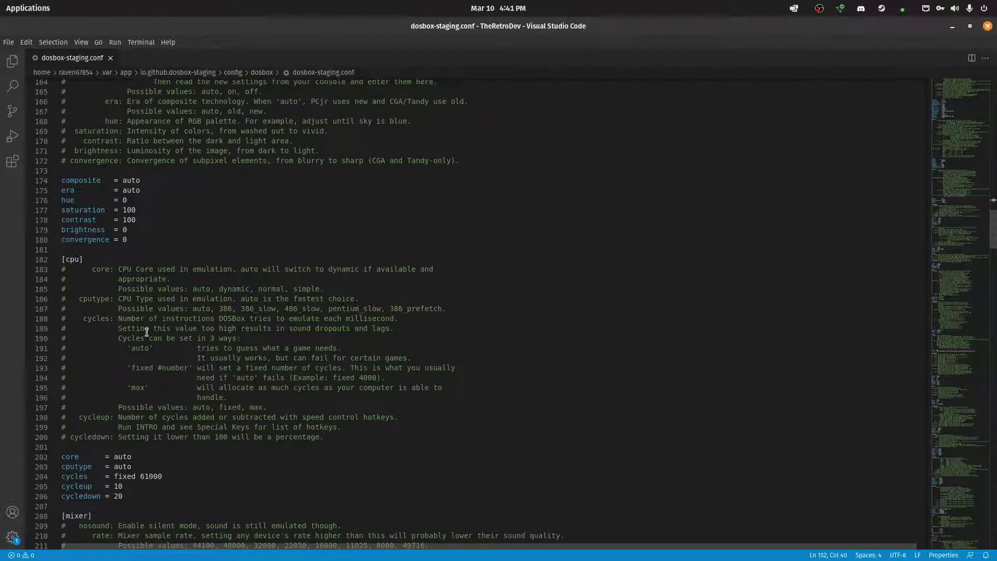
{"action": "scroll", "coordinate": [147, 331], "scroll_direction": "down", "scroll_amount": 4}
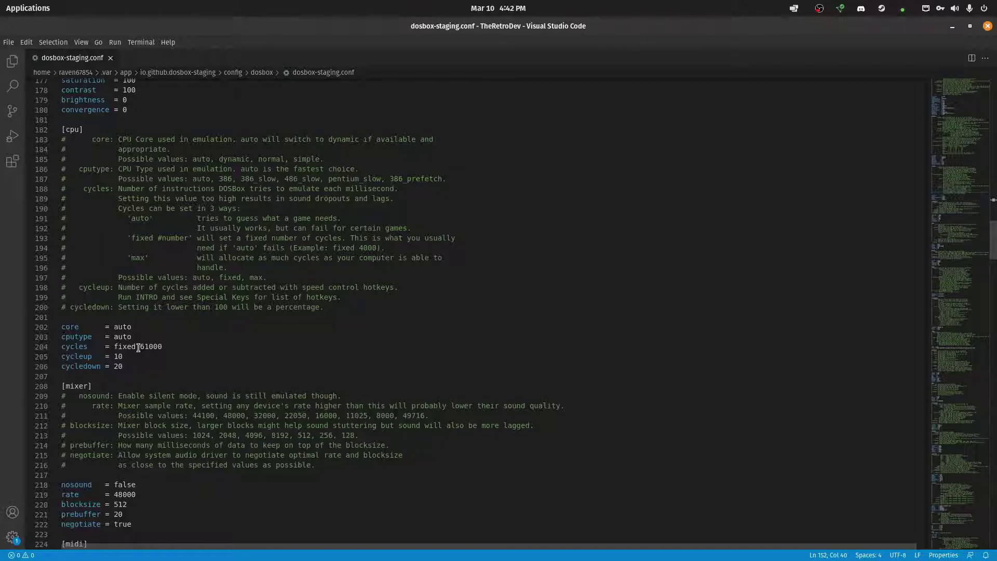
{"action": "double_click", "coordinate": [139, 348]}
{"action": "scroll", "coordinate": [204, 346], "scroll_direction": "down", "scroll_amount": 2}
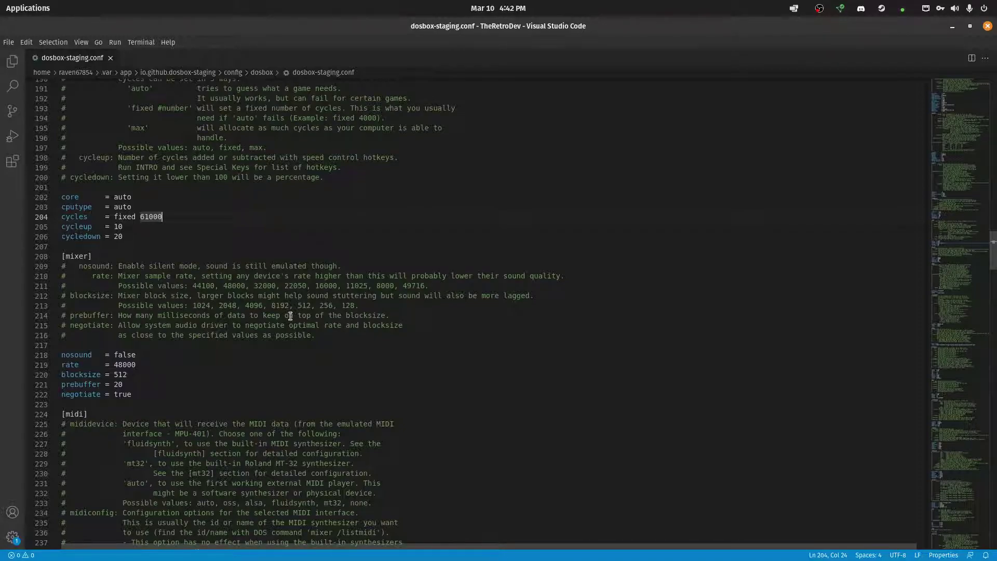
- Examine the [mixer] section, the mididevice setting in [midi], and the [fluidsynth] option descriptions
{"action": "scroll", "coordinate": [286, 312], "scroll_direction": "down", "scroll_amount": 4}
{"action": "scroll", "coordinate": [286, 311], "scroll_direction": "down", "scroll_amount": 5}
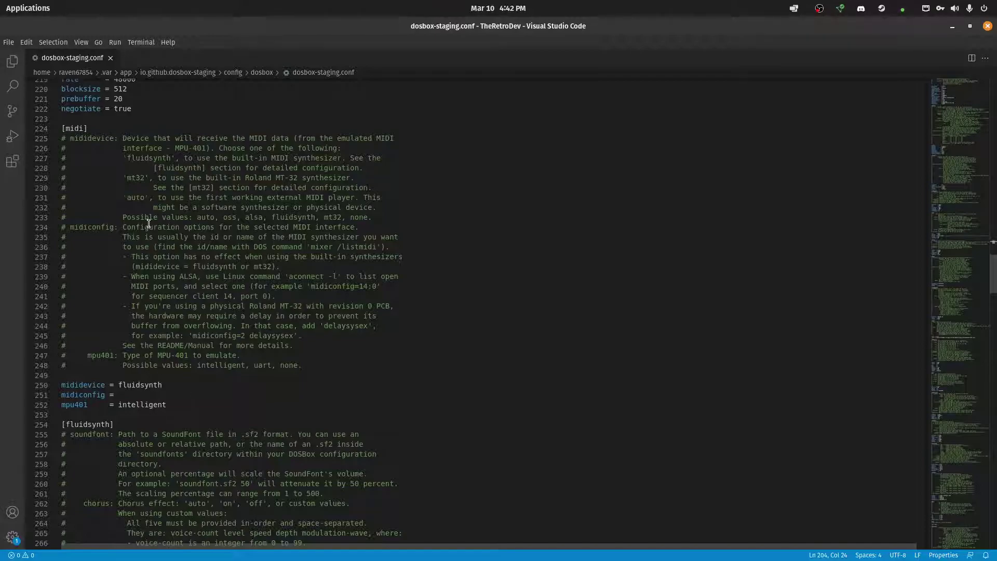
{"action": "left_click_drag", "start_coordinate": [188, 382], "coordinate": [118, 385]}
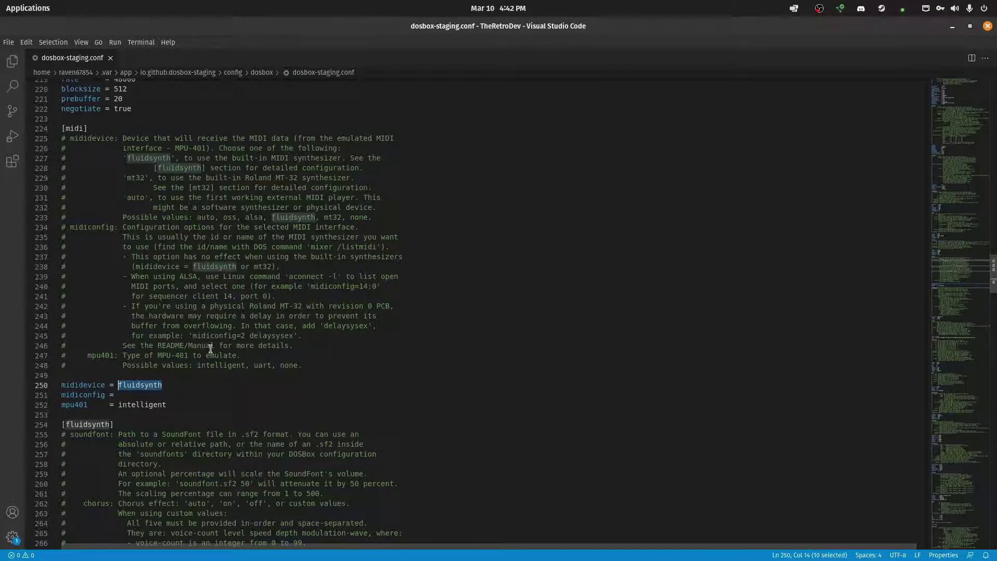
{"action": "scroll", "coordinate": [159, 317], "scroll_direction": "down", "scroll_amount": 3}
{"action": "scroll", "coordinate": [160, 317], "scroll_direction": "down", "scroll_amount": 3}
{"action": "left_click", "coordinate": [174, 384]}
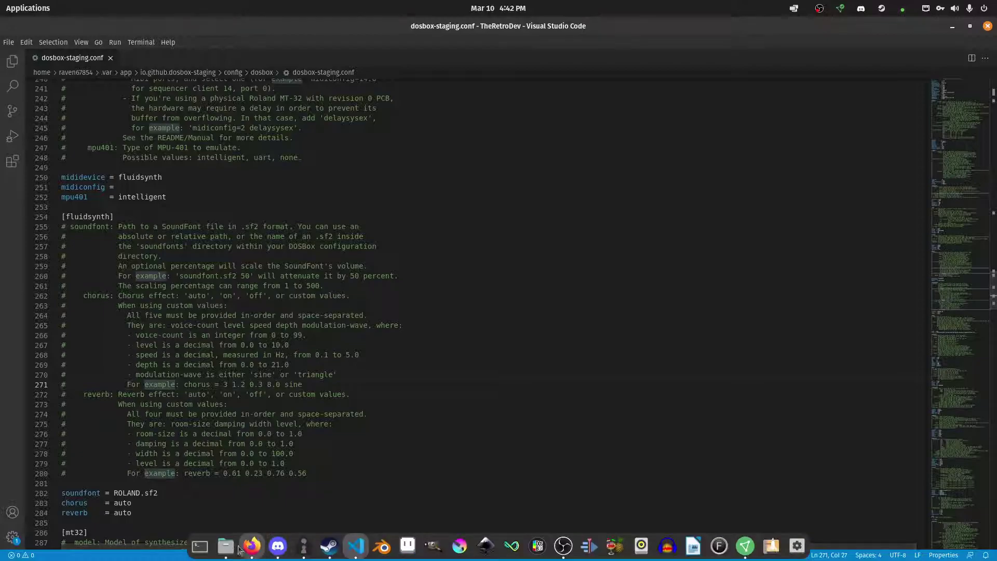
- Switch to the file manager, inspect the glshaders folder inside the dosbox config directory, and return to the configuration file
{"action": "left_click", "coordinate": [239, 546]}
{"action": "left_click", "coordinate": [724, 155]}
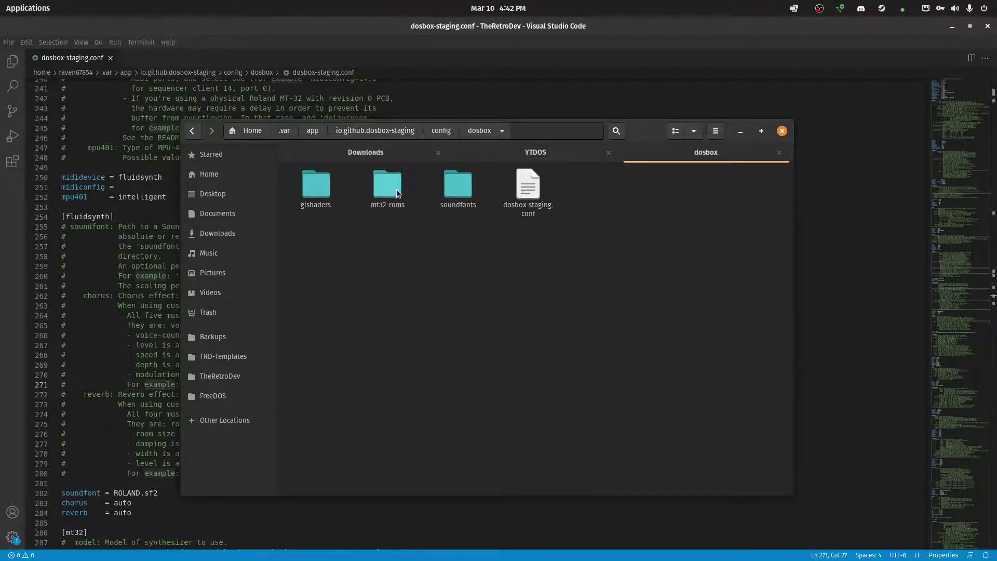
{"action": "double_click", "coordinate": [318, 187]}
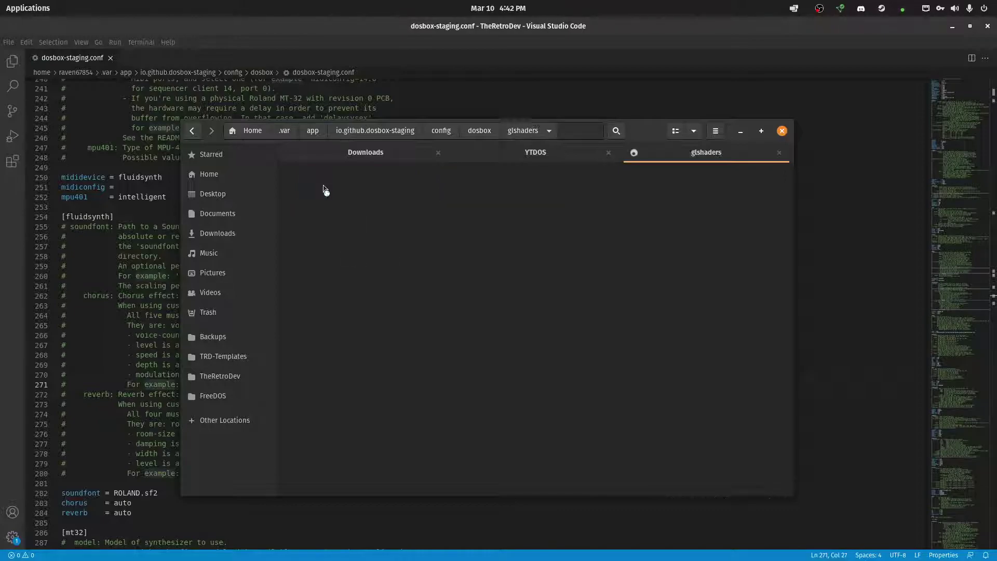
{"action": "key", "text": "alt+Left"}
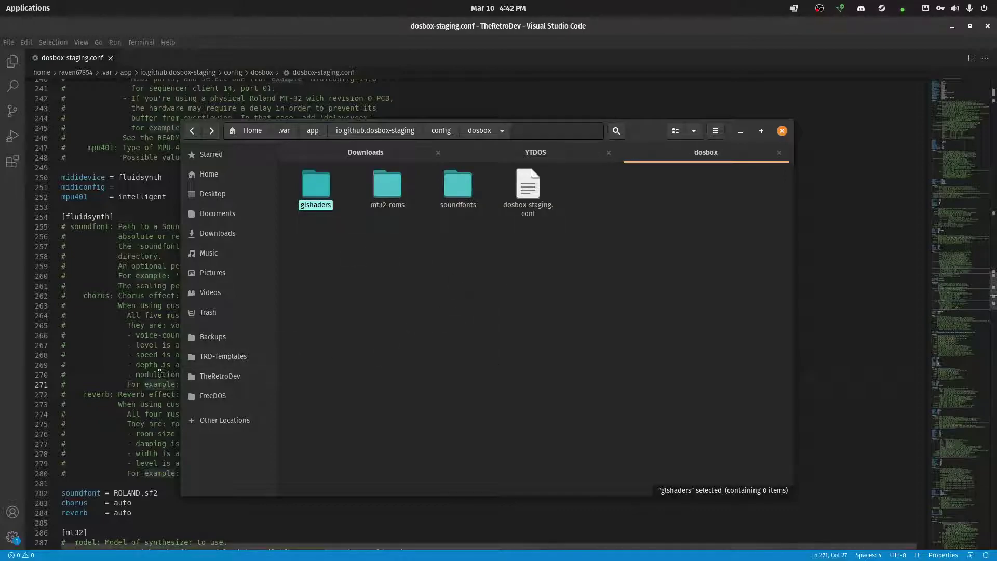
{"action": "left_click", "coordinate": [124, 365]}
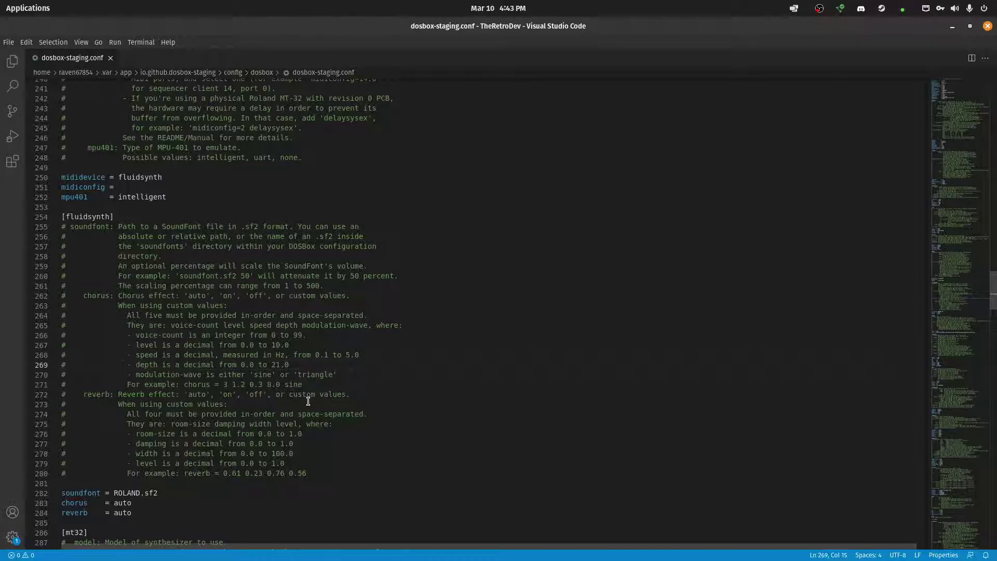
- Examine the soundfont setting in the [fluidsynth] section and the model and romdir settings in the [mt32] section
{"action": "left_click", "coordinate": [166, 493]}
{"action": "left_click_drag", "start_coordinate": [166, 492], "coordinate": [116, 492]}
{"action": "left_click", "coordinate": [357, 357]}
{"action": "scroll", "coordinate": [342, 371], "scroll_direction": "down", "scroll_amount": 5}
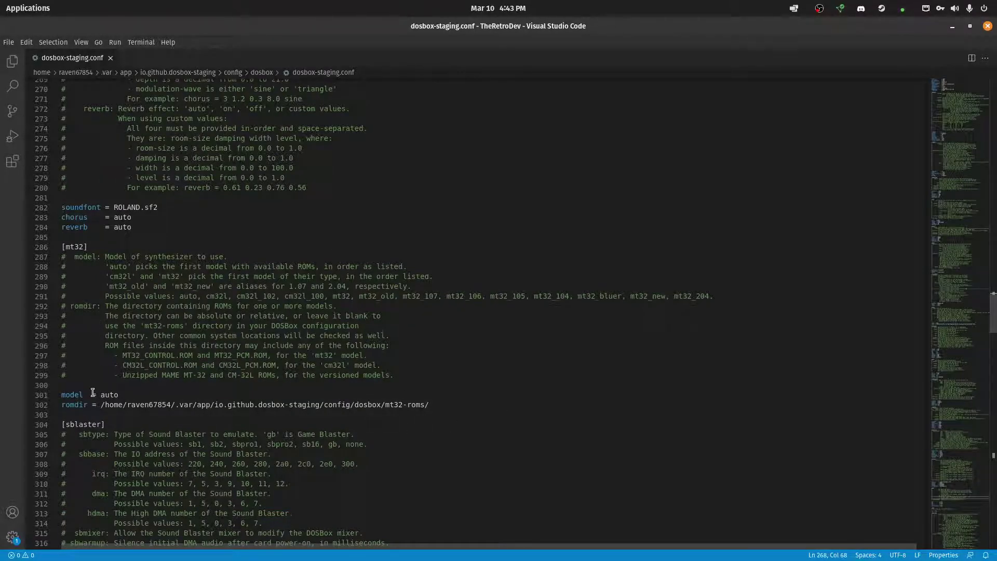
{"action": "left_click_drag", "start_coordinate": [451, 407], "coordinate": [61, 246]}
{"action": "left_click", "coordinate": [443, 335]}
{"action": "scroll", "coordinate": [327, 306], "scroll_direction": "down", "scroll_amount": 5}
{"action": "scroll", "coordinate": [503, 272], "scroll_direction": "down", "scroll_amount": 3}
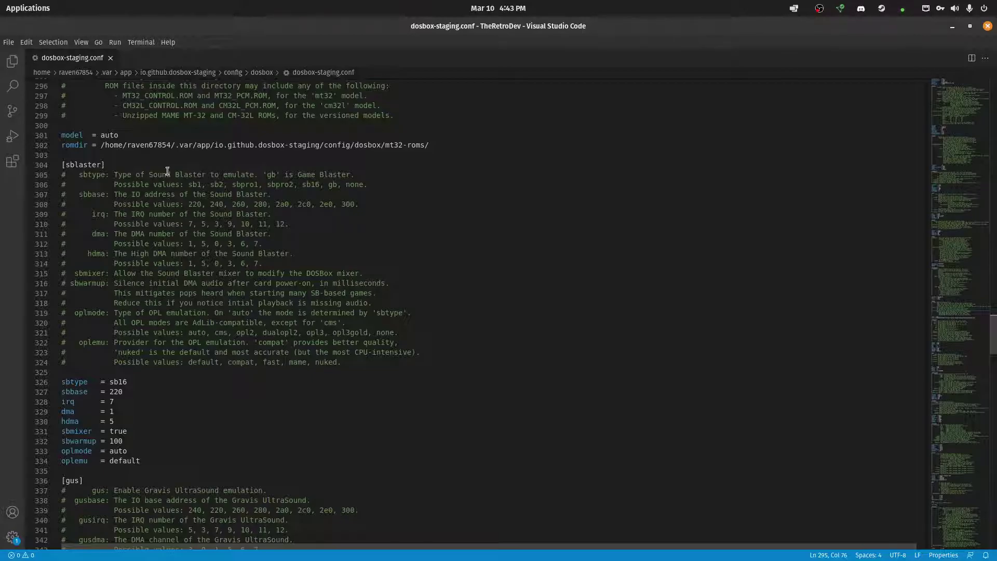
- Check the irq, dma and hdma settings in the [sblaster] section of the configuration file
{"action": "scroll", "coordinate": [143, 405], "scroll_direction": "down", "scroll_amount": 3}
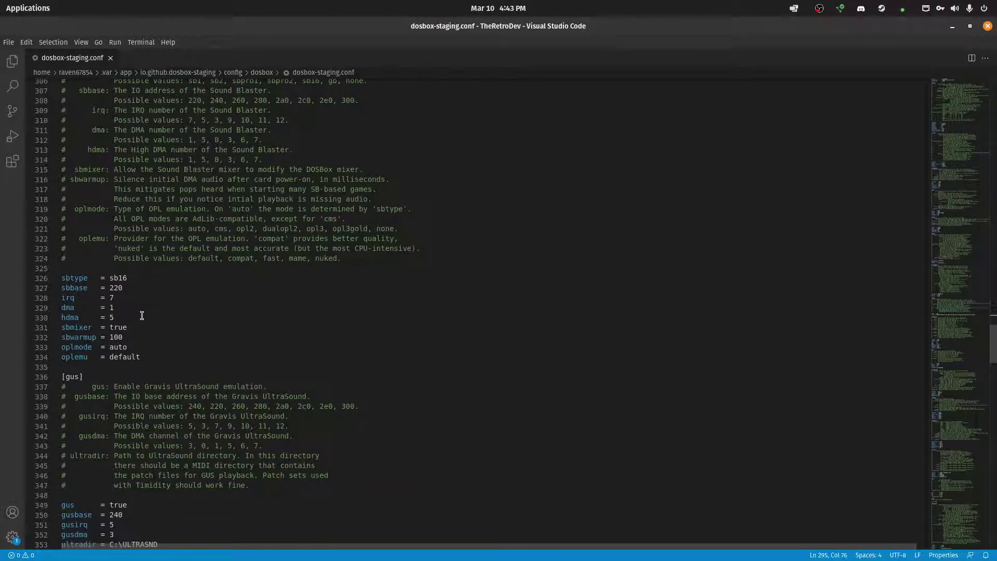
{"action": "left_click_drag", "start_coordinate": [142, 317], "coordinate": [60, 298]}
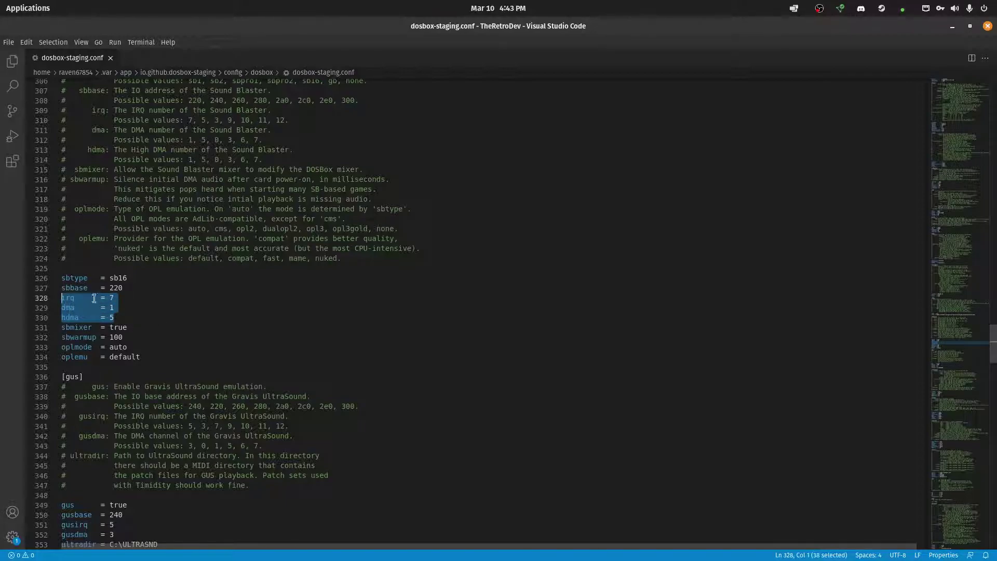
{"action": "left_click", "coordinate": [212, 318]}
{"action": "left_click_drag", "start_coordinate": [120, 318], "coordinate": [64, 297]}
{"action": "scroll", "coordinate": [156, 301], "scroll_direction": "down", "scroll_amount": 4}
{"action": "left_click", "coordinate": [158, 296]}
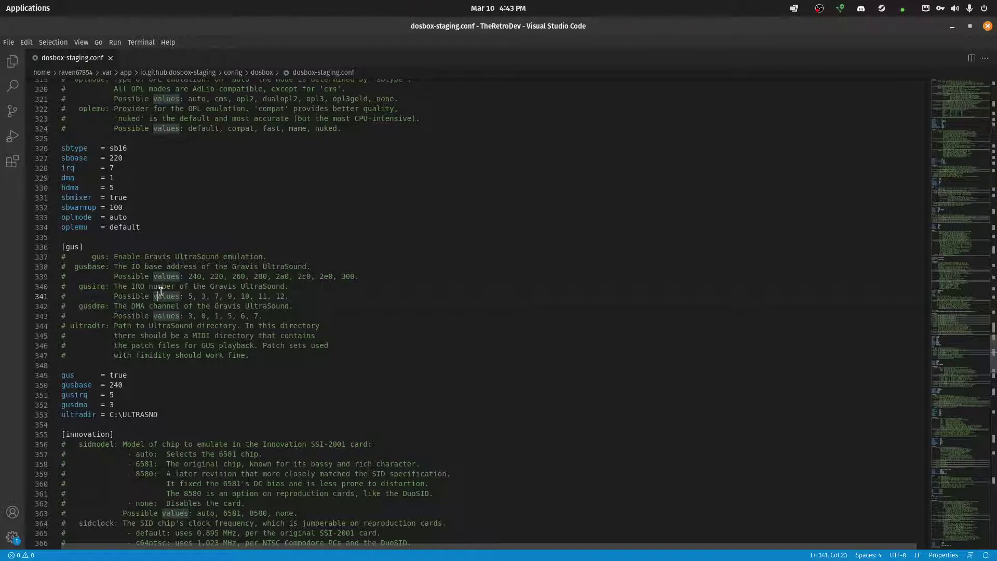
- Review the [gus], [innovation] and [speaker] sections of the configuration file
{"action": "scroll", "coordinate": [172, 299], "scroll_direction": "down", "scroll_amount": 7}
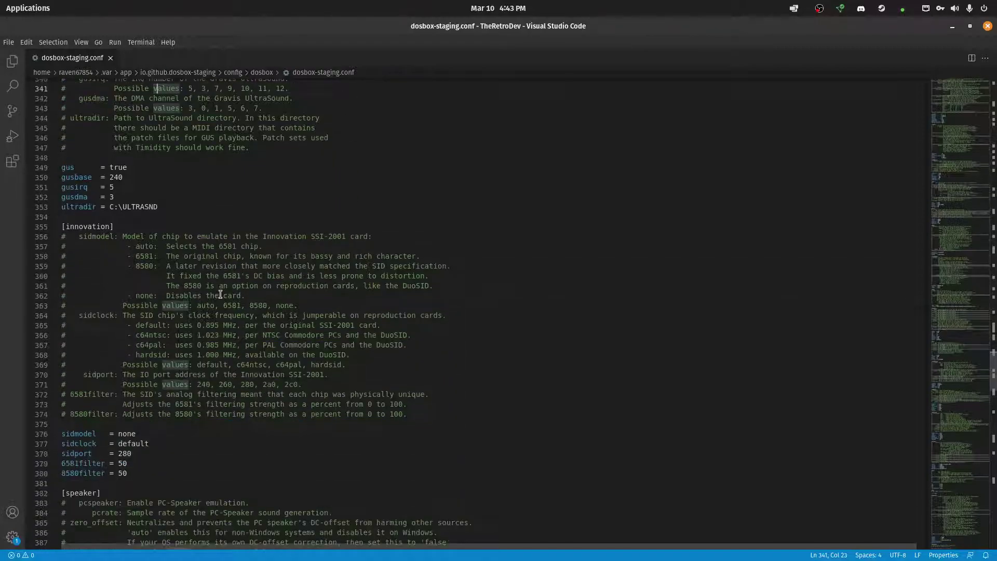
{"action": "left_click", "coordinate": [219, 315]}
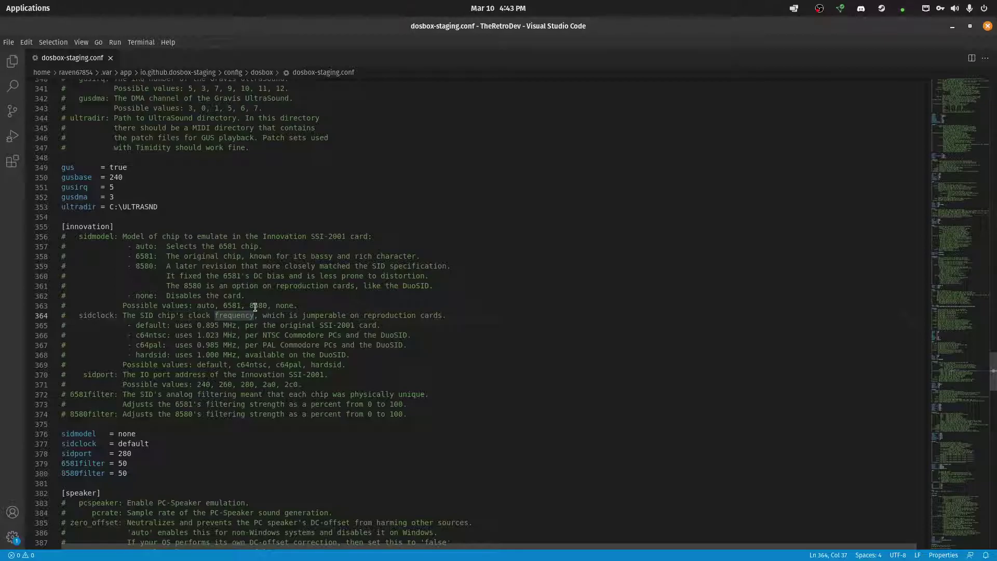
{"action": "scroll", "coordinate": [252, 307], "scroll_direction": "down", "scroll_amount": 5}
{"action": "scroll", "coordinate": [246, 300], "scroll_direction": "down", "scroll_amount": 4}
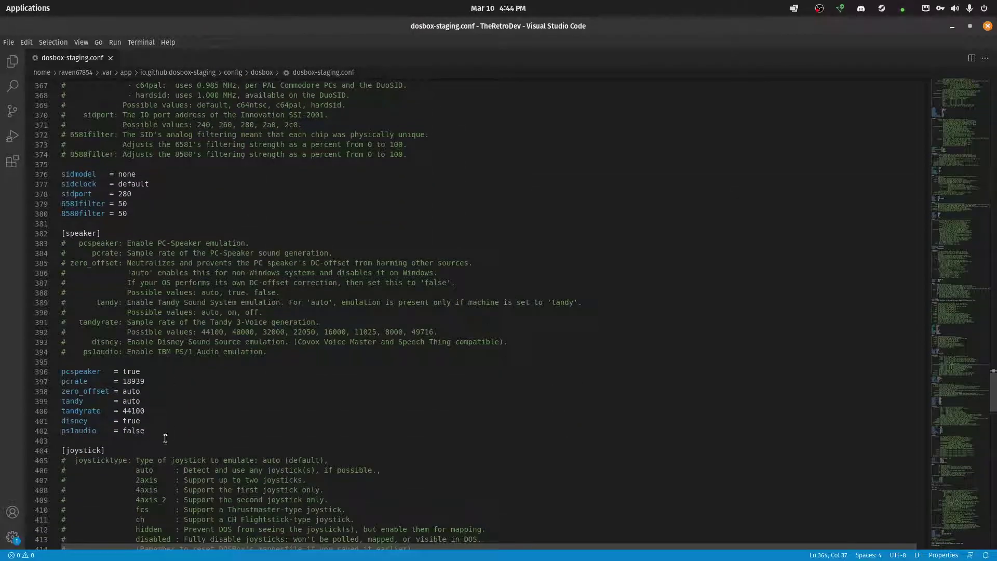
{"action": "left_click_drag", "start_coordinate": [158, 431], "coordinate": [84, 263]}
{"action": "left_click", "coordinate": [238, 284]}
- Review the [joystick], [serial], [dos] and [ipx] sections, checking the ipx setting
{"action": "scroll", "coordinate": [237, 284], "scroll_direction": "down", "scroll_amount": 10}
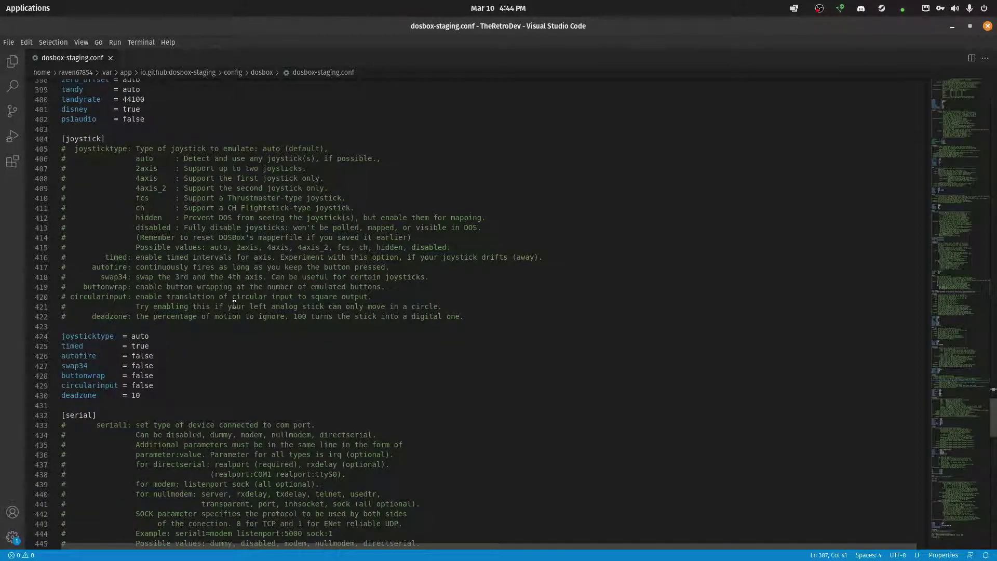
{"action": "scroll", "coordinate": [237, 303], "scroll_direction": "down", "scroll_amount": 10}
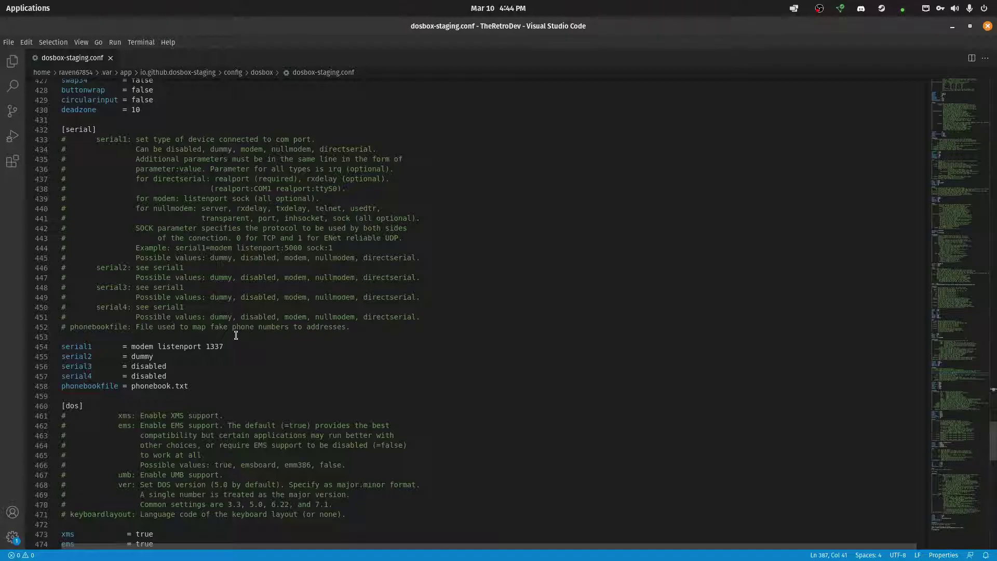
{"action": "scroll", "coordinate": [236, 335], "scroll_direction": "down", "scroll_amount": 4}
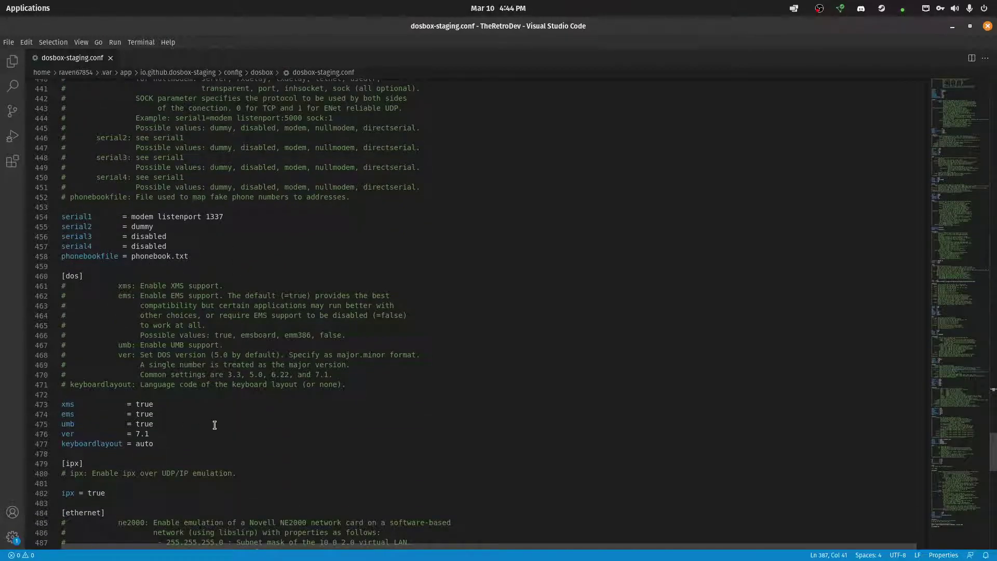
{"action": "scroll", "coordinate": [237, 354], "scroll_direction": "down", "scroll_amount": 3}
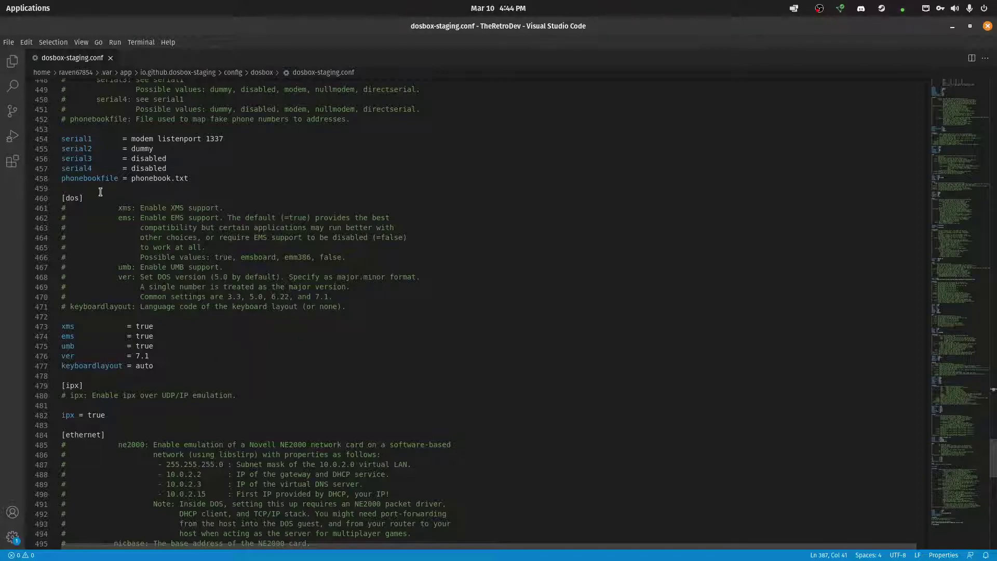
{"action": "scroll", "coordinate": [229, 283], "scroll_direction": "down", "scroll_amount": 3}
{"action": "left_click_drag", "start_coordinate": [116, 312], "coordinate": [61, 280]}
{"action": "left_click", "coordinate": [180, 311]}
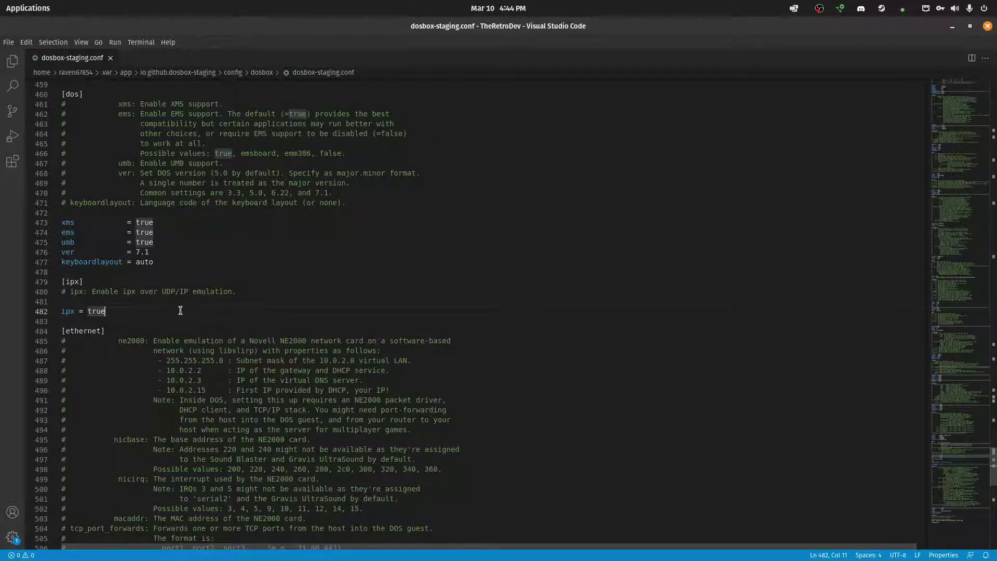
- Insert two blank lines below the introductory comments of the [autoexec] section
{"action": "scroll", "coordinate": [177, 296], "scroll_direction": "down", "scroll_amount": 9}
{"action": "scroll", "coordinate": [239, 260], "scroll_direction": "down", "scroll_amount": 9}
{"action": "left_click", "coordinate": [246, 240]}
{"action": "key", "text": "Return"}
{"action": "key", "text": "Return"}
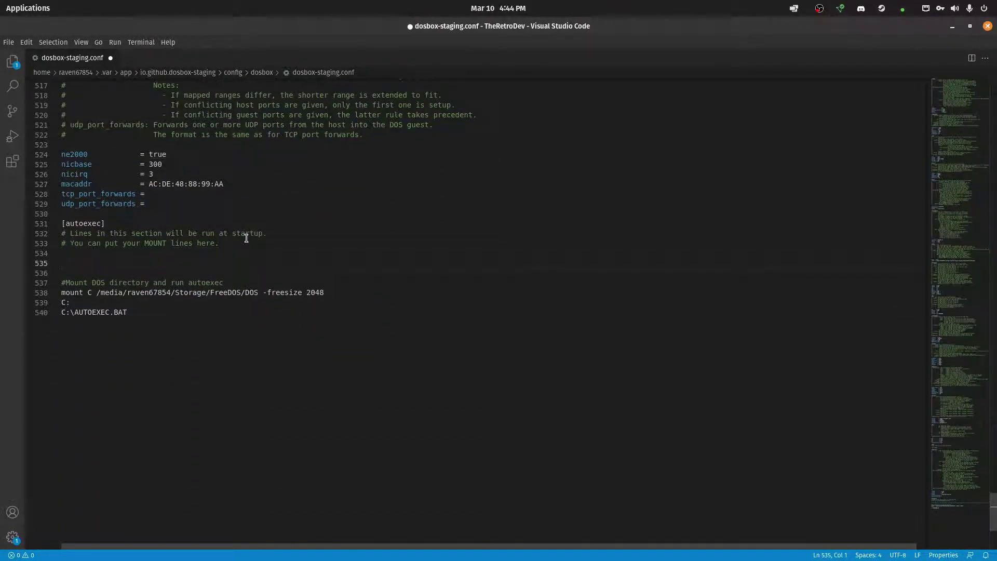
- Comment out the existing mount C, C: and C:\AUTOEXEC.BAT lines in the [autoexec] section and save the configuration file
{"action": "key", "text": "Down"}
{"action": "key", "text": "Down"}
{"action": "key", "text": "Down"}
{"action": "type", "text": "#"}
{"action": "key", "text": "Down"}
{"action": "key", "text": "Home"}
{"action": "type", "text": "#"}
{"action": "key", "text": "Down"}
{"action": "key", "text": "Home"}
{"action": "type", "text": "#"}
{"action": "key", "text": "Up"}
{"action": "key", "text": "Up"}
{"action": "key", "text": "Up"}
{"action": "key", "text": "Up"}
{"action": "key", "text": "Up"}
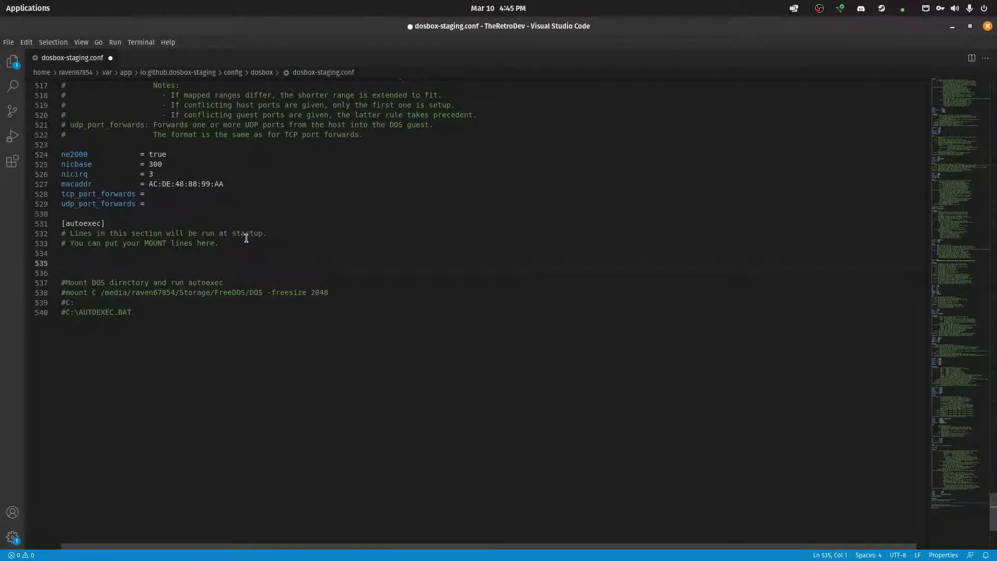
{"action": "key", "text": "ctrl+s"}
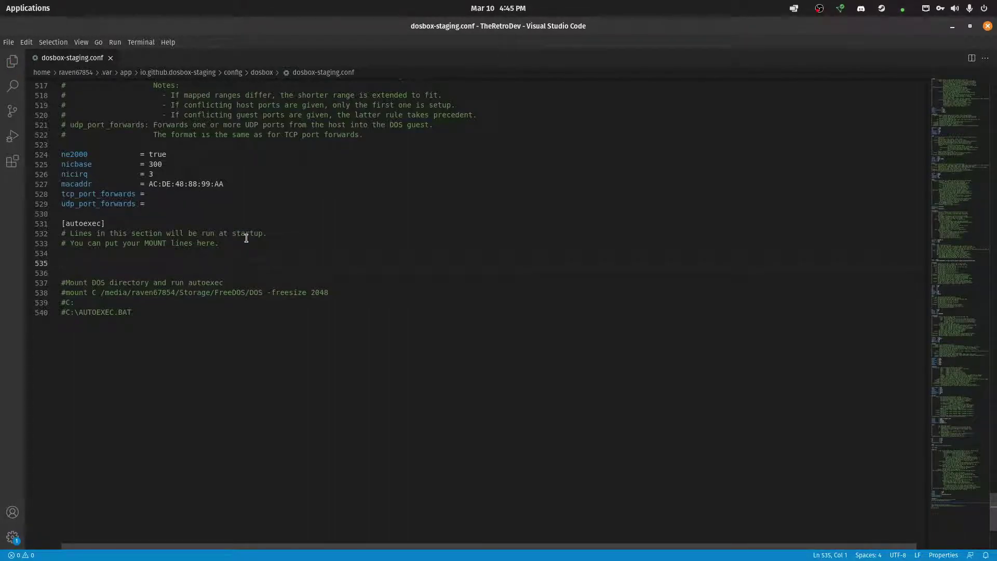
- Add an [autoexec] line mounting the Storage/FreeDOS/YTDOS directory as C with -freesize 2048, and save the configuration file
{"action": "type", "text": "moun"}
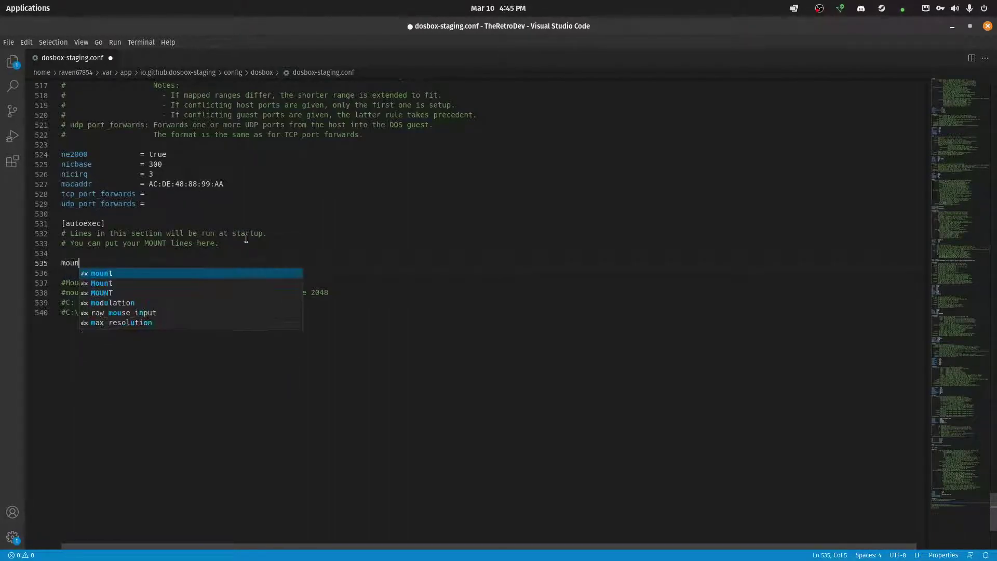
{"action": "type", "text": "t C /me"}
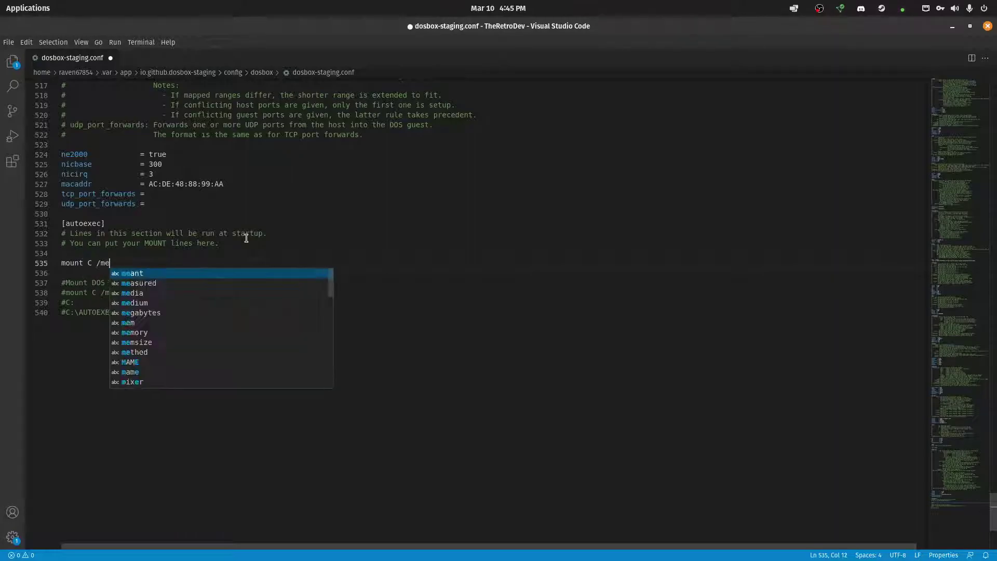
{"action": "type", "text": "dia/raven67"}
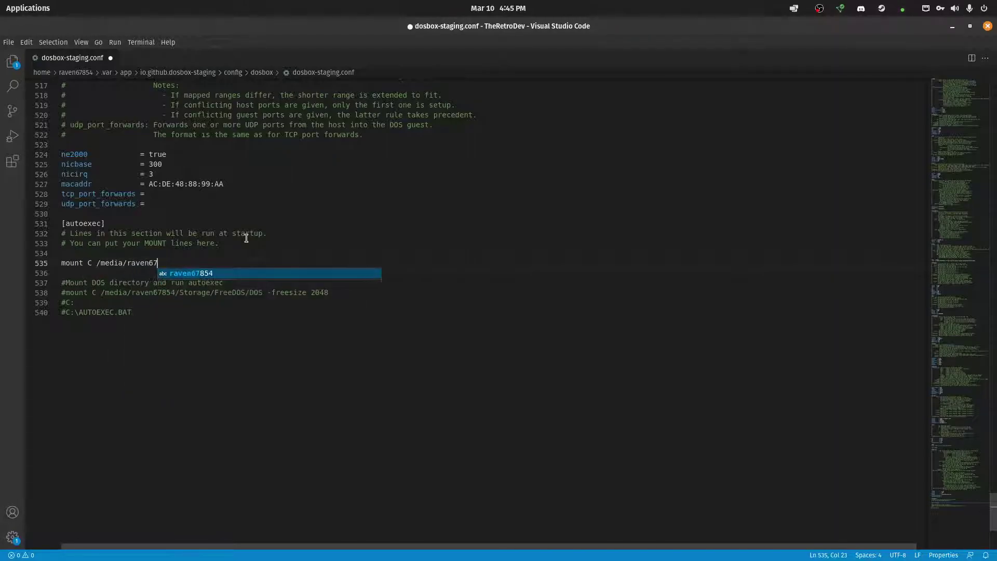
{"action": "type", "text": "854/Storage/"}
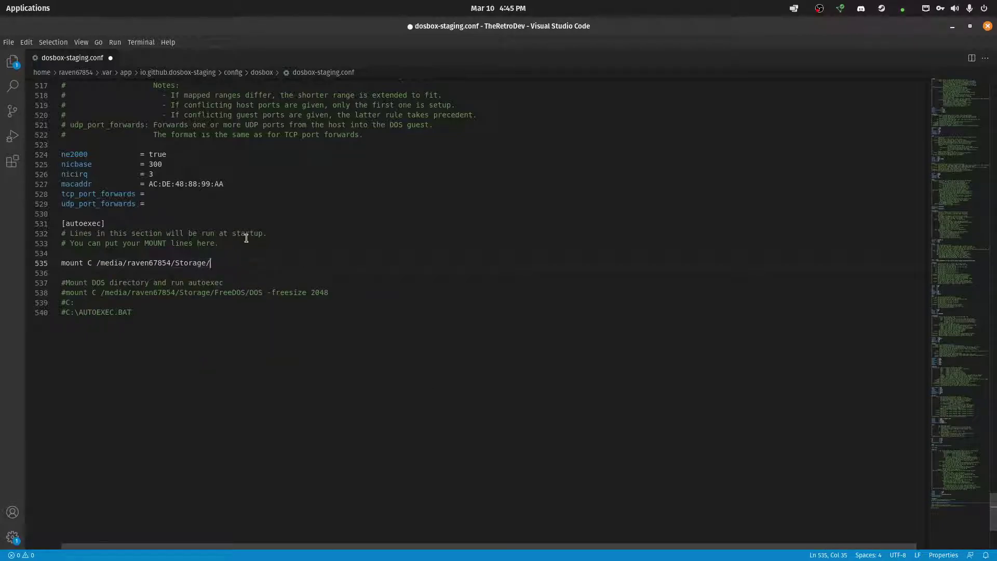
{"action": "type", "text": "FreeDOS/"}
{"action": "type", "text": "YTDOS -fr"}
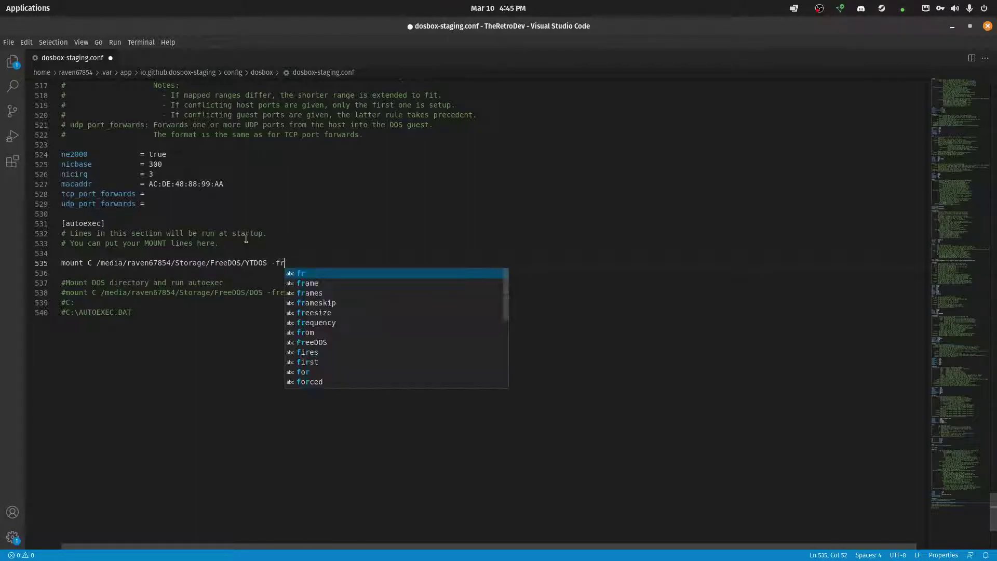
{"action": "type", "text": "eesize 2048"}
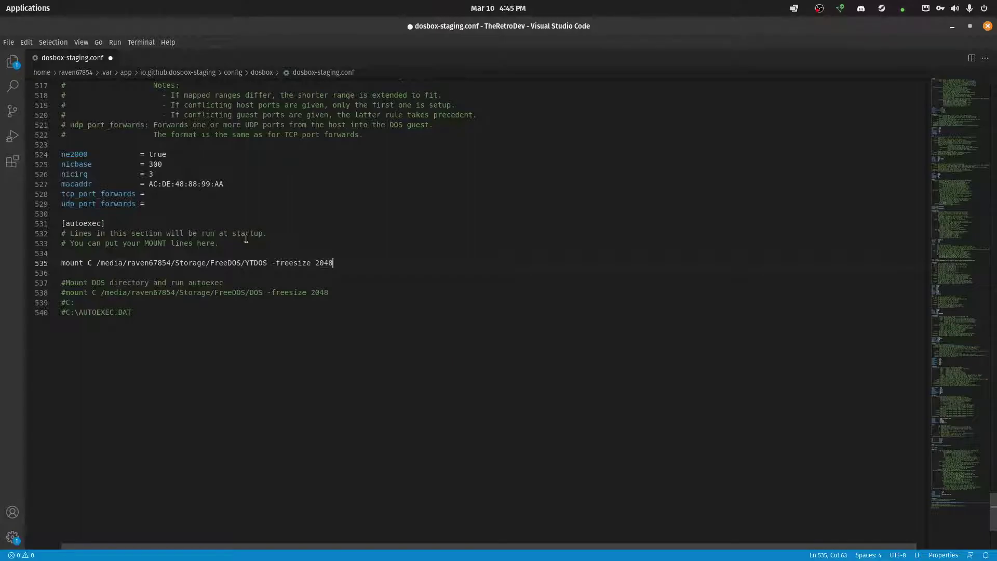
{"action": "key", "text": "ctrl+s"}
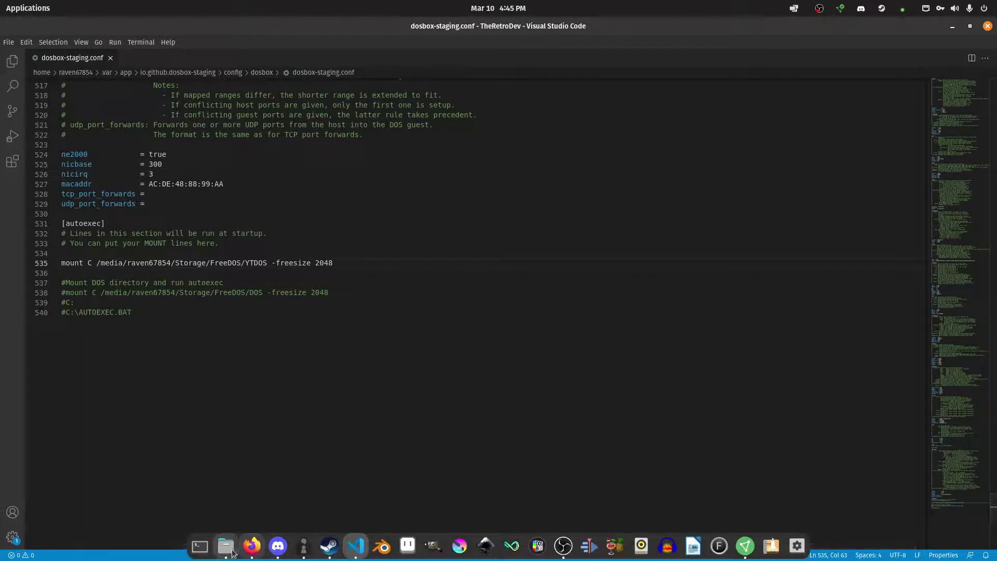
{"action": "left_click", "coordinate": [226, 546]}
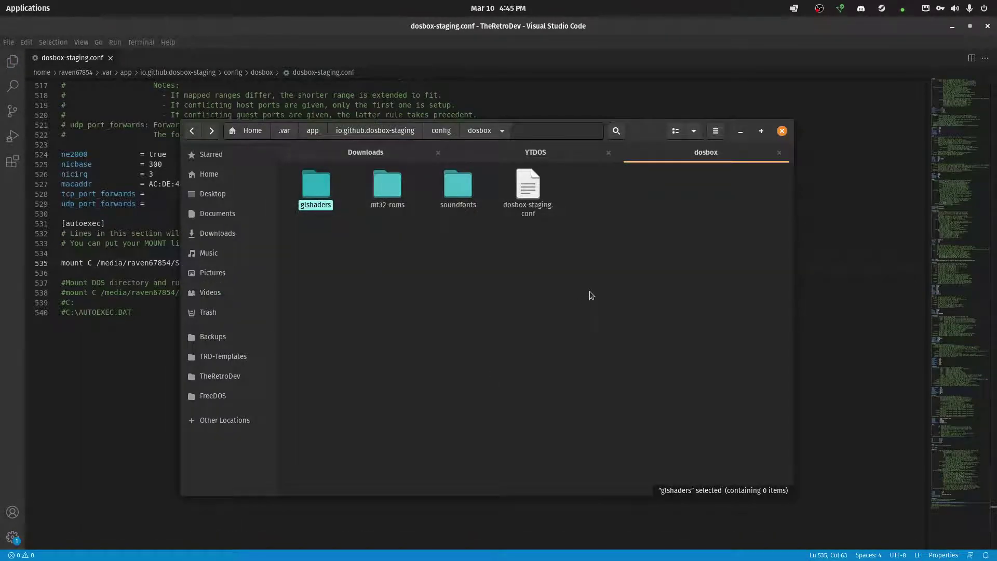
{"action": "left_click", "coordinate": [825, 239]}
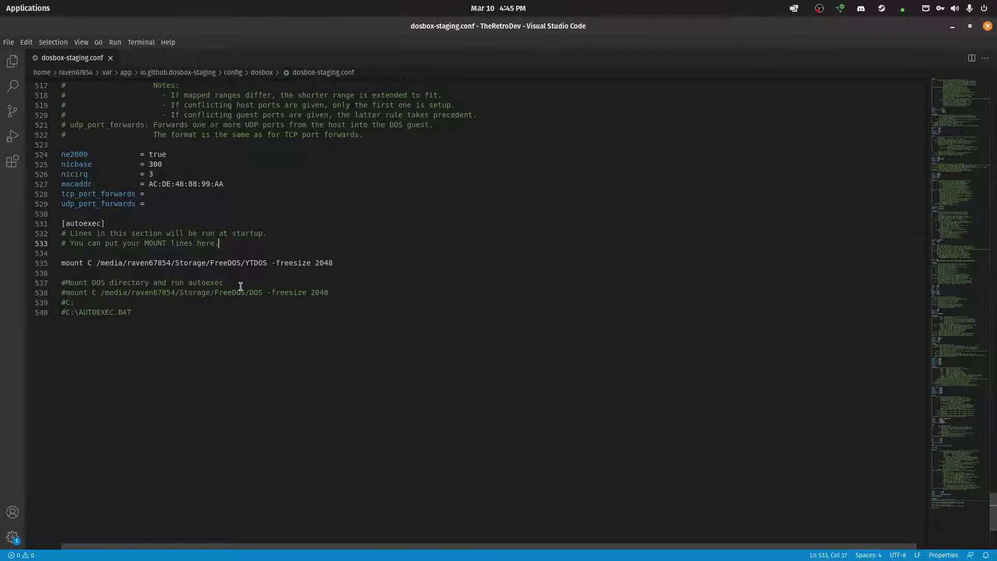
{"action": "left_click_drag", "start_coordinate": [346, 263], "coordinate": [47, 266]}
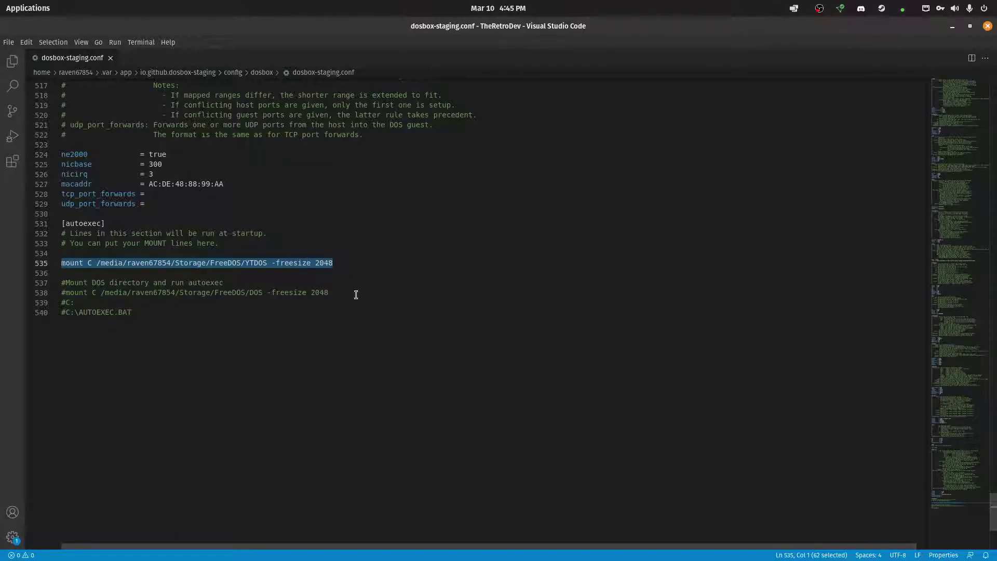
- Add the lines C: and C:\FDAUTO.BAT below the new mount command and save the configuration file
{"action": "left_click", "coordinate": [365, 269]}
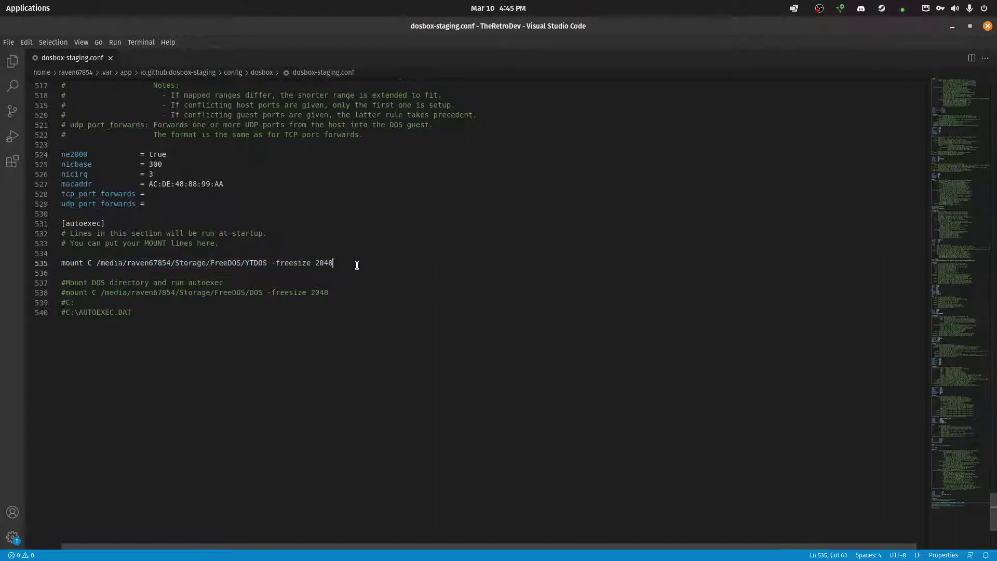
{"action": "key", "text": "Return"}
{"action": "type", "text": "C:"}
{"action": "key", "text": "Return"}
{"action": "type", "text": "C:\\"}
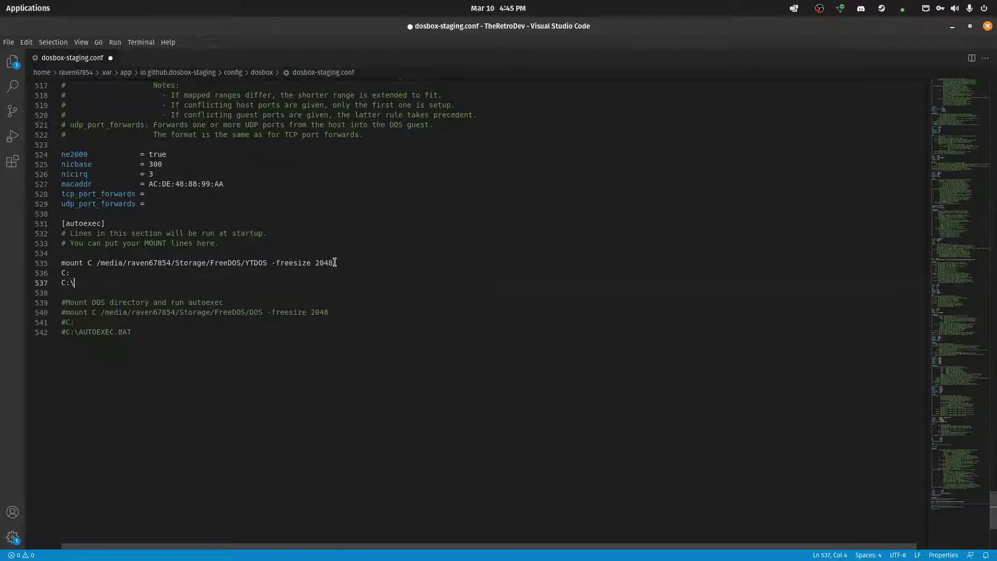
{"action": "type", "text": "FDAUTO.BAT"}
{"action": "key", "text": "ctrl+s"}
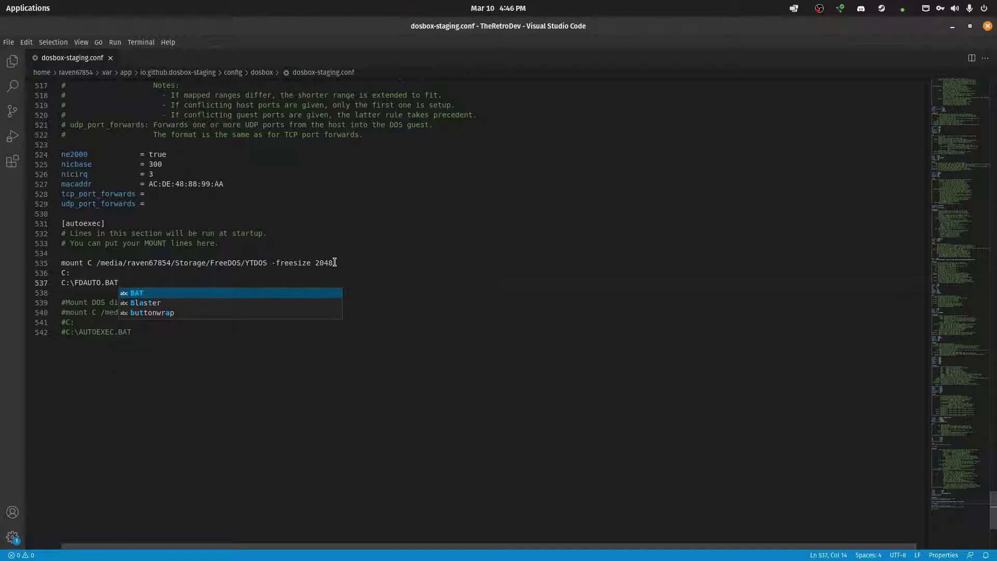
{"action": "left_click", "coordinate": [91, 349]}
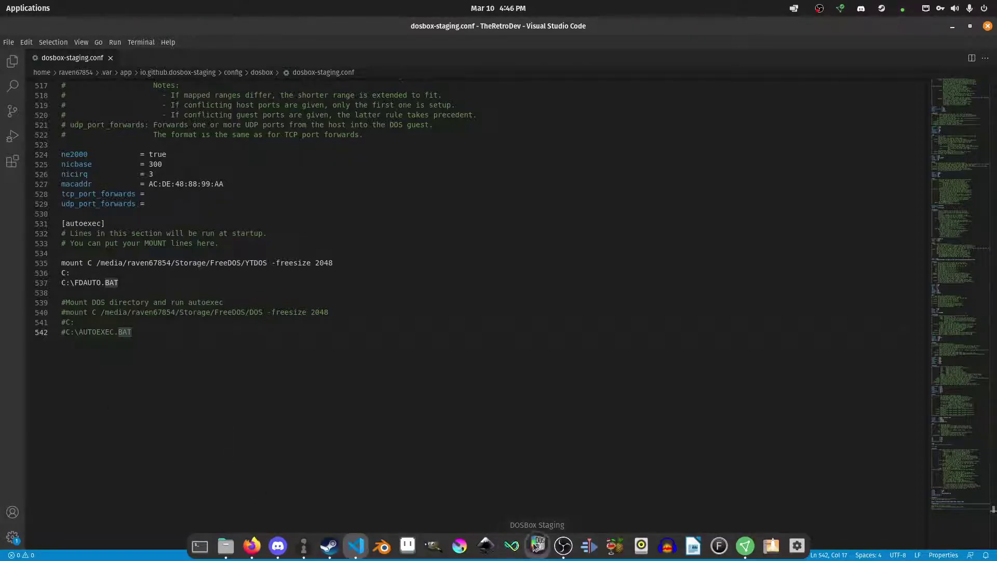
- Launch DOSBox Staging and maximize its window
{"action": "left_click", "coordinate": [536, 546]}
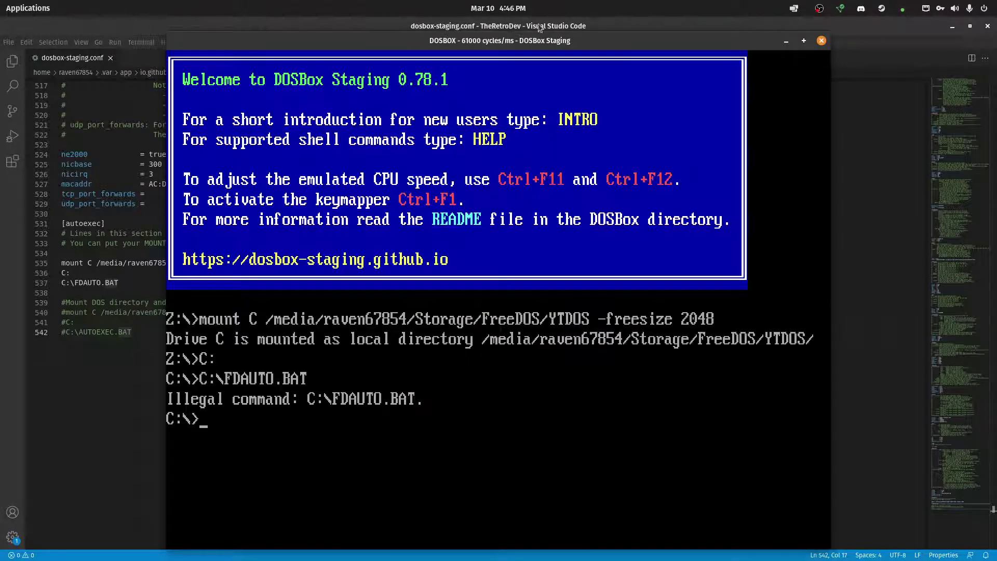
{"action": "key", "text": "super+Up"}
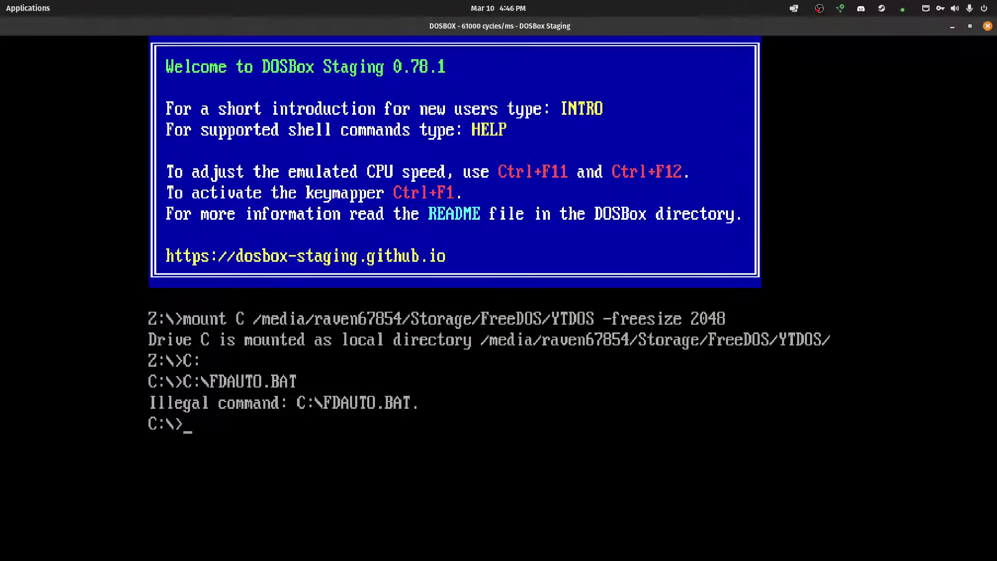
- Try to mount the home directory's Downloads/FDOS folder without a drive letter, checking the folder's path in Files
{"action": "type", "text": "mount /home/"}
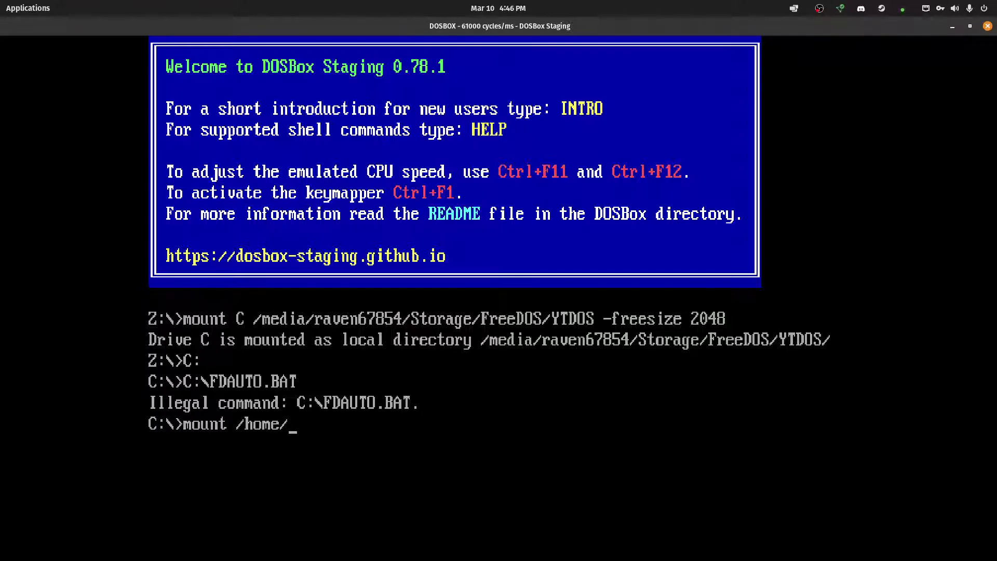
{"action": "left_click", "coordinate": [226, 546]}
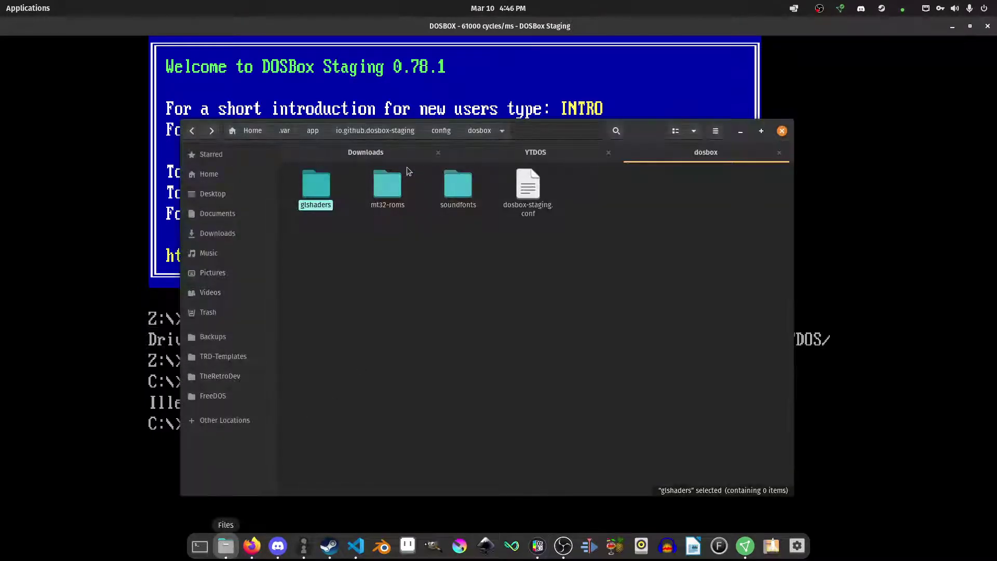
{"action": "left_click", "coordinate": [388, 155]}
{"action": "double_click", "coordinate": [328, 194]}
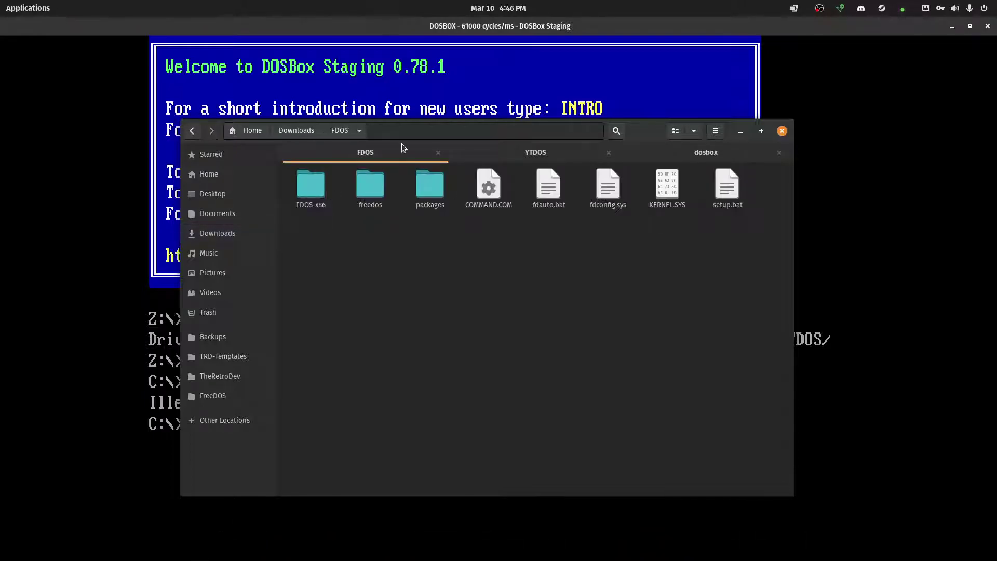
{"action": "key", "text": "alt+Tab"}
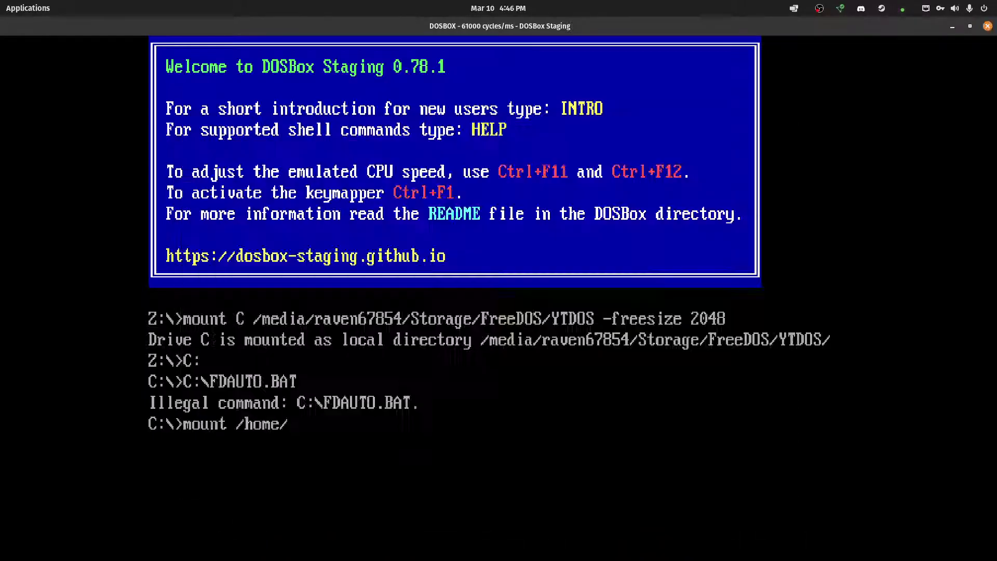
{"action": "type", "text": "raven67854/Downloads/FDOS/"}
{"action": "key", "text": "BackSpace"}
{"action": "key", "text": "Return"}
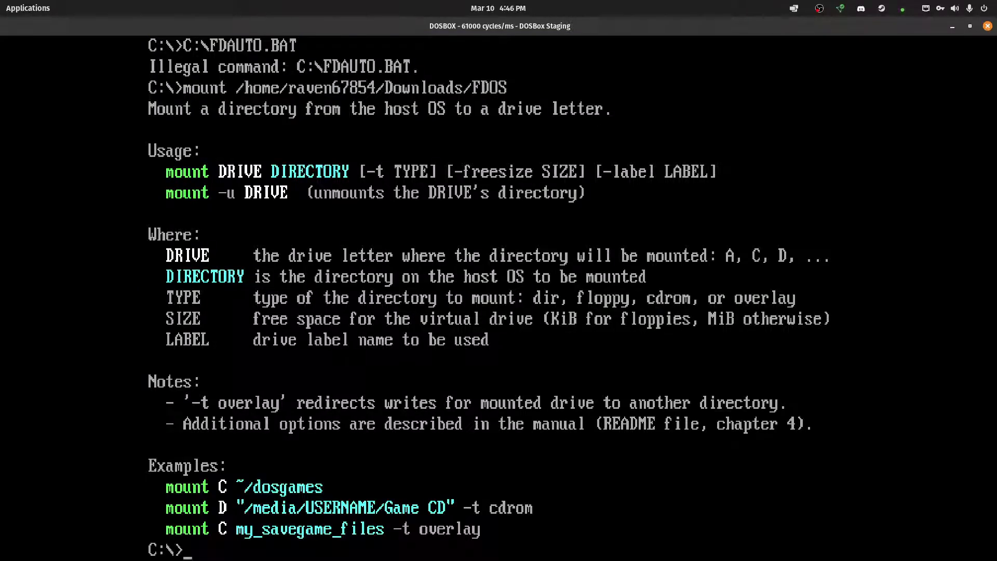
- Rerun the mount command with drive letter D inserted before the Downloads/FDOS path
{"action": "key", "text": "Up"}
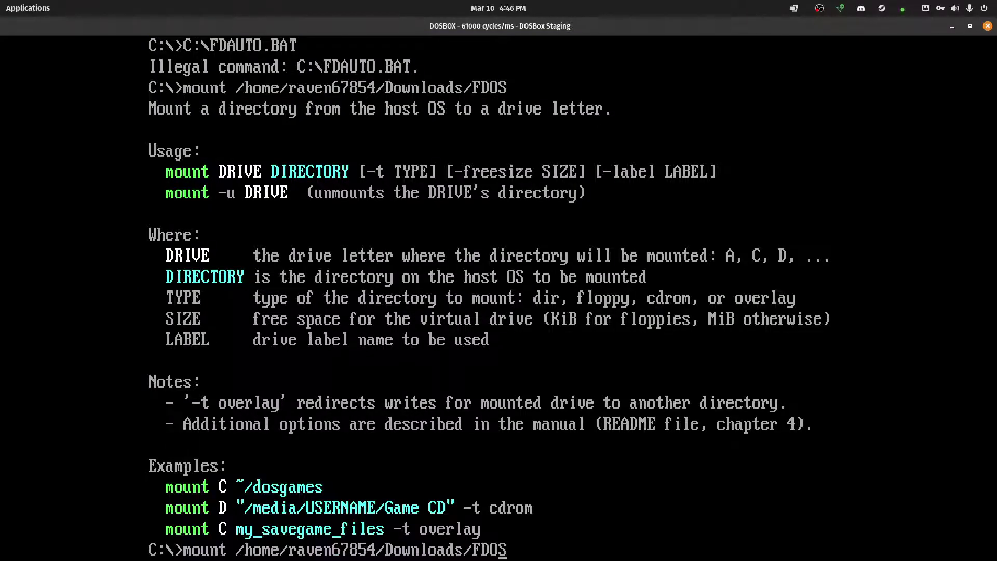
{"action": "key", "text": "Left"}
{"action": "key", "text": "Left"}
{"action": "type", "text": "D"}
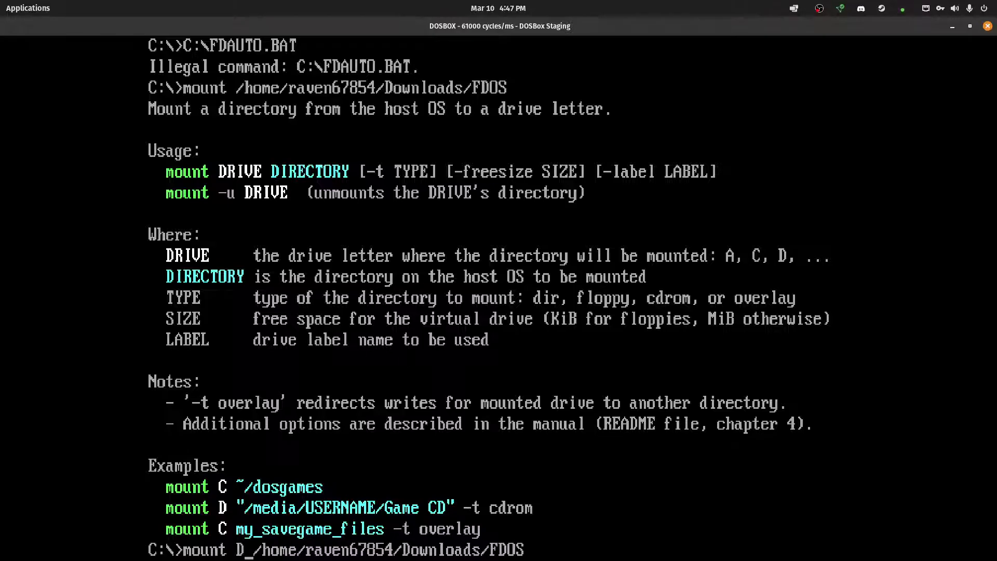
{"action": "key", "text": "Return"}
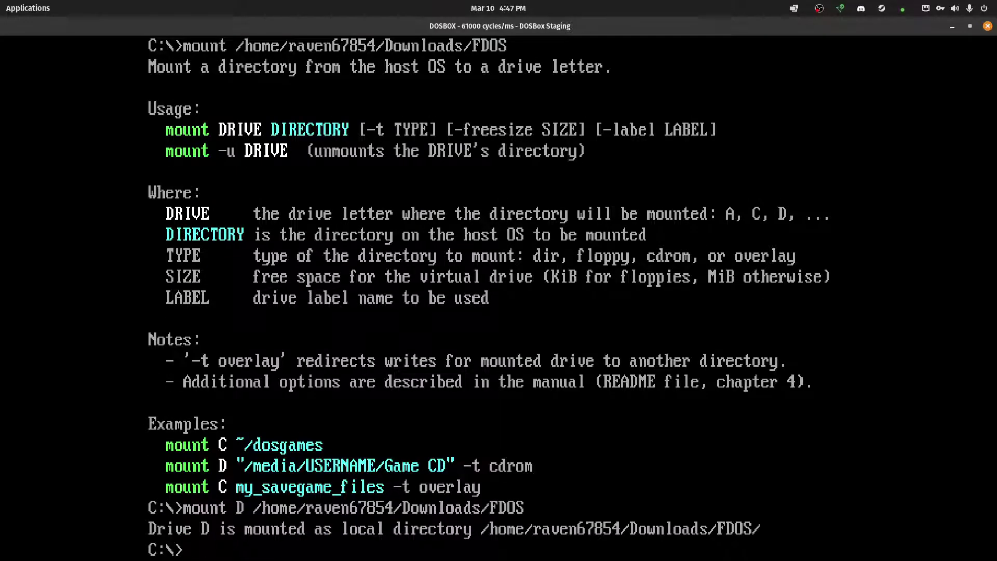
- Switch to drive D and list its contents with ls and dir /w
{"action": "type", "text": "D:"}
{"action": "key", "text": "Return"}
{"action": "type", "text": "ls"}
{"action": "key", "text": "Return"}
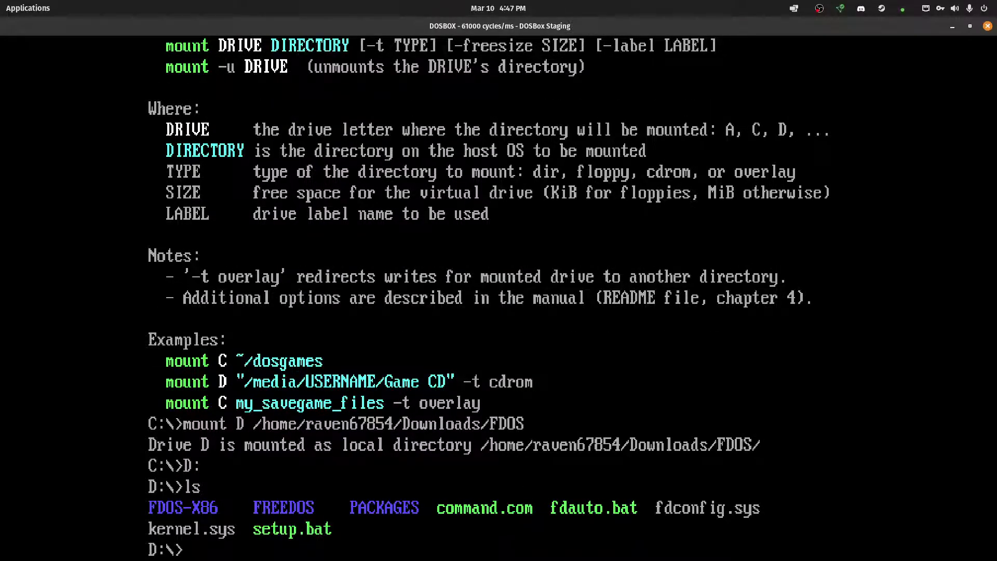
{"action": "type", "text": "dir /w"}
{"action": "key", "text": "Return"}
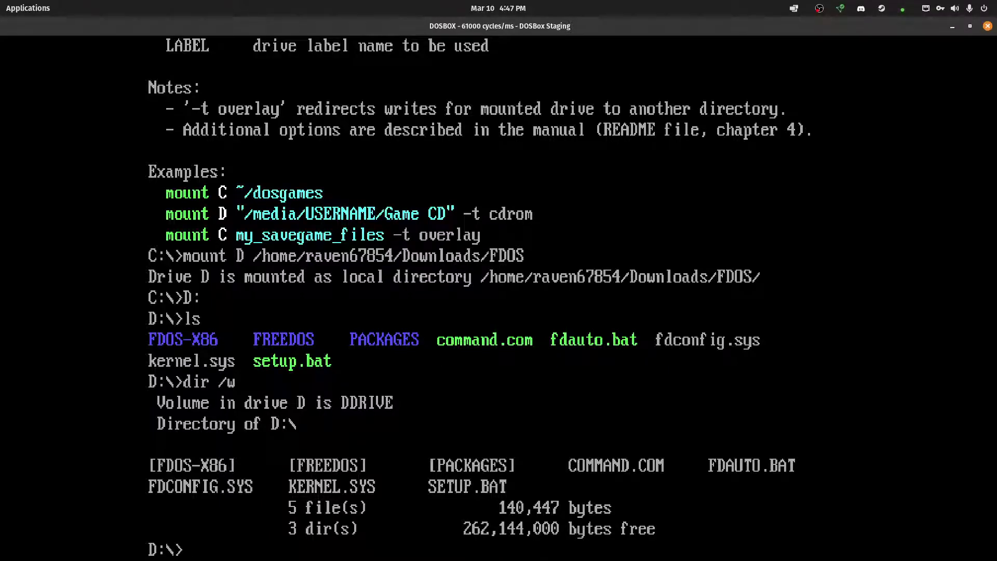
- Run setup from drive D, choosing English, continuing with the installation, and accepting the US English (Default) keyboard layout
{"action": "type", "text": "setup"}
{"action": "key", "text": "Return"}
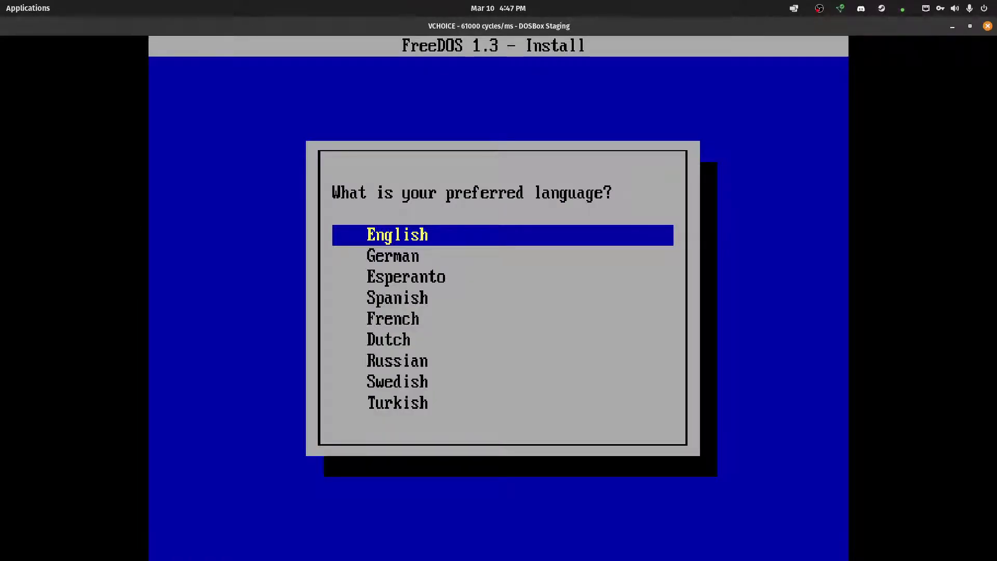
{"action": "key", "text": "Return"}
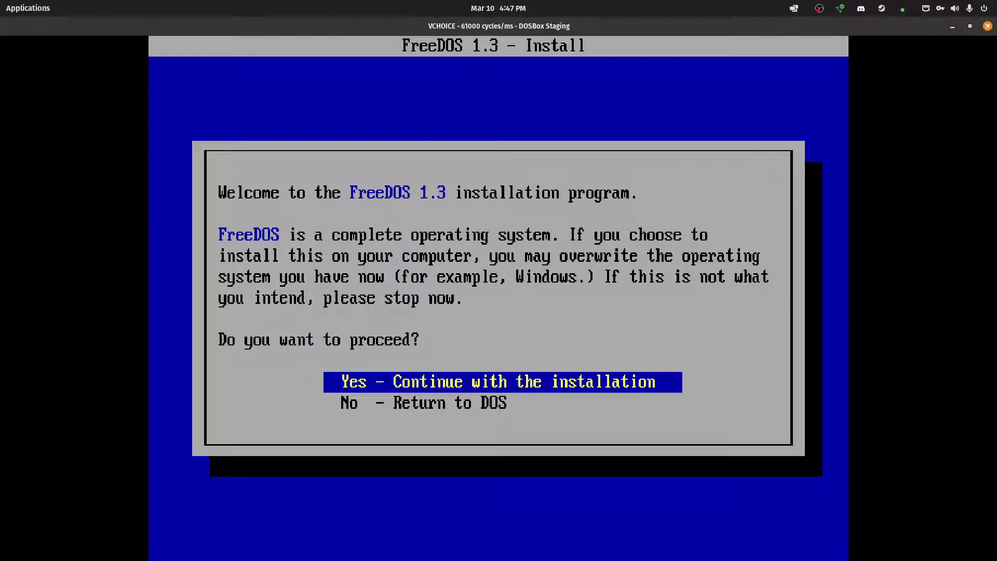
{"action": "key", "text": "Return"}
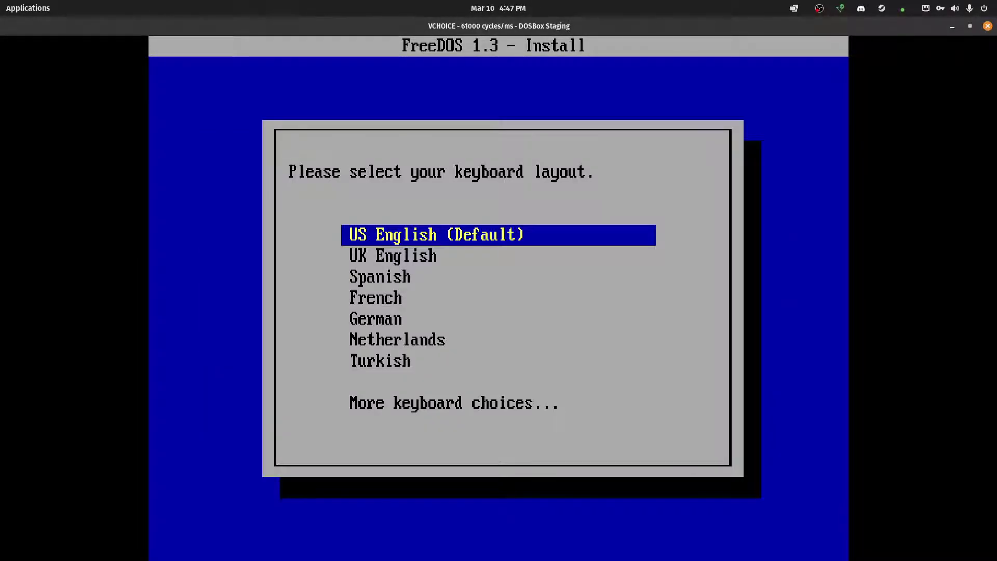
{"action": "key", "text": "Return"}
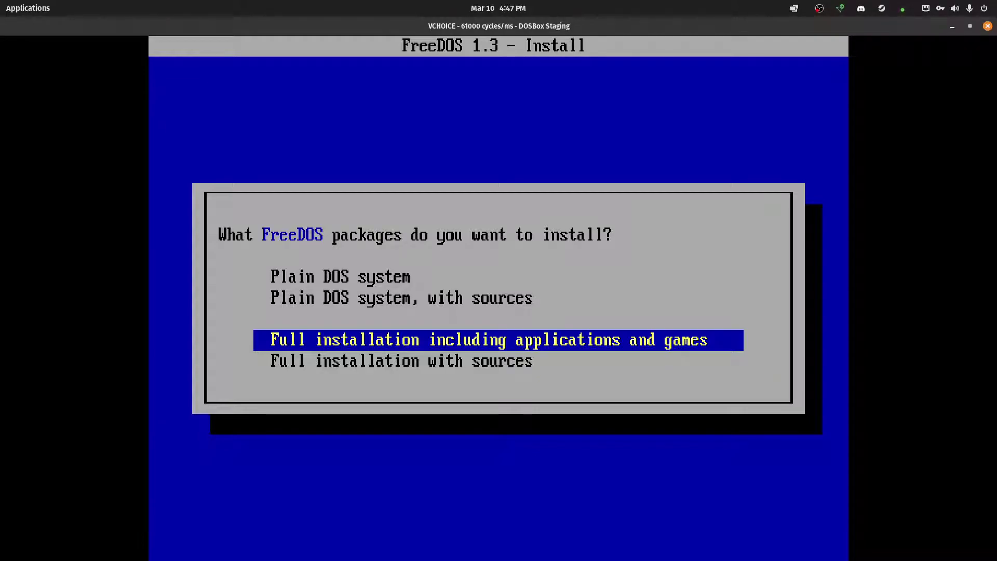
- Choose the Plain DOS system package set and confirm installing FreeDOS 1.3
{"action": "key", "text": "Up"}
{"action": "key", "text": "Down"}
{"action": "key", "text": "Down"}
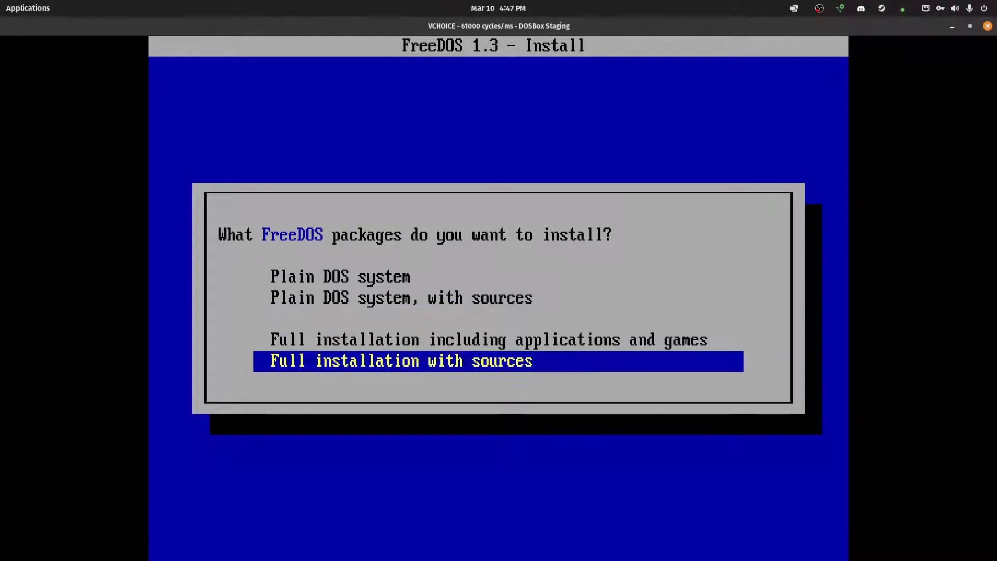
{"action": "key", "text": "Up"}
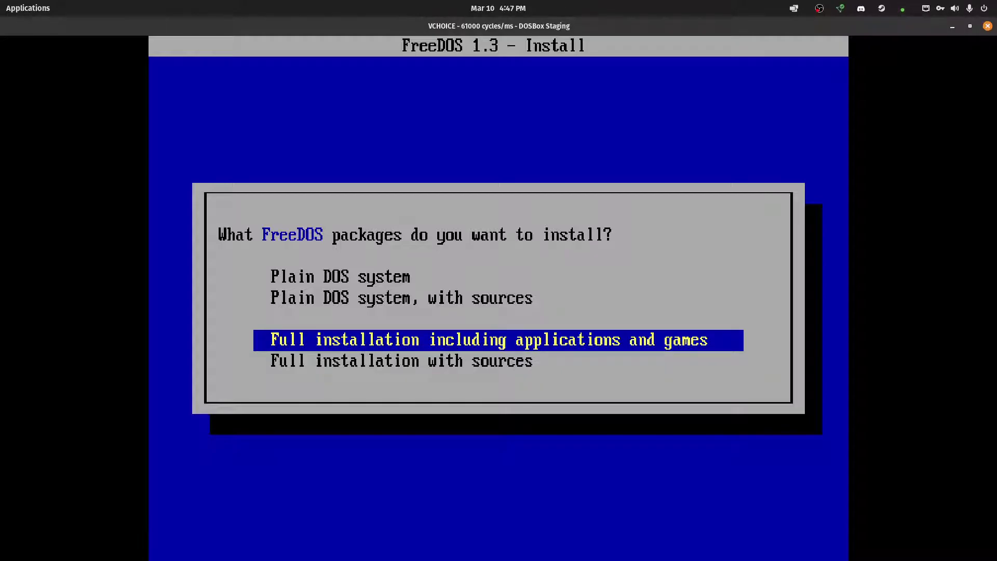
{"action": "key", "text": "Up"}
{"action": "key", "text": "Up"}
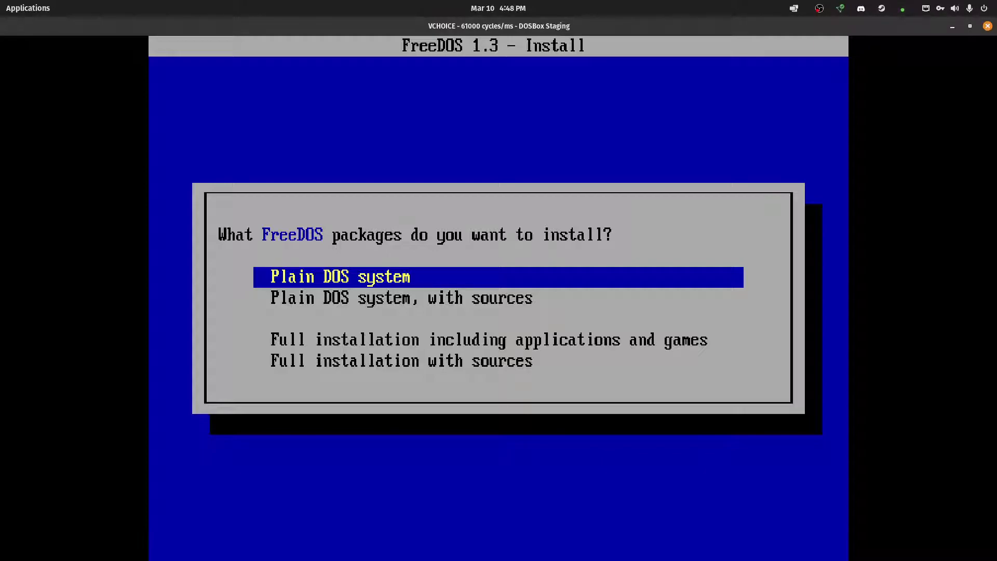
{"action": "key", "text": "Return"}
{"action": "key", "text": "Up"}
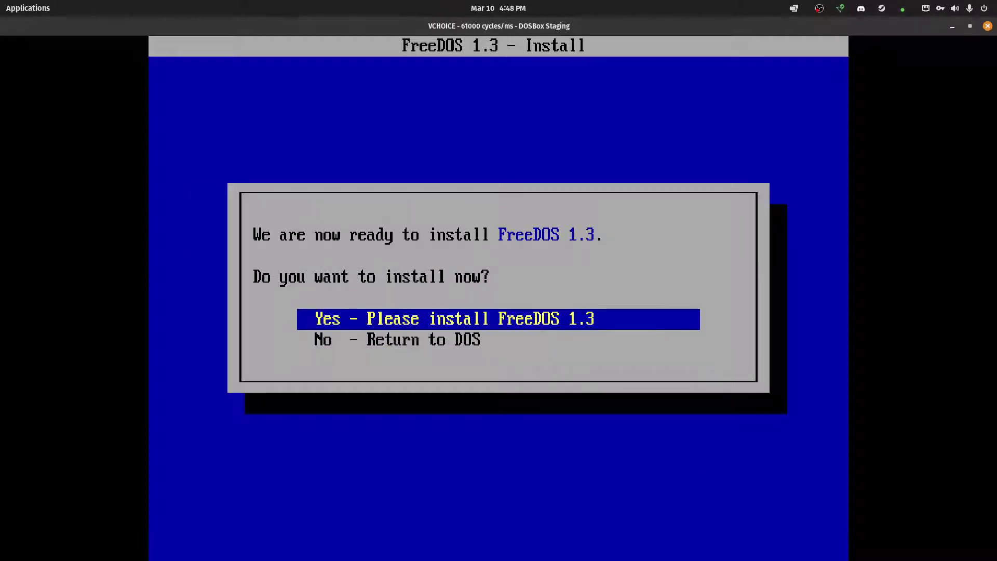
{"action": "key", "text": "Return"}
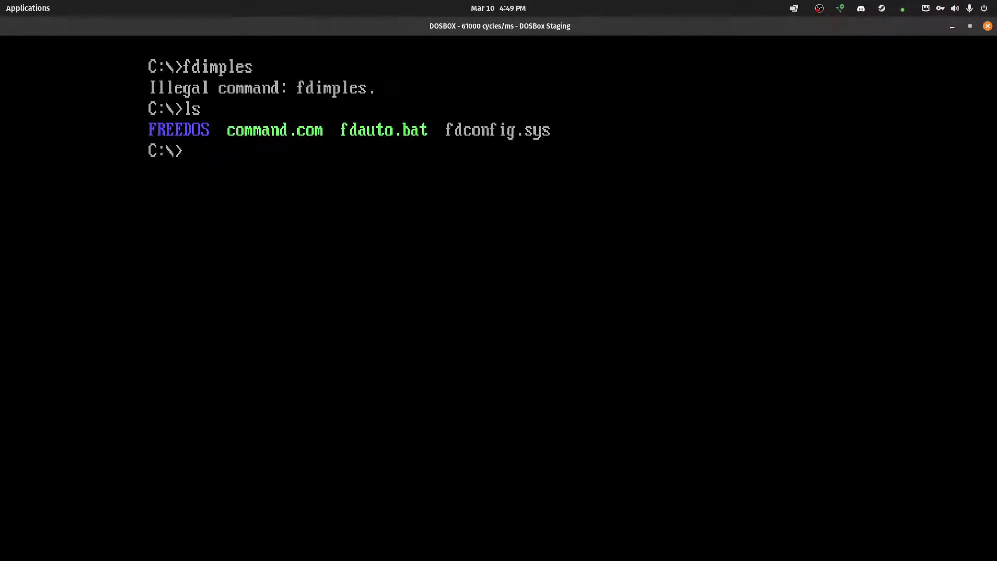
- Run fdauto from the C drive to process the startup files, and launch the fdimples package manager
{"action": "type", "text": "fdauto"}
{"action": "key", "text": "Return"}
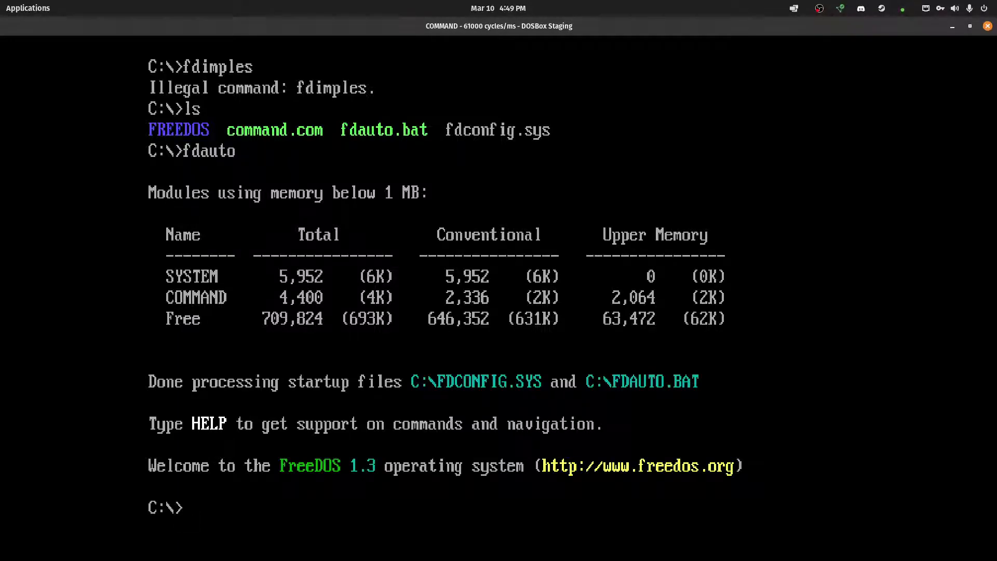
{"action": "type", "text": "fdimples"}
{"action": "key", "text": "Return"}
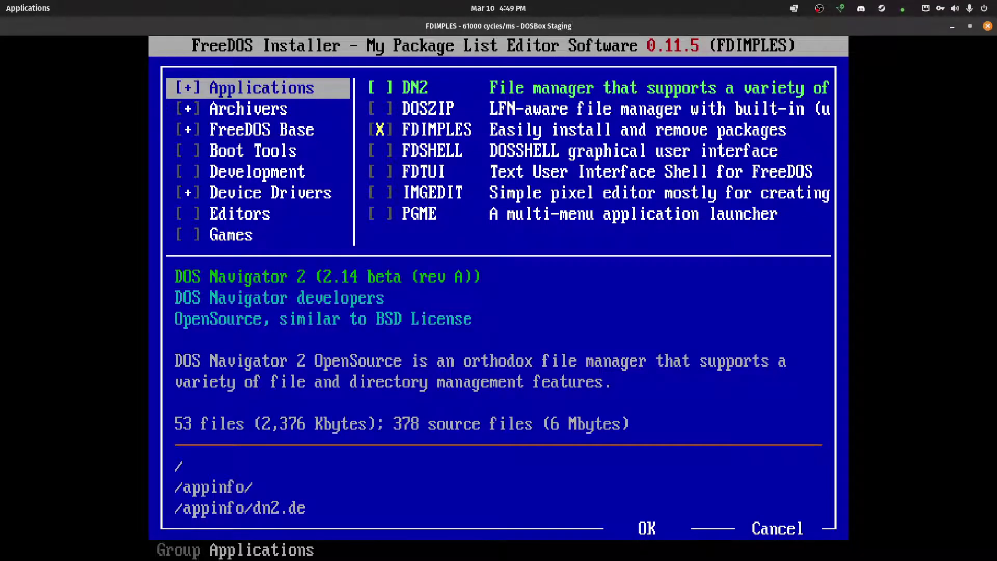
- Look through the package groups from Applications down to Device Drivers, checking the Boot Tools packages
{"action": "key", "text": "Tab"}
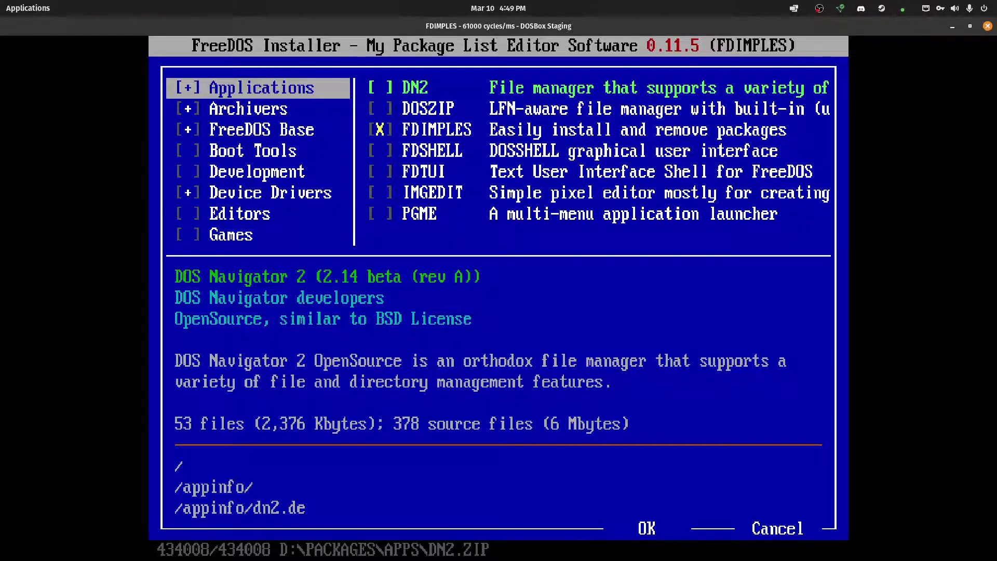
{"action": "key", "text": "Tab"}
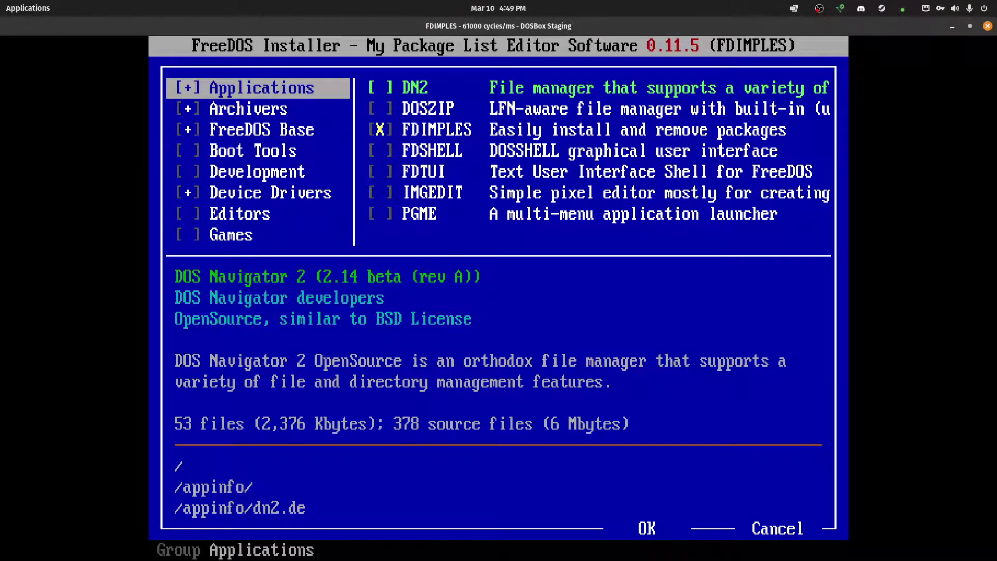
{"action": "key", "text": "Down"}
{"action": "key", "text": "Down"}
{"action": "key", "text": "Down"}
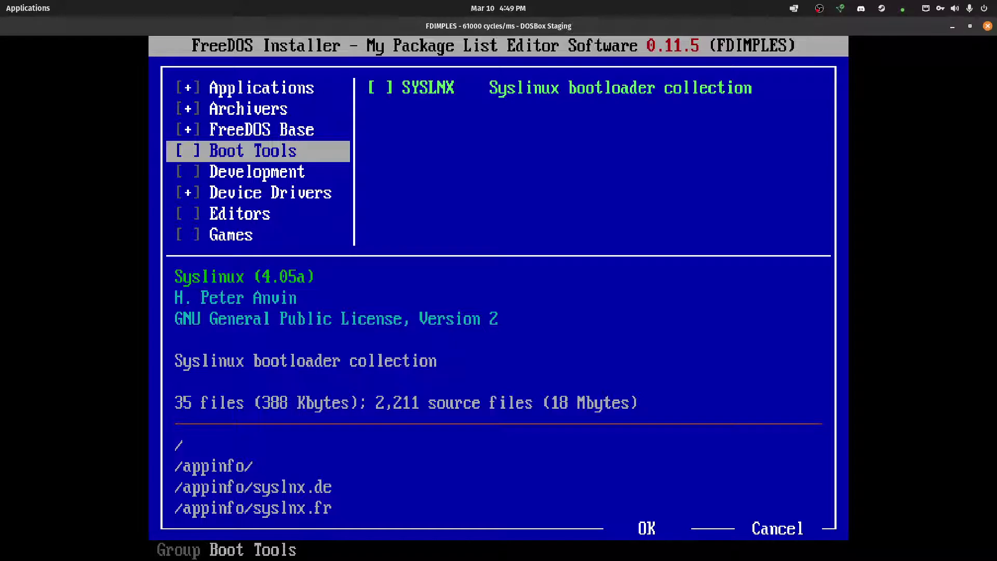
{"action": "key", "text": "Tab"}
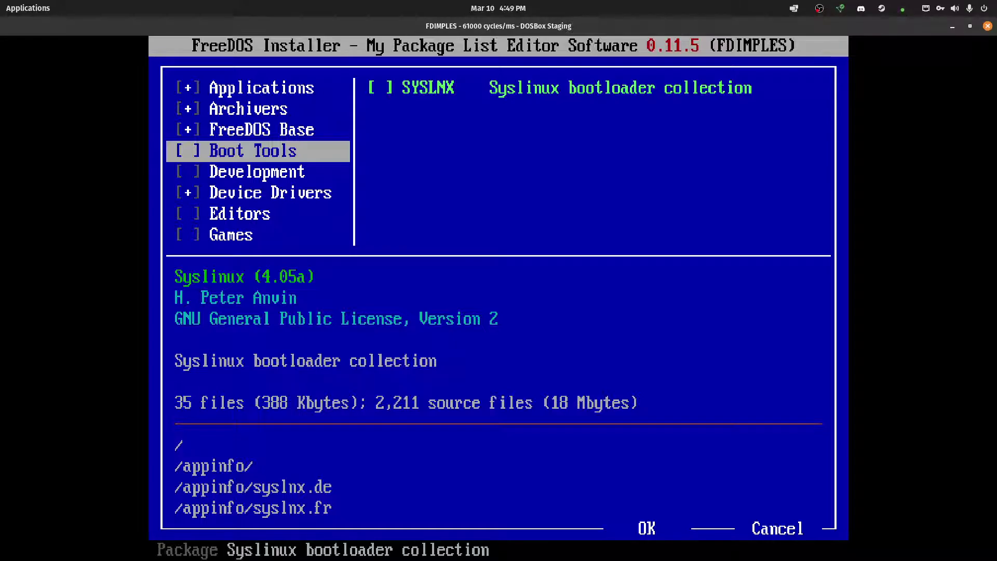
{"action": "key", "text": "shift+Tab"}
{"action": "key", "text": "Down"}
{"action": "key", "text": "Down"}
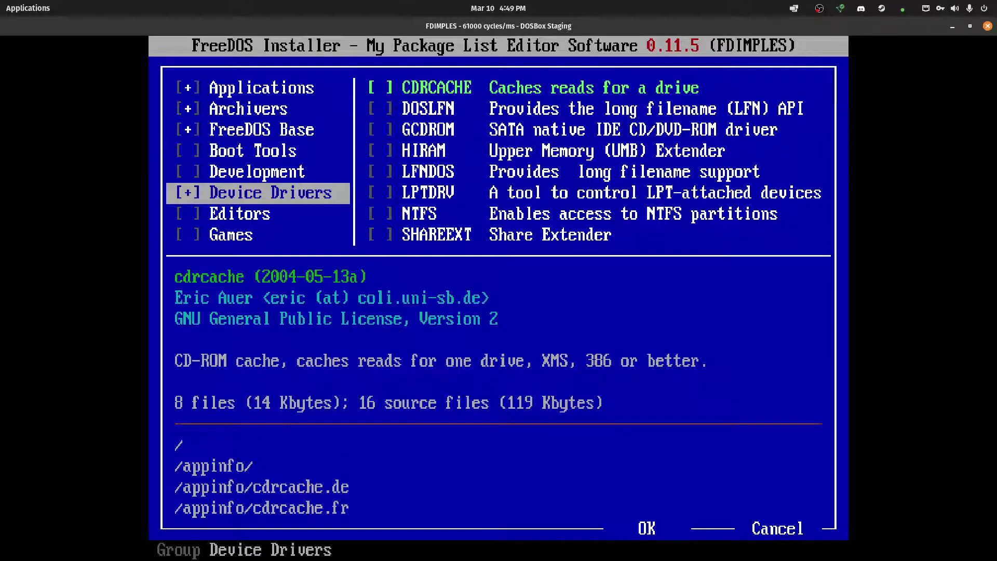
{"action": "key", "text": "Up"}
{"action": "key", "text": "Tab"}
{"action": "key", "text": "shift+Tab"}
{"action": "key", "text": "Up"}
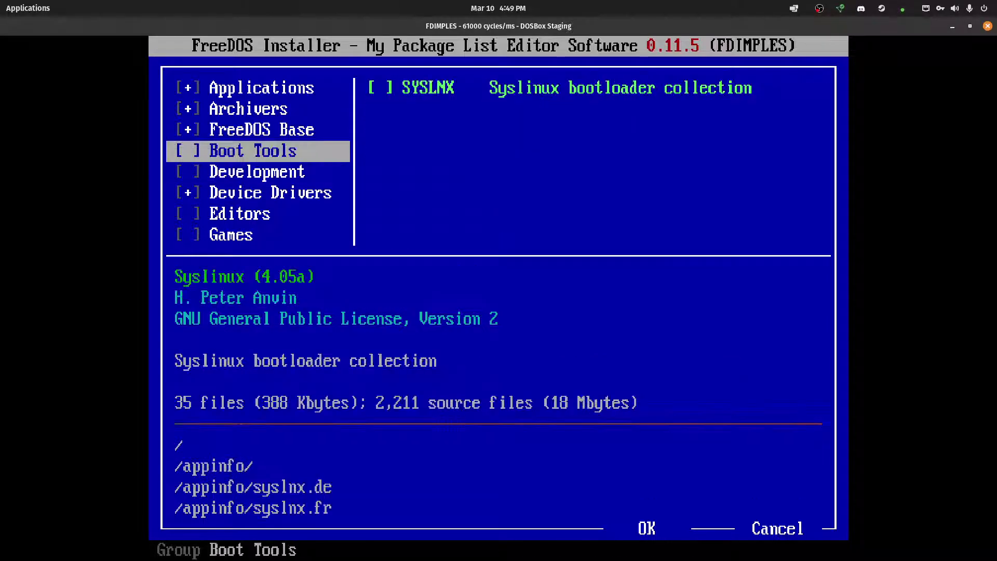
- Examine the packages in the Development group, from BCC down to WATCOMC
{"action": "key", "text": "Down"}
{"action": "key", "text": "Down"}
{"action": "key", "text": "Down"}
{"action": "key", "text": "Down"}
{"action": "key", "text": "Down"}
{"action": "key", "text": "Up"}
{"action": "key", "text": "Up"}
{"action": "key", "text": "Up"}
{"action": "key", "text": "Up"}
{"action": "key", "text": "Tab"}
{"action": "key", "text": "Down"}
{"action": "key", "text": "Down"}
{"action": "key", "text": "Down"}
{"action": "key", "text": "Down"}
{"action": "key", "text": "Down"}
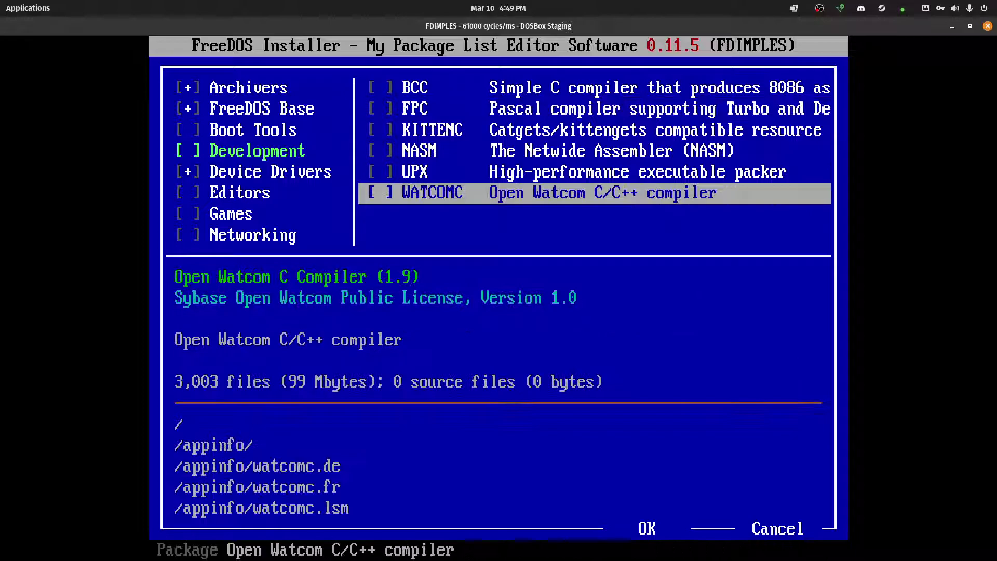
{"action": "key", "text": "Up"}
{"action": "key", "text": "Up"}
{"action": "key", "text": "Up"}
{"action": "key", "text": "Up"}
{"action": "key", "text": "Up"}
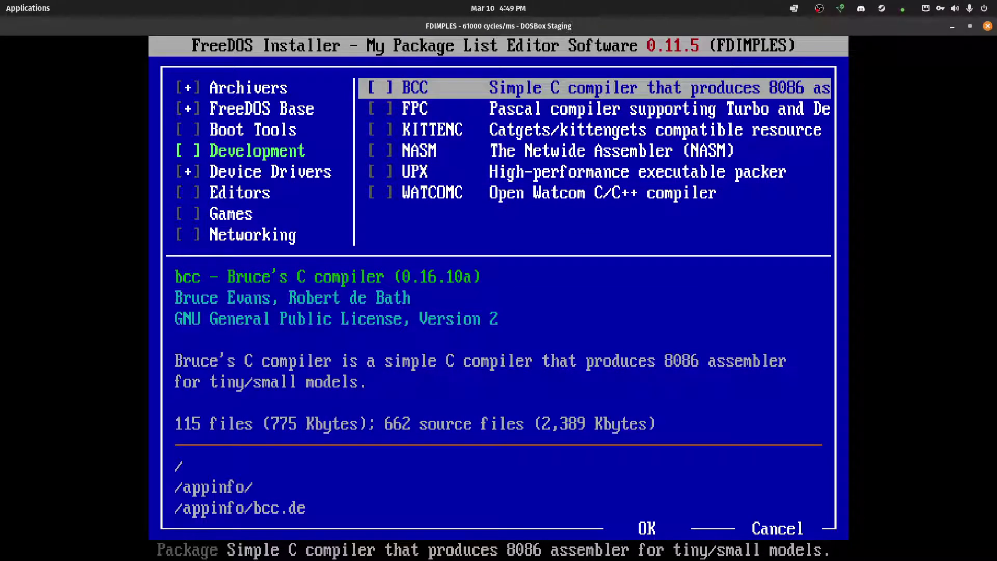
- Examine the compression and archiving packages in the Archivers group
{"action": "key", "text": "Tab"}
{"action": "key", "text": "Up"}
{"action": "key", "text": "Up"}
{"action": "key", "text": "Up"}
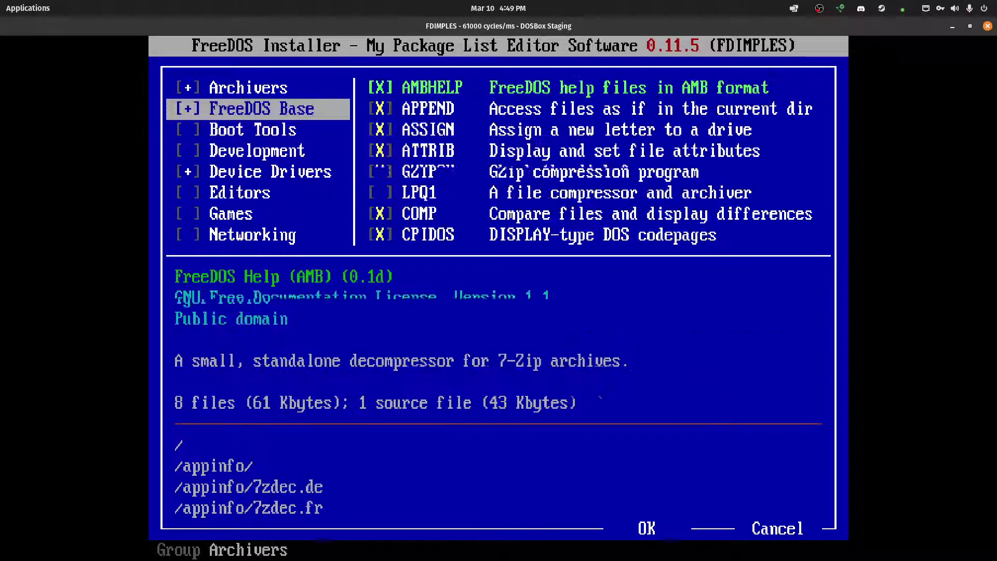
{"action": "key", "text": "Tab"}
{"action": "key", "text": "Down"}
{"action": "key", "text": "Down"}
{"action": "key", "text": "Down"}
{"action": "key", "text": "Down"}
{"action": "key", "text": "Down"}
{"action": "key", "text": "Down"}
{"action": "key", "text": "Down"}
{"action": "key", "text": "Down"}
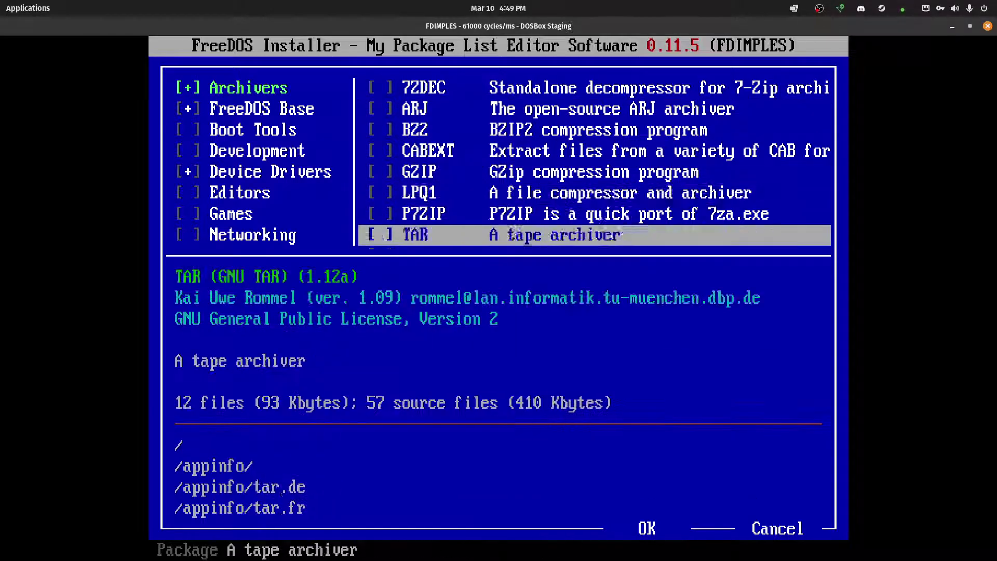
{"action": "key", "text": "Down"}
- Look over the groups down to Sound Tools and examine the text editor packages in the Editors group
{"action": "key", "text": "Tab"}
{"action": "key", "text": "Down"}
{"action": "key", "text": "Down"}
{"action": "key", "text": "Down"}
{"action": "key", "text": "Down"}
{"action": "key", "text": "Down"}
{"action": "key", "text": "Down"}
{"action": "key", "text": "Down"}
{"action": "key", "text": "Down"}
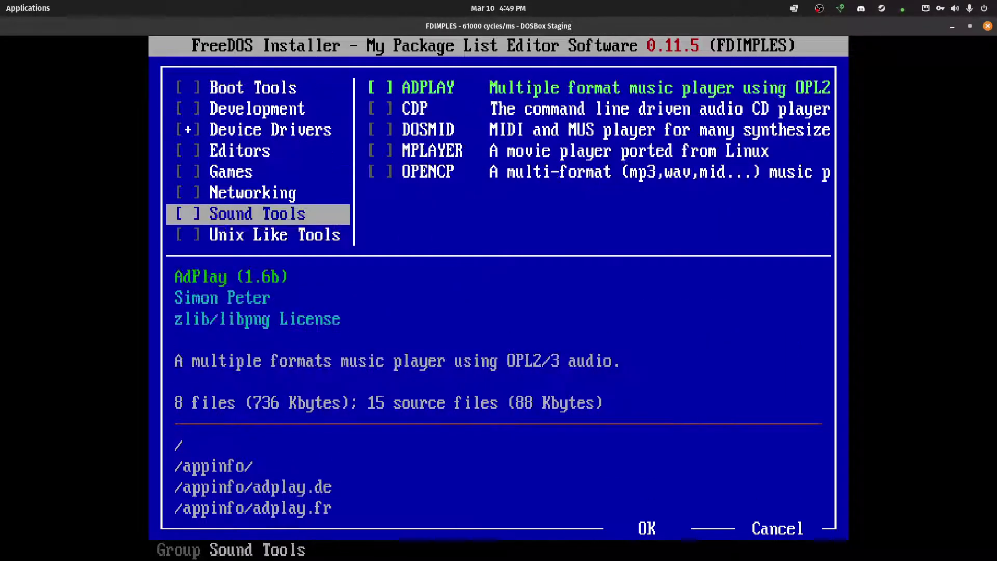
{"action": "key", "text": "Up"}
{"action": "key", "text": "Up"}
{"action": "key", "text": "Up"}
{"action": "key", "text": "Tab"}
{"action": "key", "text": "Down"}
{"action": "key", "text": "Down"}
{"action": "key", "text": "Down"}
{"action": "key", "text": "Down"}
{"action": "key", "text": "Down"}
{"action": "key", "text": "Down"}
{"action": "key", "text": "Down"}
{"action": "key", "text": "Down"}
{"action": "key", "text": "Down"}
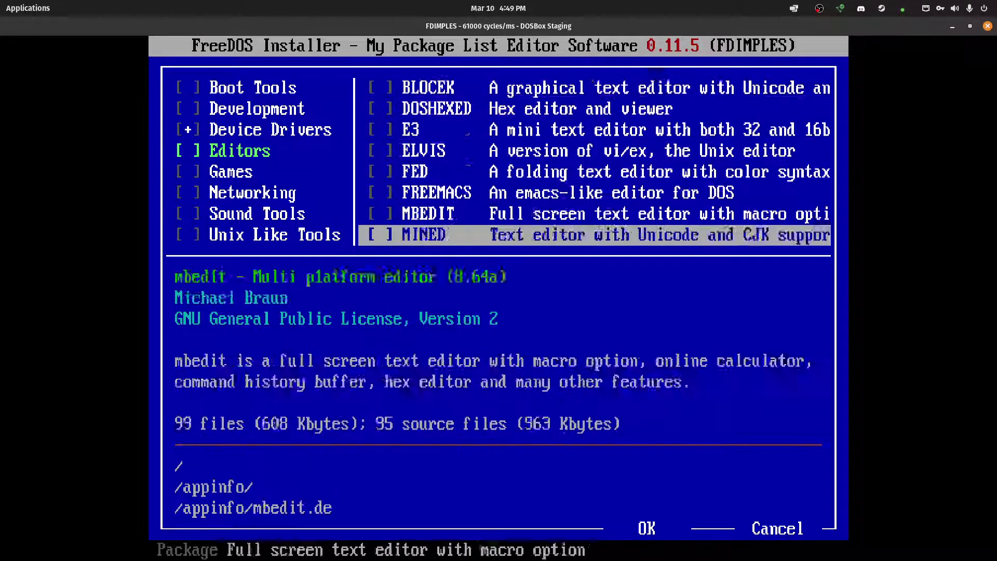
{"action": "key", "text": "Down"}
{"action": "key", "text": "Down"}
{"action": "key", "text": "Down"}
{"action": "key", "text": "Down"}
{"action": "key", "text": "Down"}
{"action": "key", "text": "Down"}
- Return to the Development group and review its compiler, assembler and packer packages again
{"action": "key", "text": "Tab"}
{"action": "key", "text": "Up"}
{"action": "key", "text": "Up"}
{"action": "key", "text": "Tab"}
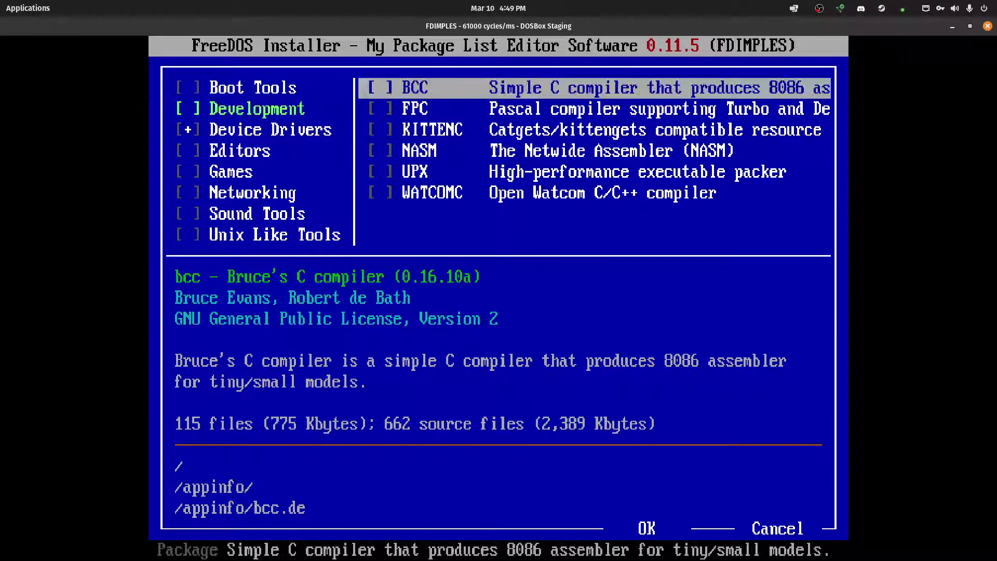
{"action": "key", "text": "Down"}
{"action": "key", "text": "Down"}
{"action": "key", "text": "Down"}
{"action": "key", "text": "Down"}
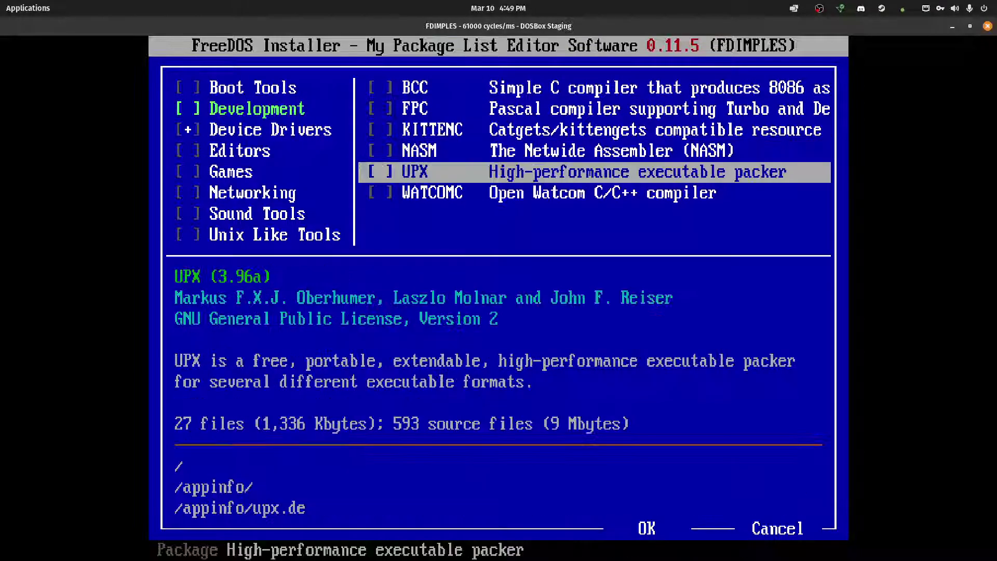
{"action": "key", "text": "Down"}
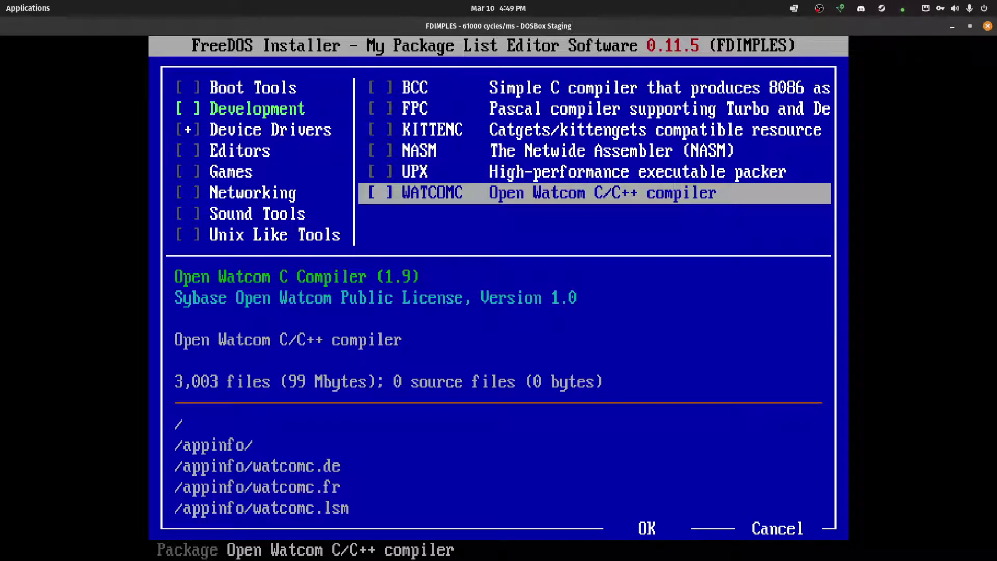
{"action": "key", "text": "Up"}
{"action": "key", "text": "Up"}
{"action": "key", "text": "Up"}
{"action": "key", "text": "Up"}
{"action": "key", "text": "Up"}
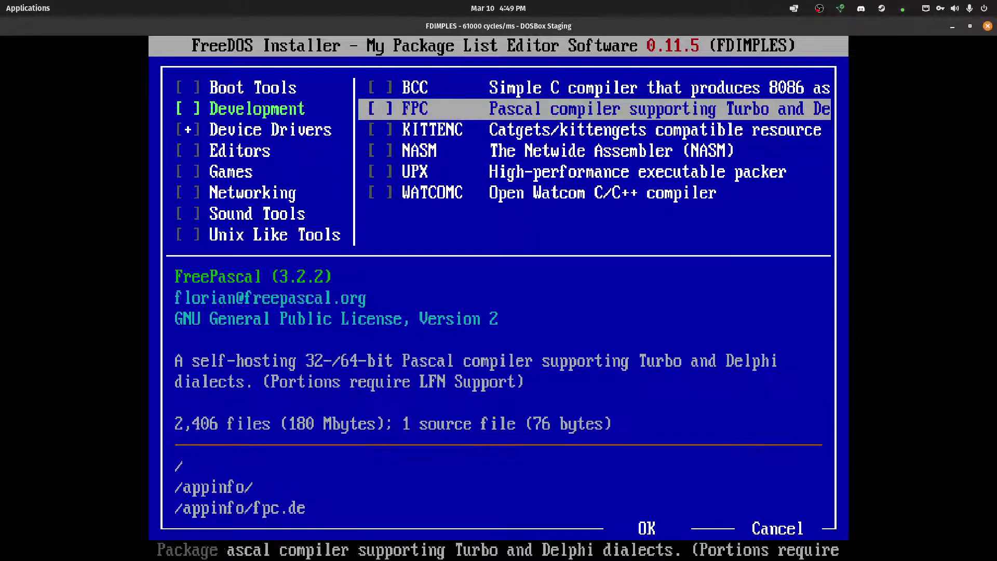
- Examine the full list of packages in the Utilities group, from AEFDISK to WHICHFAT
{"action": "key", "text": "Tab"}
{"action": "key", "text": "Down"}
{"action": "key", "text": "Down"}
{"action": "key", "text": "Down"}
{"action": "key", "text": "Down"}
{"action": "key", "text": "Down"}
{"action": "key", "text": "Down"}
{"action": "key", "text": "Down"}
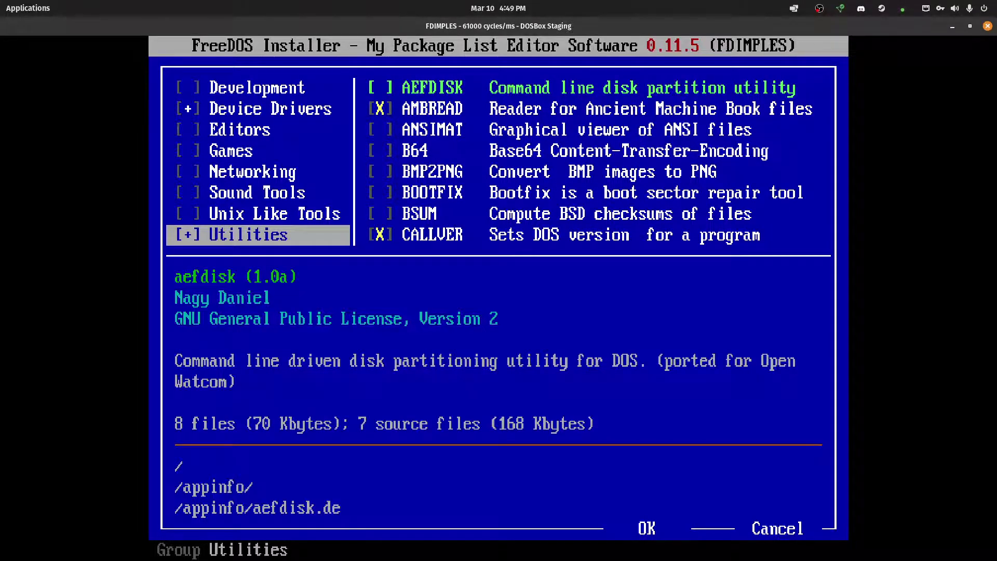
{"action": "key", "text": "Tab"}
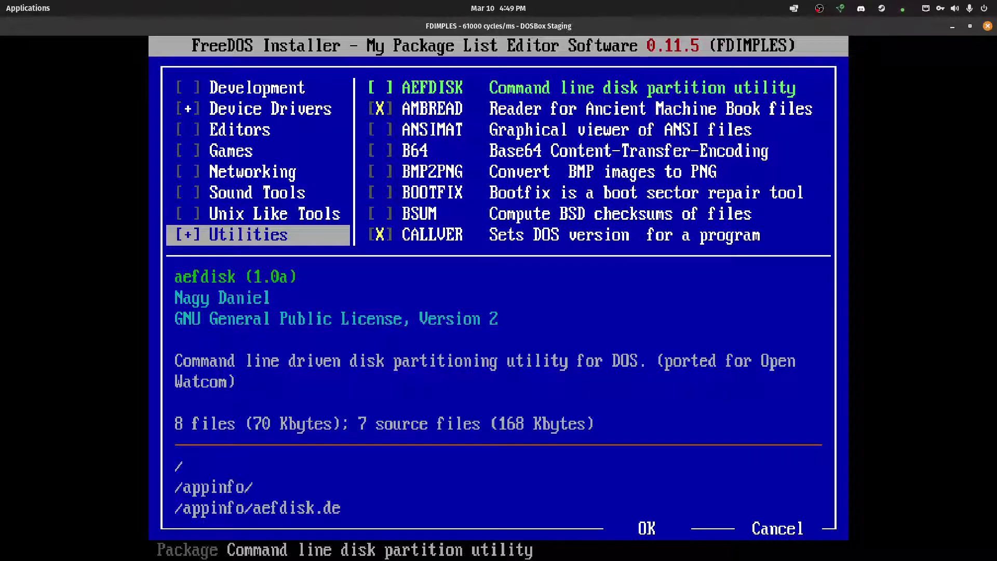
{"action": "key", "text": "Down"}
{"action": "key", "text": "Down"}
{"action": "key", "text": "Down"}
{"action": "key", "text": "Down"}
{"action": "key", "text": "Down"}
{"action": "key", "text": "Down"}
{"action": "key", "text": "Down"}
{"action": "key", "text": "Down"}
{"action": "key", "text": "Down"}
{"action": "key", "text": "Down"}
{"action": "key", "text": "Down"}
{"action": "key", "text": "Down"}
{"action": "key", "text": "Down"}
{"action": "key", "text": "Down"}
{"action": "key", "text": "Down"}
{"action": "key", "text": "Down"}
{"action": "key", "text": "Down"}
{"action": "key", "text": "Down"}
{"action": "key", "text": "Down"}
{"action": "key", "text": "Down"}
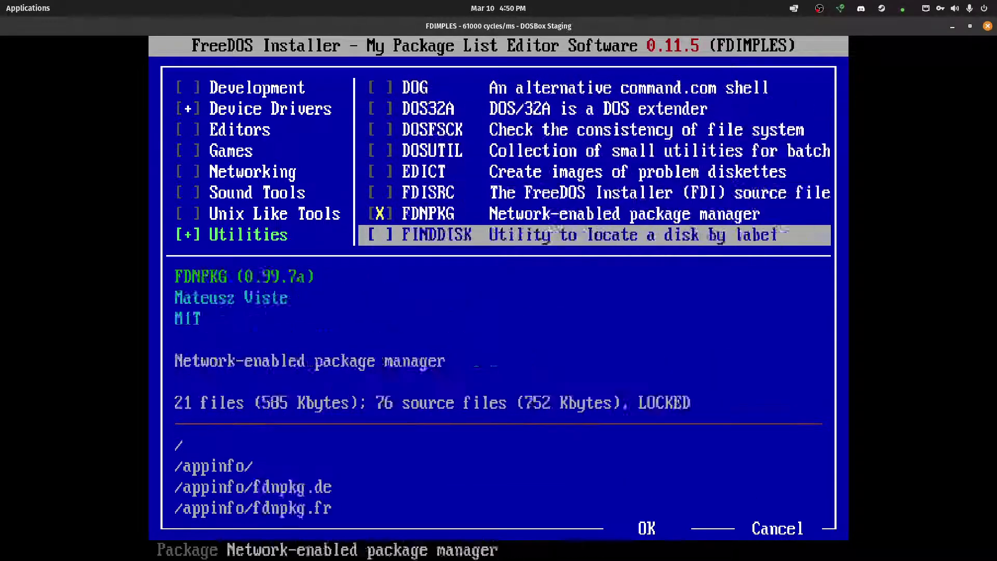
{"action": "key", "text": "Down"}
{"action": "key", "text": "Down"}
{"action": "key", "text": "Down"}
{"action": "key", "text": "Down"}
{"action": "key", "text": "Down"}
{"action": "key", "text": "Down"}
{"action": "key", "text": "Down"}
{"action": "key", "text": "Down"}
{"action": "key", "text": "Down"}
{"action": "key", "text": "Down"}
{"action": "key", "text": "Down"}
{"action": "key", "text": "Down"}
{"action": "key", "text": "Down"}
{"action": "key", "text": "Down"}
{"action": "key", "text": "Down"}
{"action": "key", "text": "Down"}
{"action": "key", "text": "Down"}
{"action": "key", "text": "Down"}
{"action": "key", "text": "Down"}
{"action": "key", "text": "Down"}
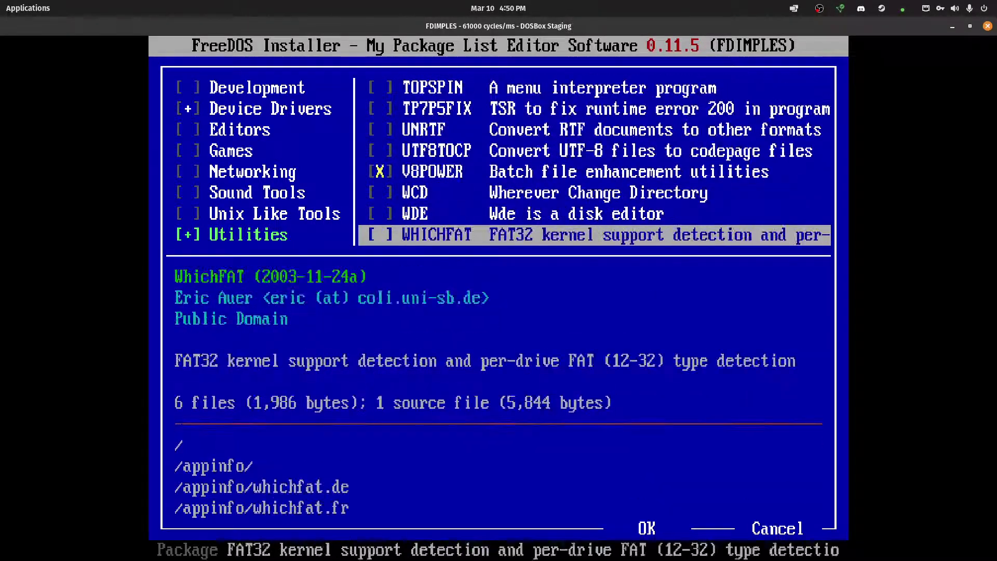
- Examine the full list of packages in the Games group, from BLKDROP to ZMIY
{"action": "key", "text": "Tab"}
{"action": "key", "text": "Up"}
{"action": "key", "text": "Up"}
{"action": "key", "text": "Up"}
{"action": "key", "text": "Up"}
{"action": "key", "text": "Tab"}
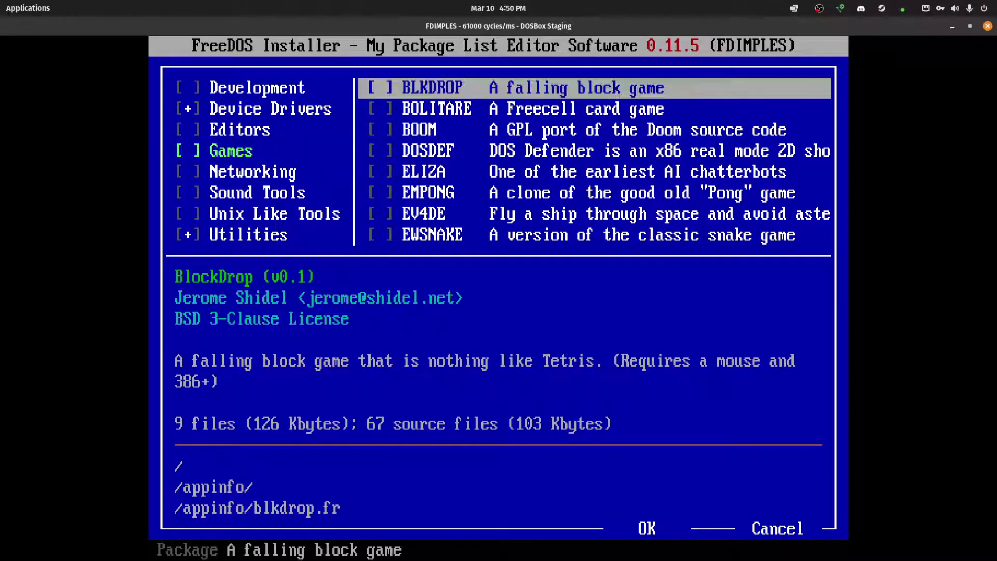
{"action": "key", "text": "Down"}
{"action": "key", "text": "Down"}
{"action": "key", "text": "Down"}
{"action": "key", "text": "Down"}
{"action": "key", "text": "Down"}
{"action": "key", "text": "Down"}
{"action": "key", "text": "Down"}
{"action": "key", "text": "Down"}
{"action": "key", "text": "Down"}
{"action": "key", "text": "Down"}
{"action": "key", "text": "Down"}
{"action": "key", "text": "Down"}
{"action": "key", "text": "Down"}
{"action": "key", "text": "Down"}
{"action": "key", "text": "Down"}
{"action": "key", "text": "Down"}
{"action": "key", "text": "Down"}
{"action": "key", "text": "Down"}
{"action": "key", "text": "Down"}
{"action": "key", "text": "Down"}
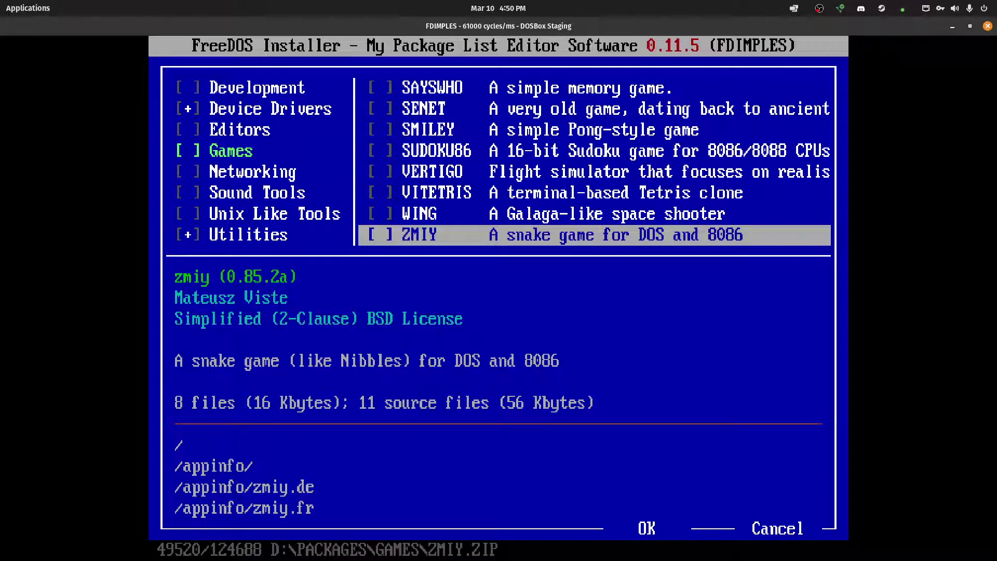
{"action": "key", "text": "Up"}
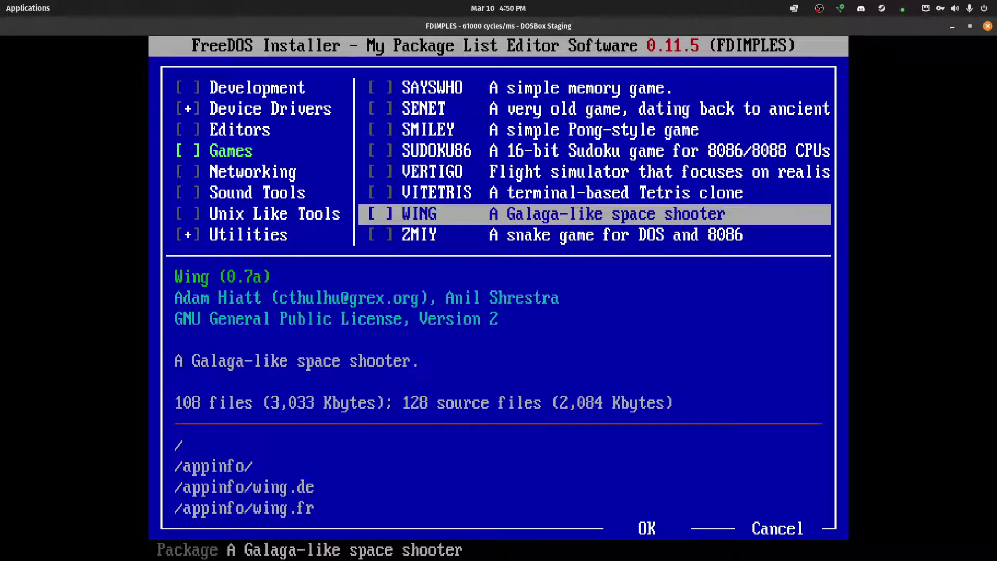
{"action": "key", "text": "Page_Up"}
{"action": "key", "text": "Page_Up"}
{"action": "key", "text": "Page_Up"}
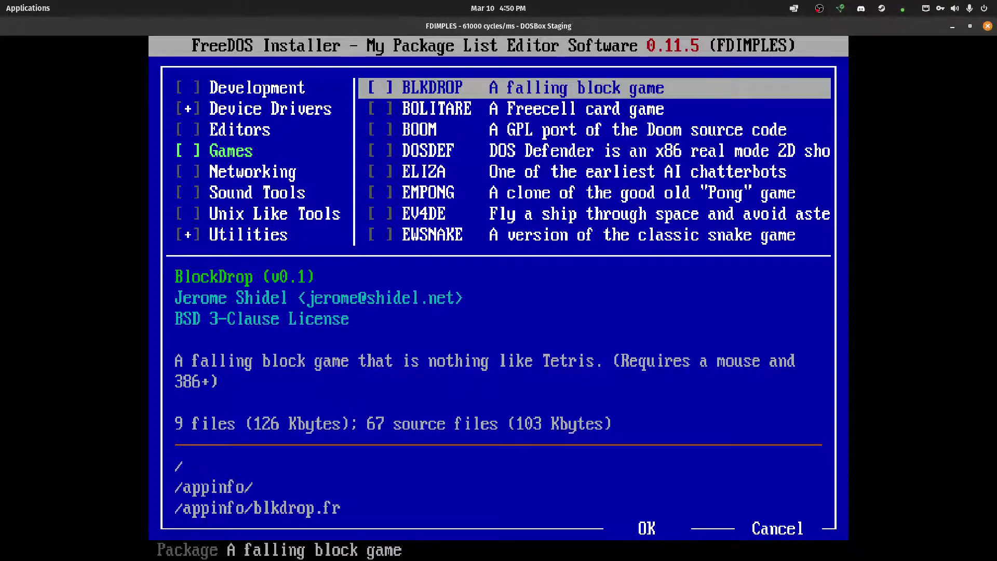
- Examine the Networking group's packages from ARACHNE to WGET and exit the package manager without installing anything
{"action": "key", "text": "Tab"}
{"action": "key", "text": "Up"}
{"action": "key", "text": "Down"}
{"action": "key", "text": "Down"}
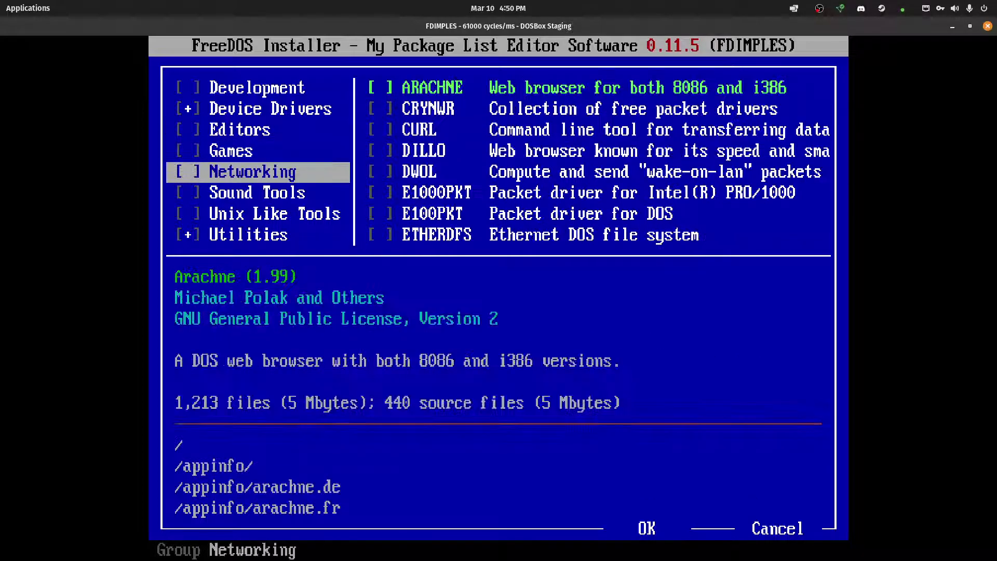
{"action": "key", "text": "Tab"}
{"action": "key", "text": "Down"}
{"action": "key", "text": "Page_Down"}
{"action": "key", "text": "Page_Down"}
{"action": "key", "text": "Page_Down"}
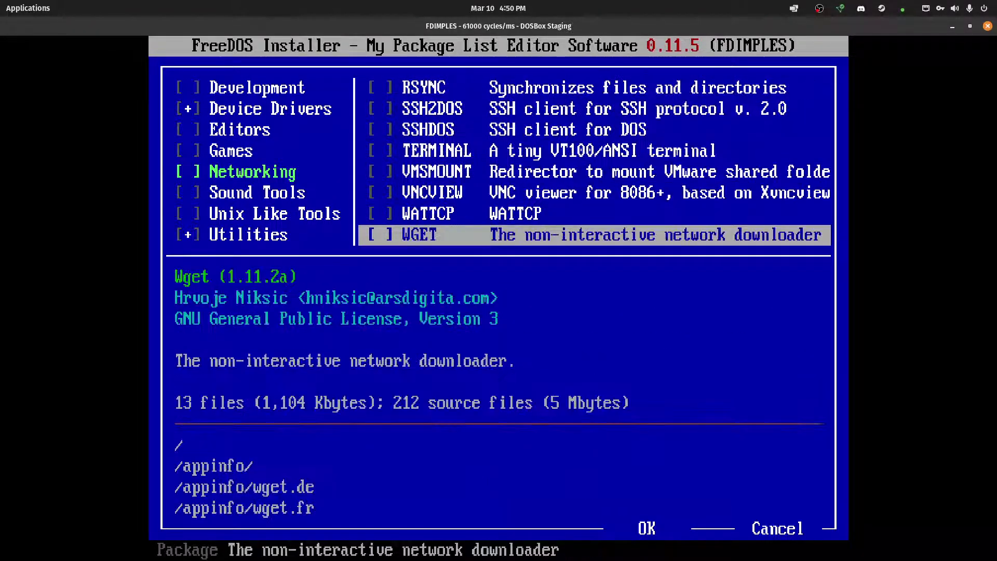
{"action": "key", "text": "Up"}
{"action": "key", "text": "Page_Up"}
{"action": "key", "text": "Page_Up"}
{"action": "key", "text": "Page_Up"}
{"action": "key", "text": "Escape"}
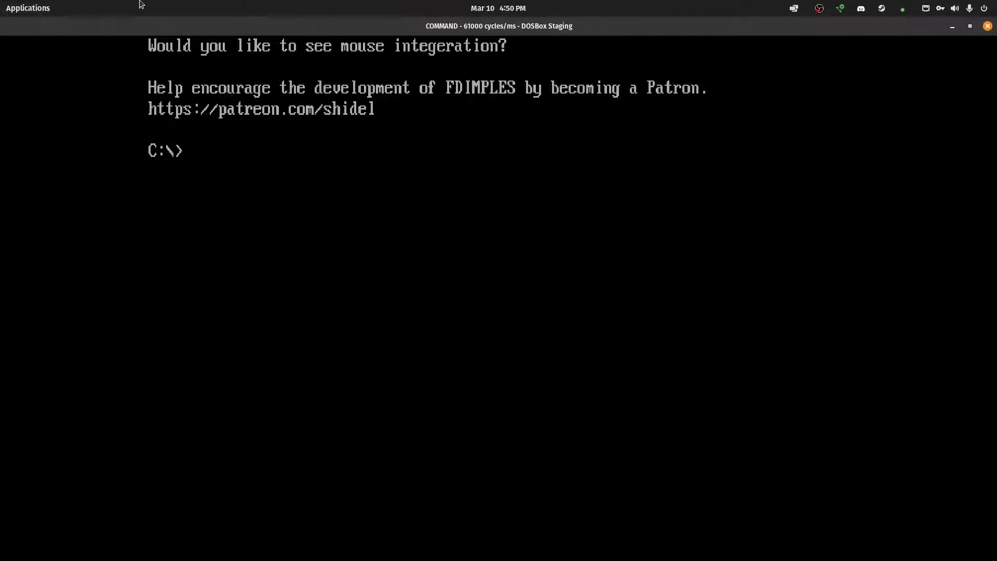
- Close the DOSBox Staging session, launch DOSBox Staging again and maximize its window
{"action": "left_click", "coordinate": [987, 26]}
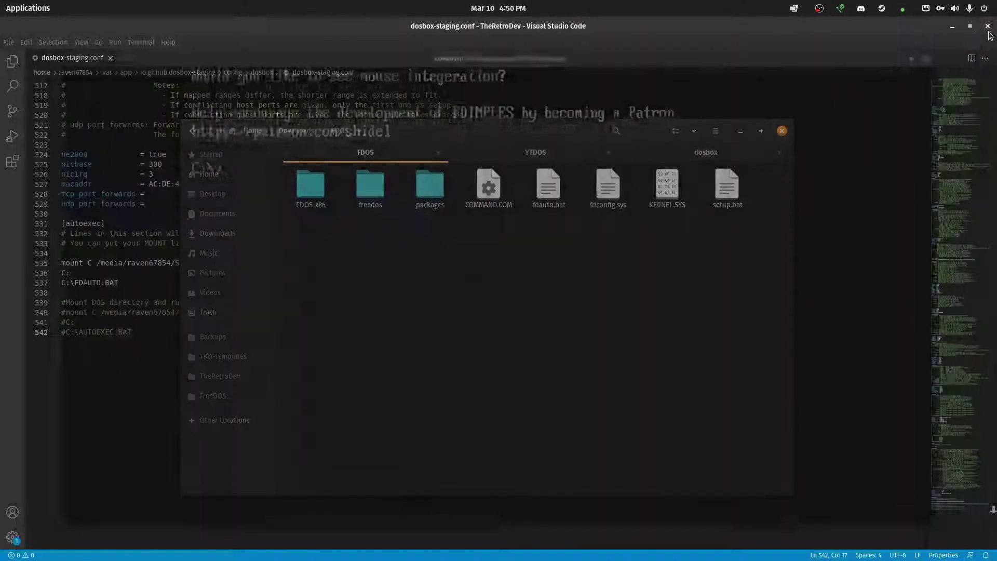
{"action": "mouse_move", "coordinate": [486, 555]}
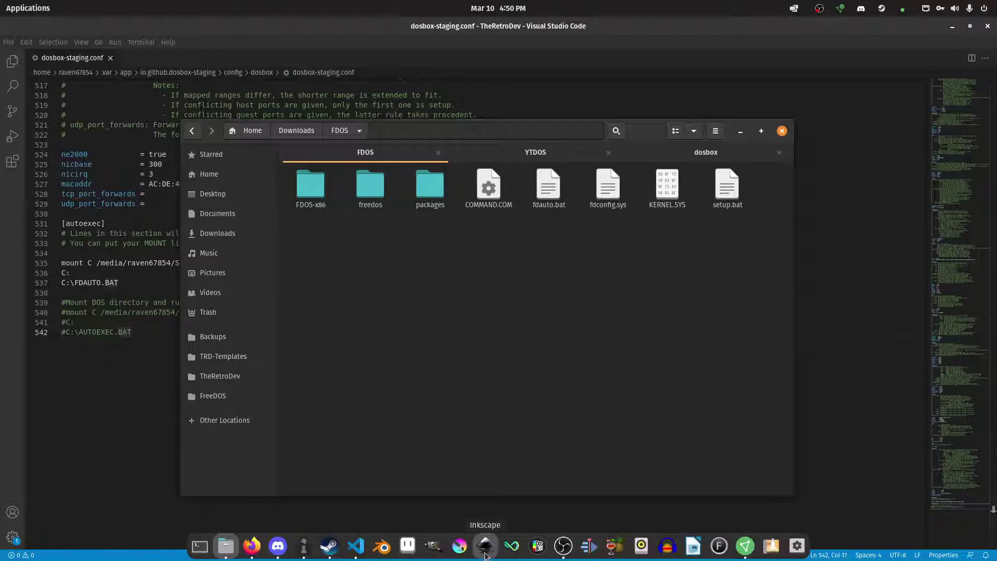
{"action": "left_click", "coordinate": [539, 546]}
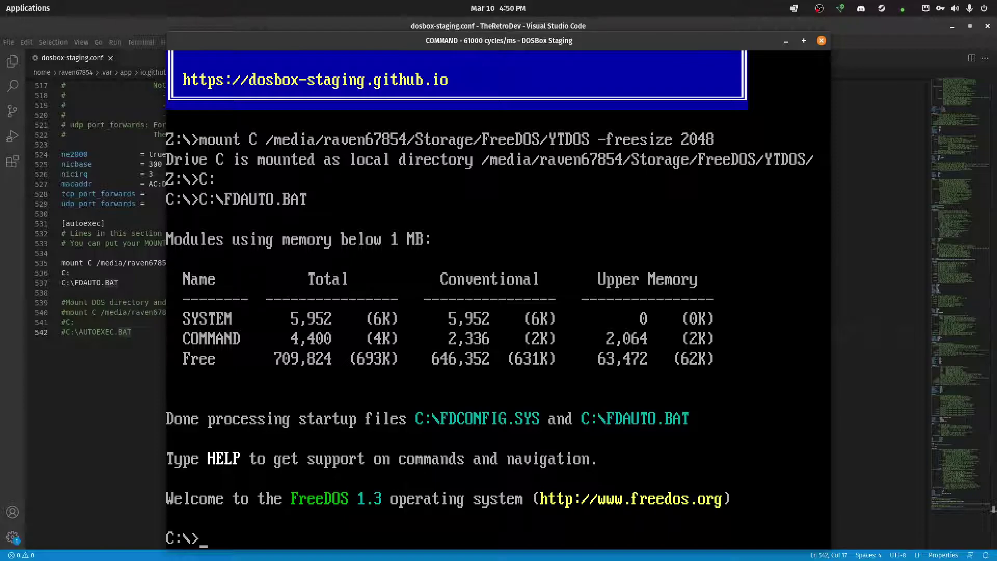
{"action": "double_click", "coordinate": [498, 41]}
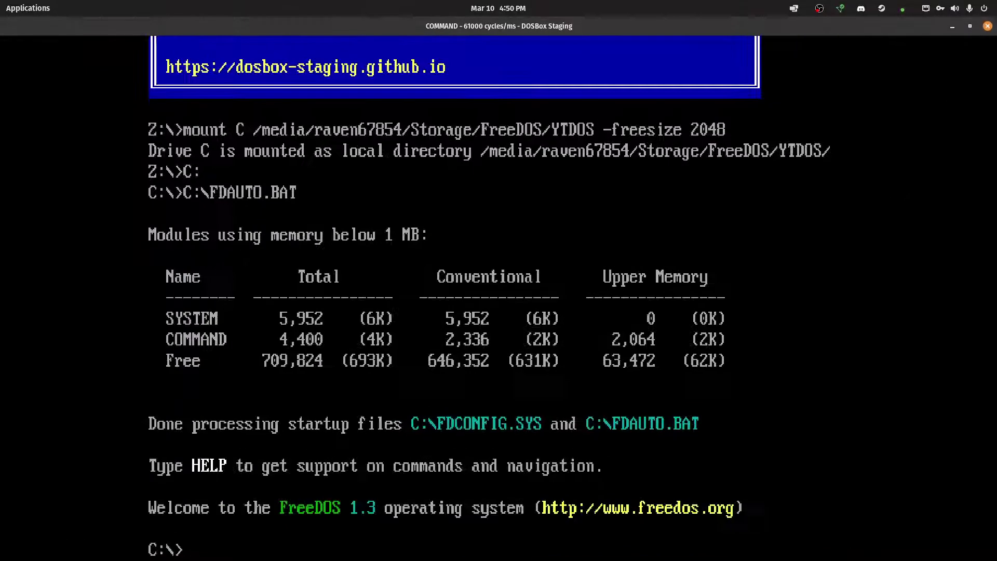